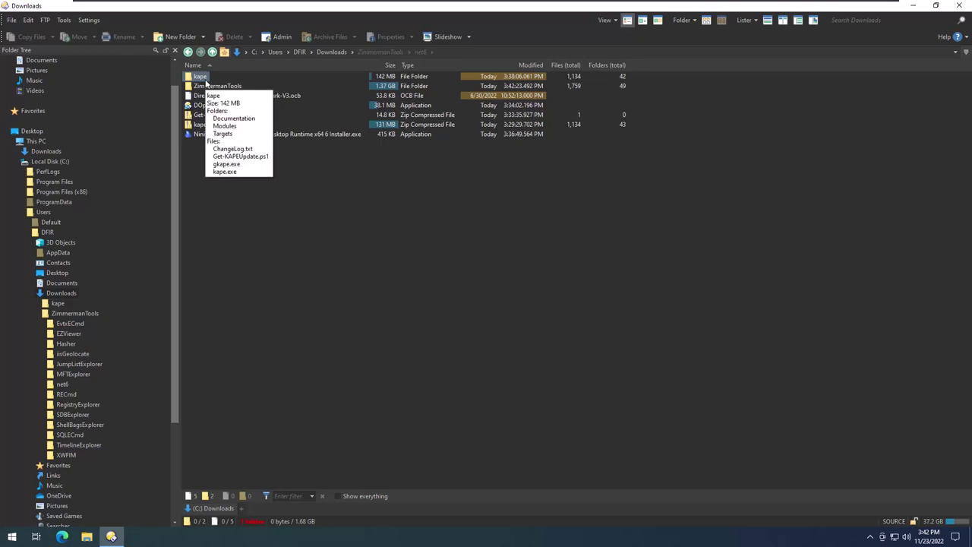
Open the Targets folder inside the kape folder and display all subfolder contents in Flat View.
double_click(205, 80)
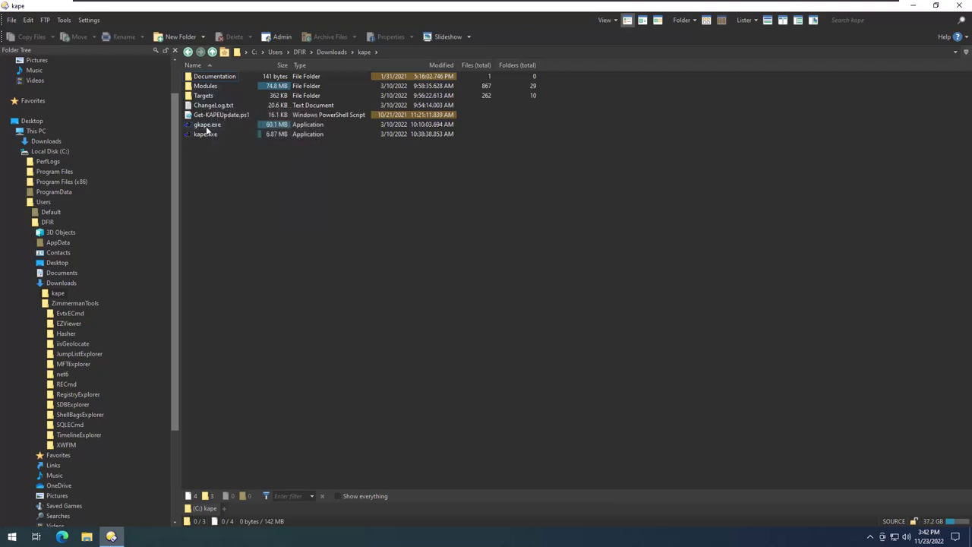
mouse_move(207, 131)
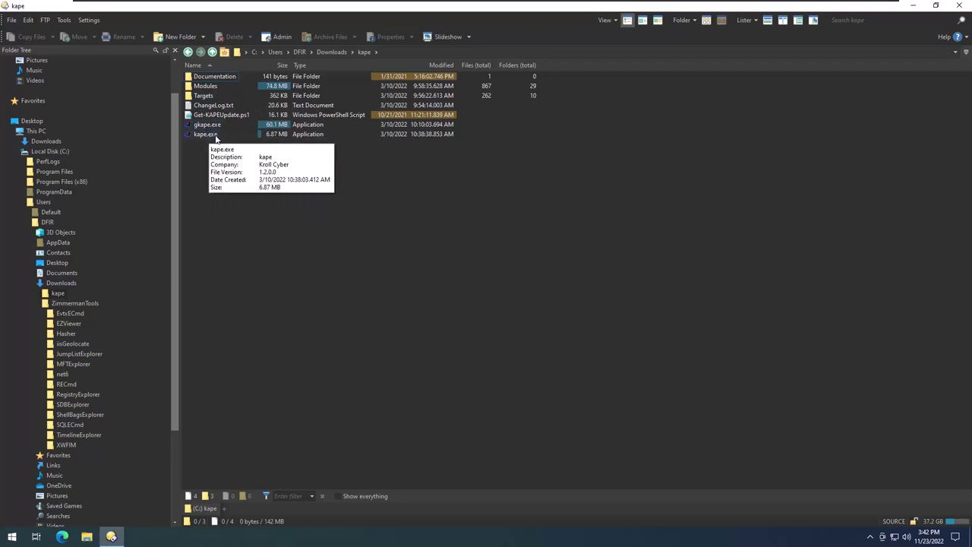
double_click(208, 95)
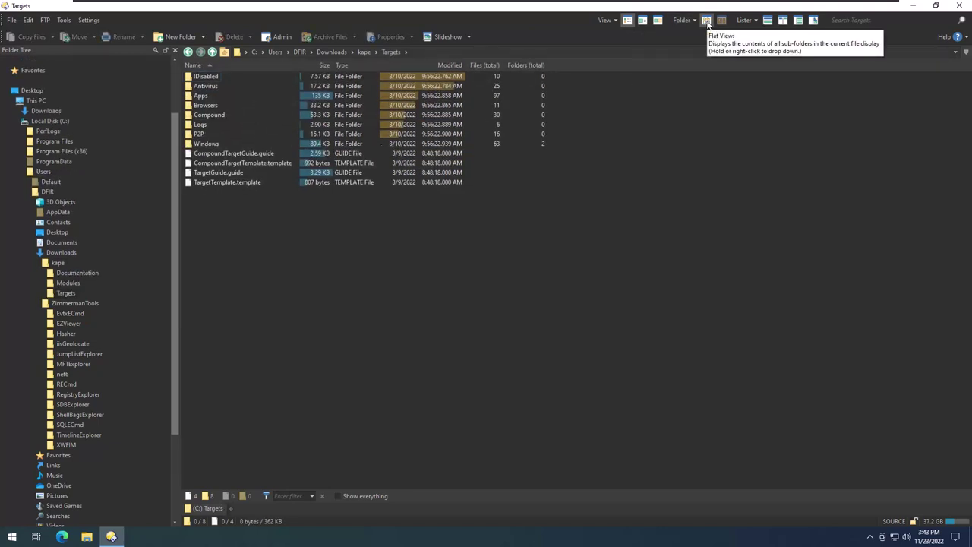
click(706, 21)
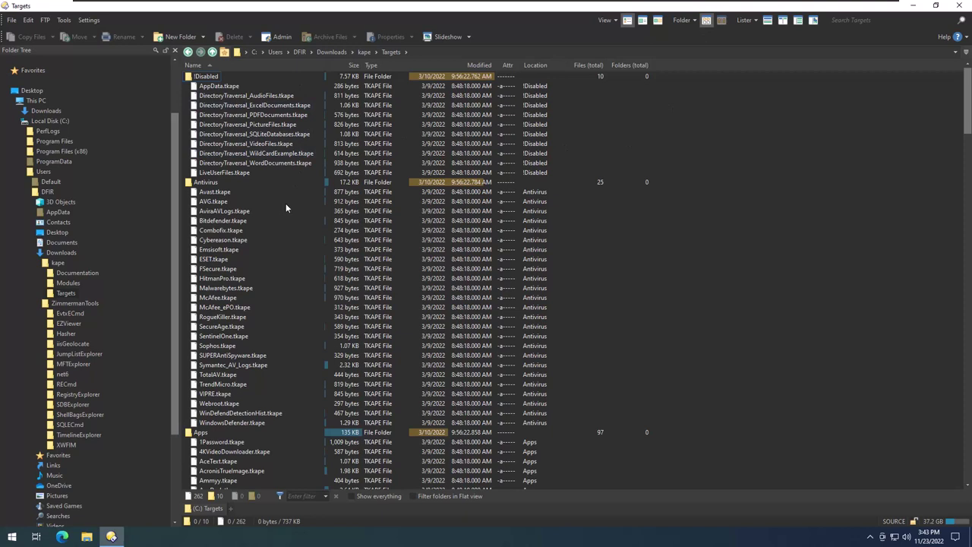
Examine the target files in the !Disabled and Antivirus folders of the Targets listing.
drag(284, 92, 304, 196)
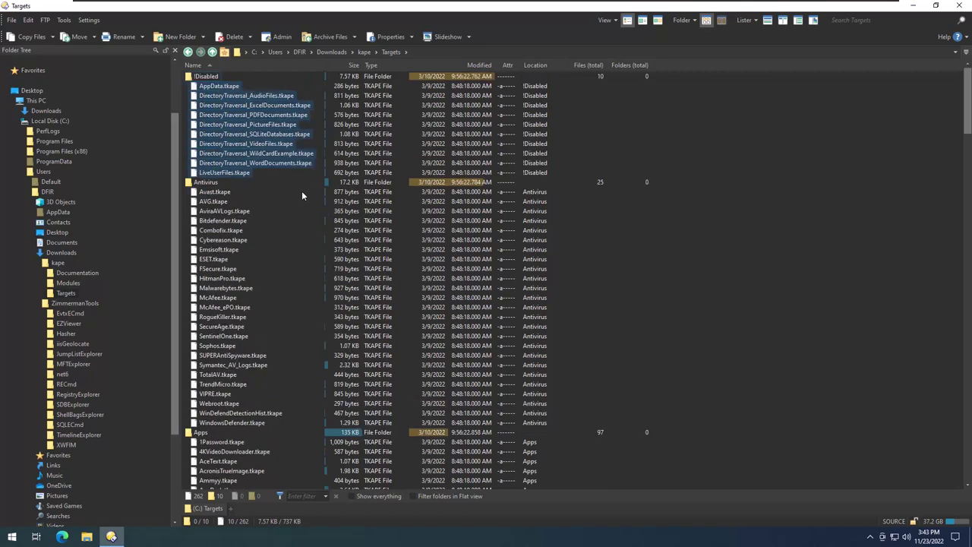
click(302, 190)
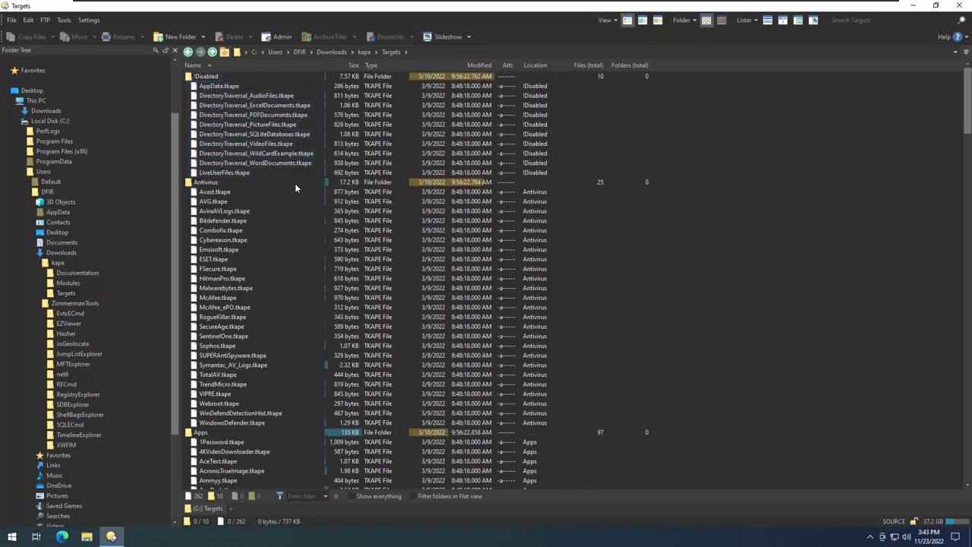
scroll(295, 185, down, 1)
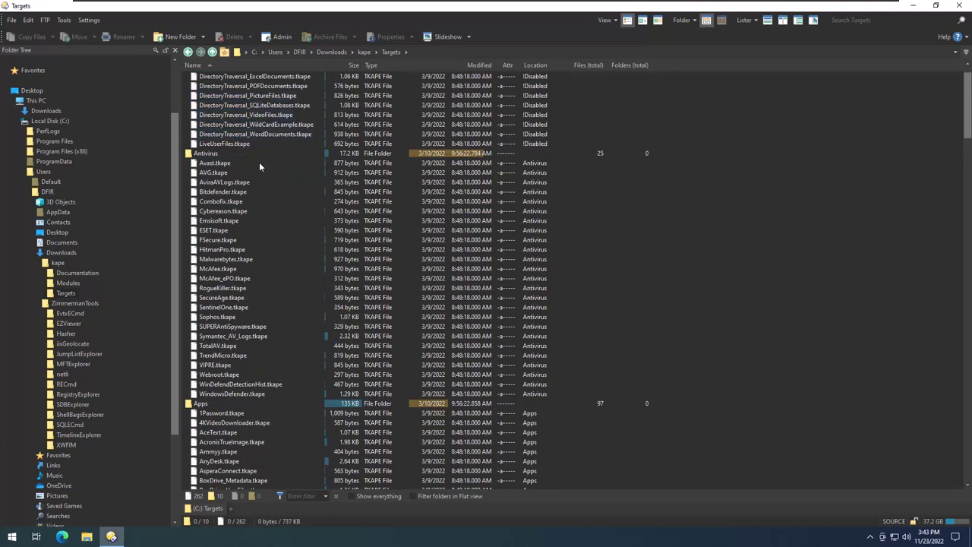
drag(272, 163, 206, 397)
click(302, 265)
scroll(302, 268, down, 5)
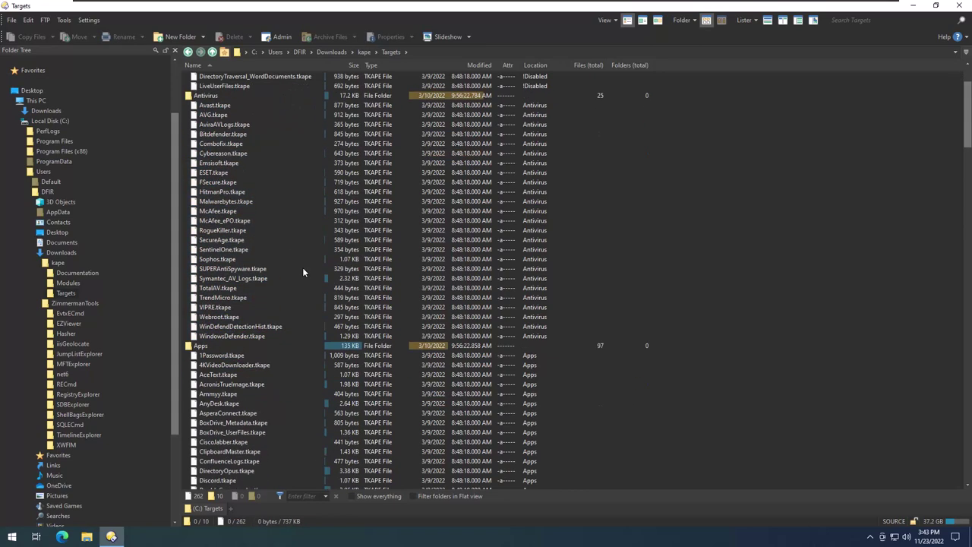
Look through the application target files in the Apps folder.
scroll(302, 267, down, 4)
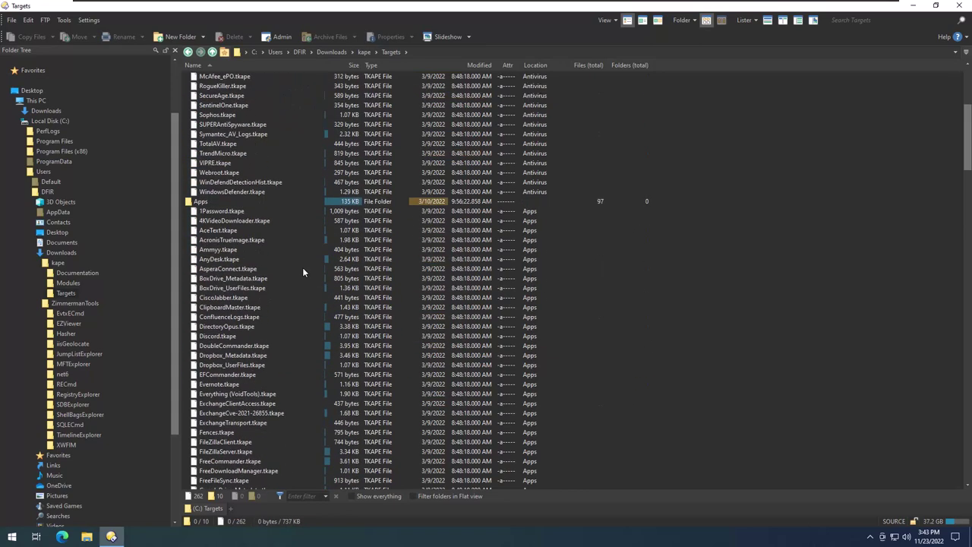
drag(287, 151, 331, 337)
click(331, 337)
scroll(332, 336, down, 6)
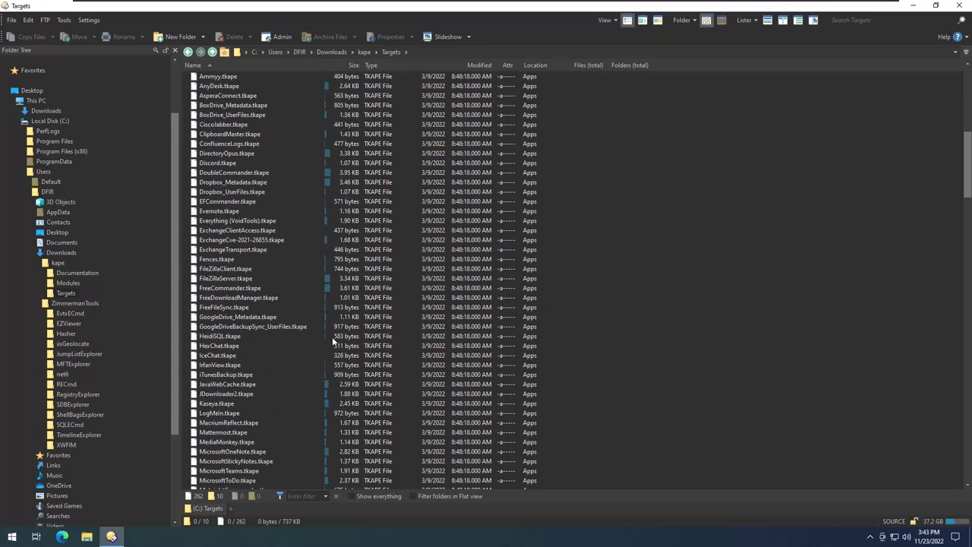
scroll(332, 337, down, 4)
scroll(332, 336, down, 15)
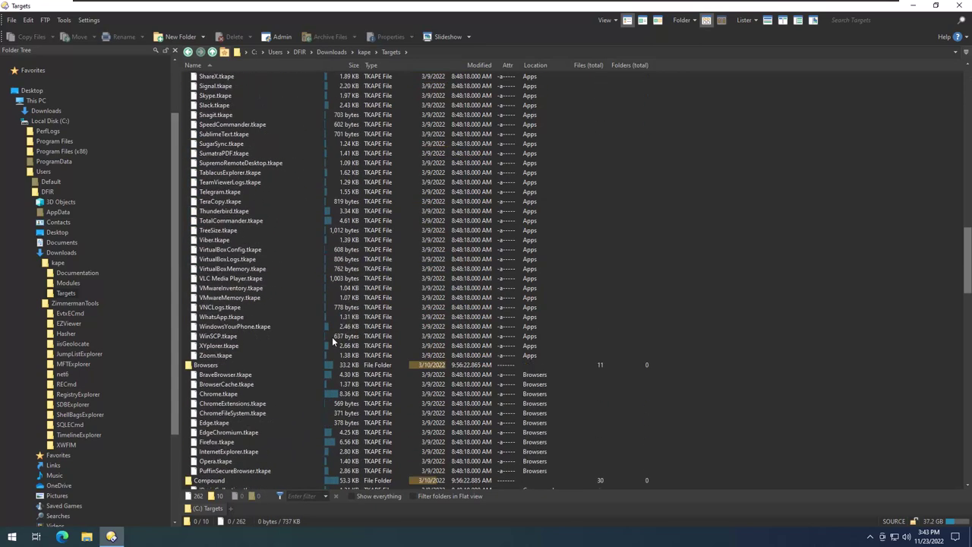
Examine the Browsers target files and the Compound target files that follow them.
drag(278, 231, 296, 314)
scroll(307, 311, down, 3)
scroll(308, 312, down, 1)
click(308, 312)
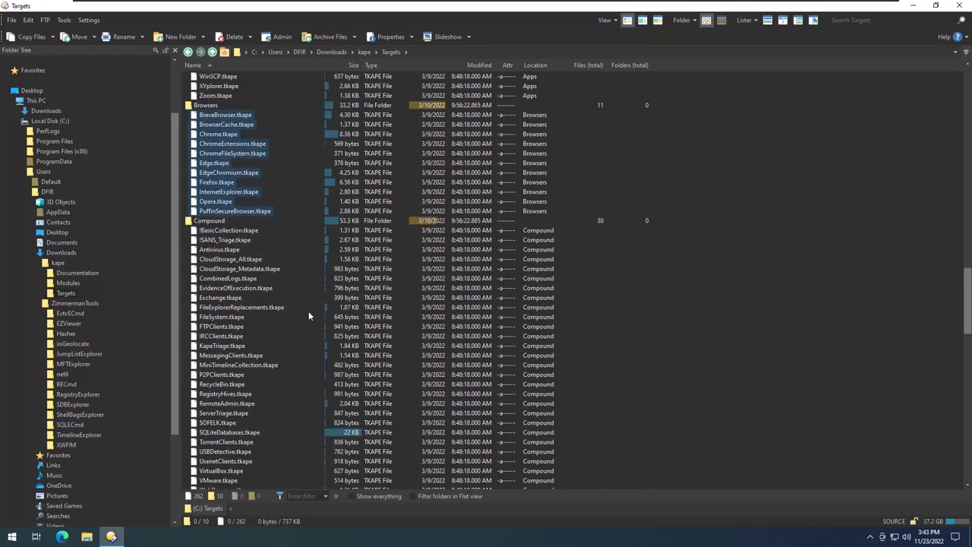
scroll(308, 312, down, 2)
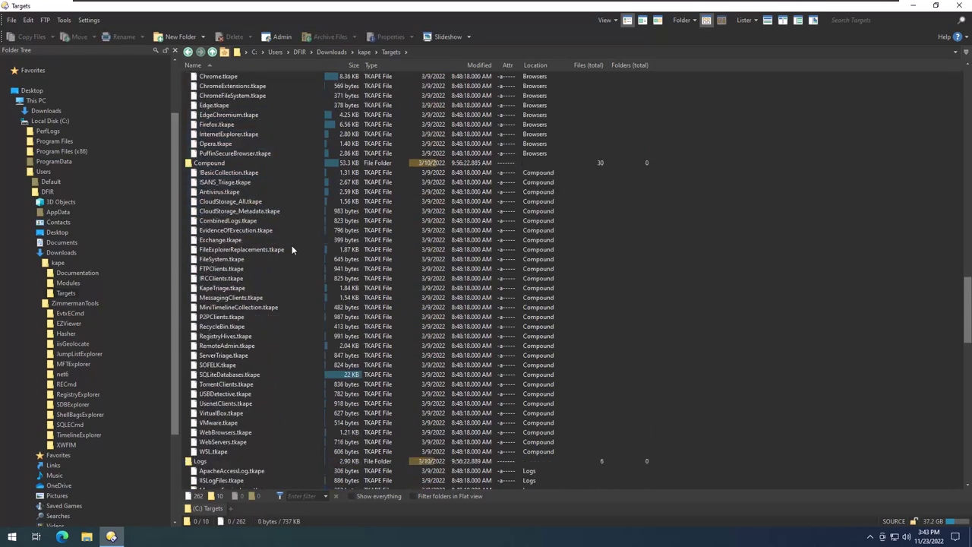
drag(288, 173, 282, 310)
Compare the individual target files in the Browsers folder with the WebBrowsers.tkape compound target.
scroll(303, 258, up, 4)
click(278, 182)
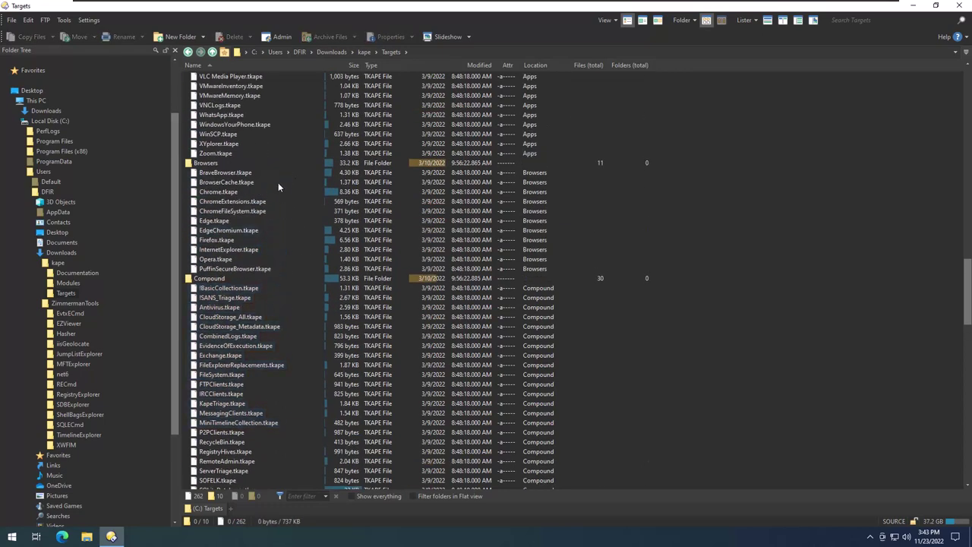
ctrl+click(278, 201)
ctrl+click(277, 210)
ctrl+click(304, 230)
scroll(284, 341, down, 5)
click(228, 404)
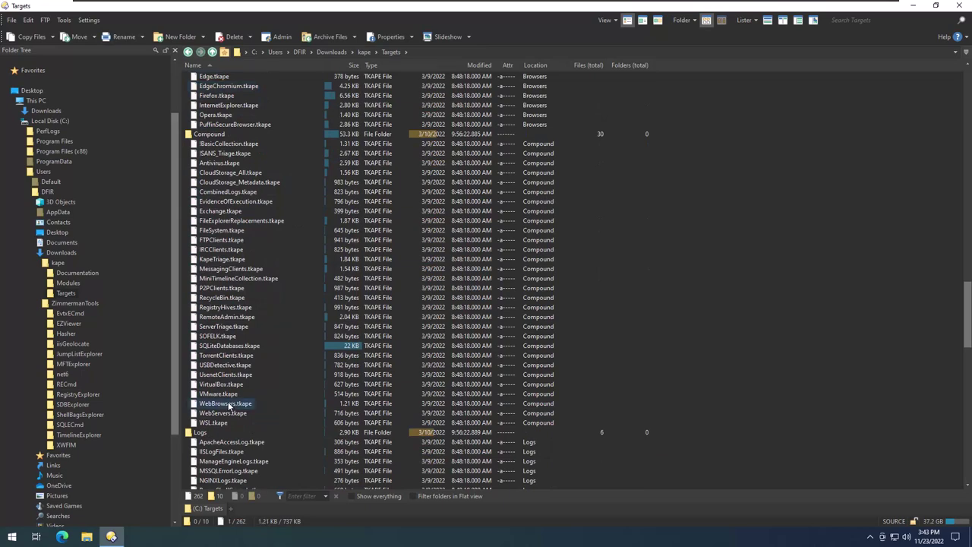
scroll(303, 354, up, 3)
scroll(304, 354, up, 2)
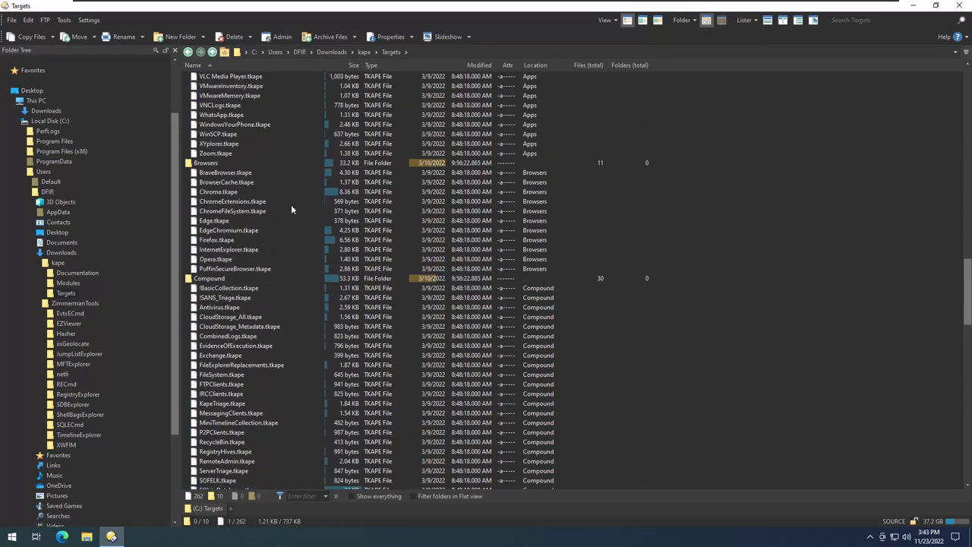
drag(257, 170, 228, 272)
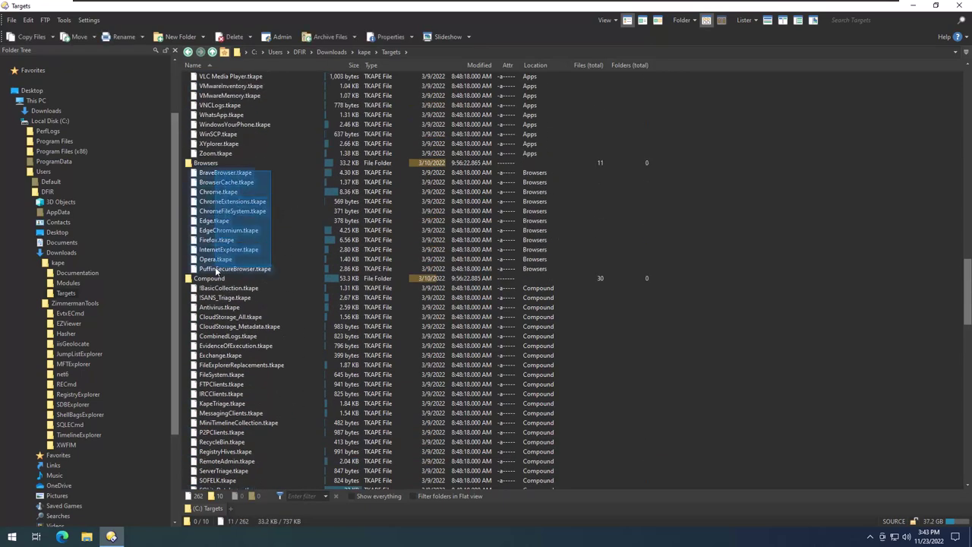
click(297, 245)
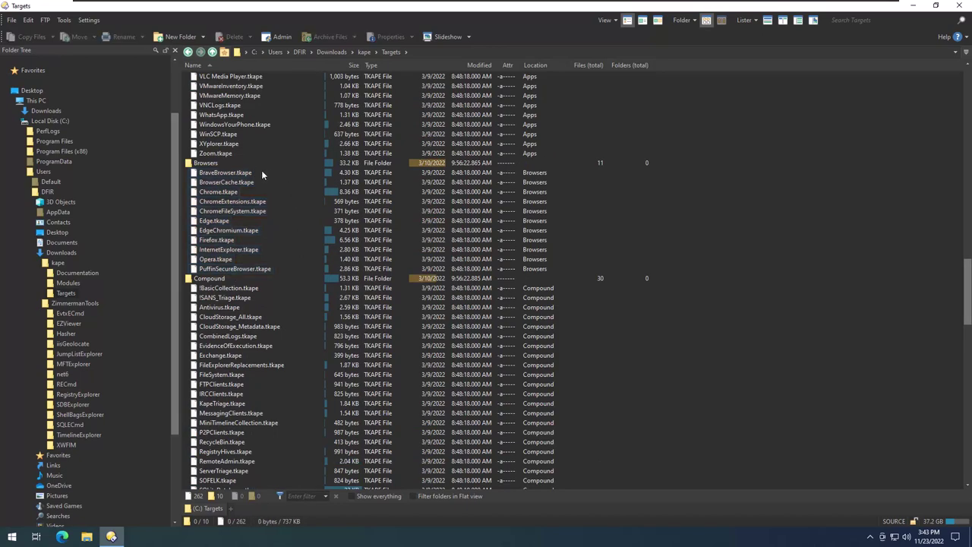
drag(260, 171, 207, 269)
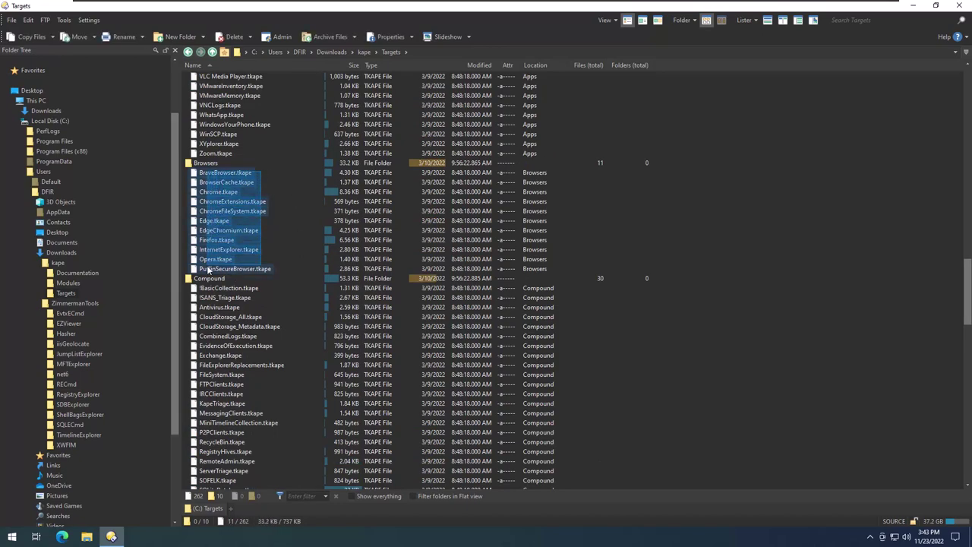
scroll(293, 271, down, 6)
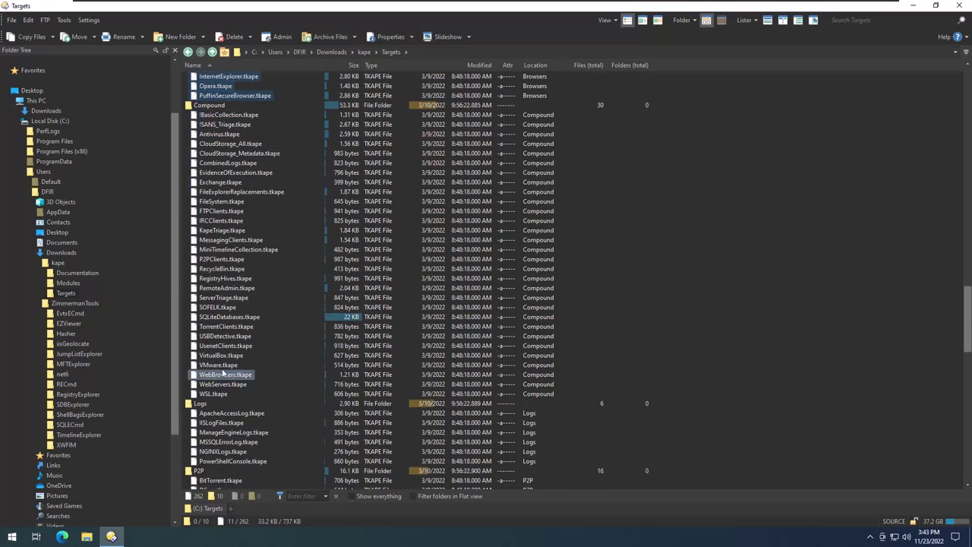
click(223, 373)
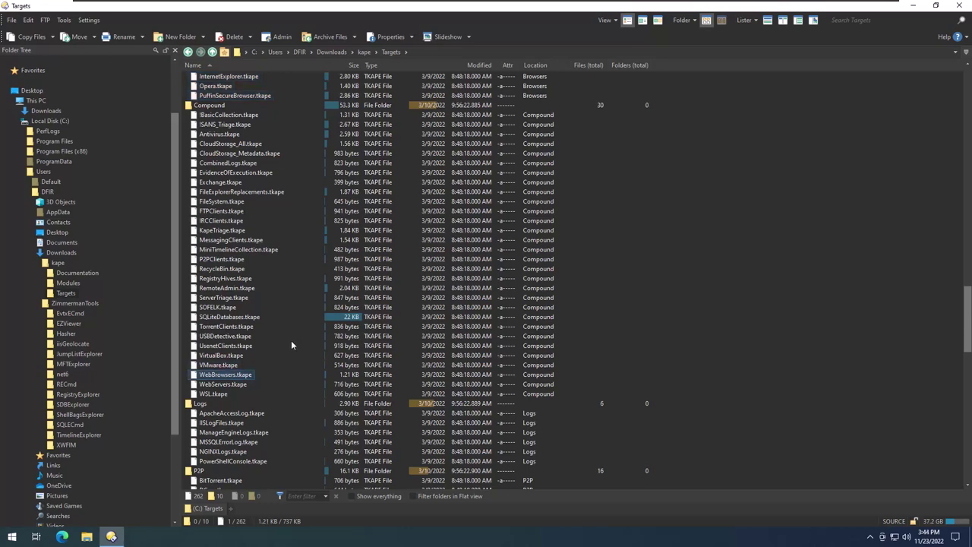
Examine the target files in the Logs and P2P folders.
scroll(290, 340, down, 5)
drag(283, 271, 284, 318)
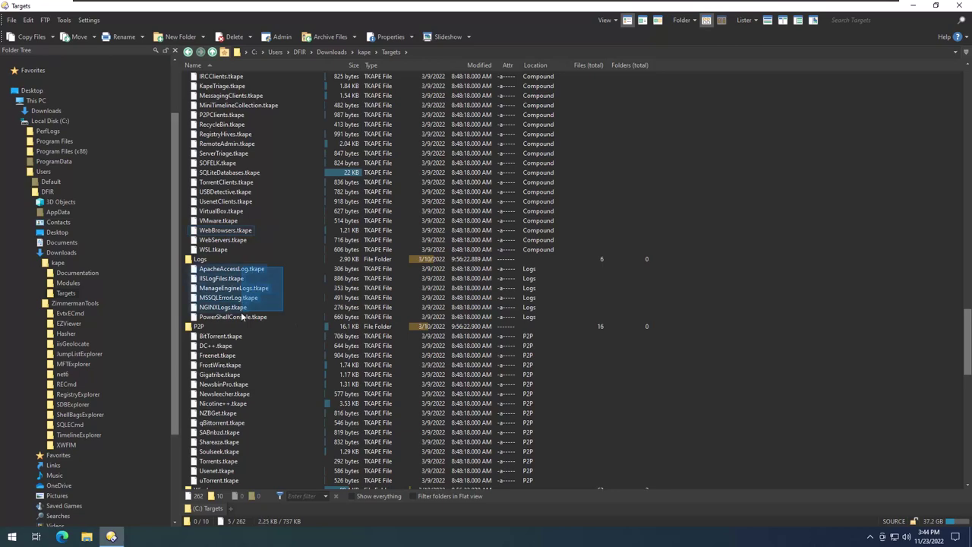
scroll(319, 331, down, 3)
drag(259, 248, 252, 390)
click(279, 377)
Look through the Windows target files, including the WSA and WSL subfolders and the $-prefixed file system targets.
scroll(279, 377, down, 3)
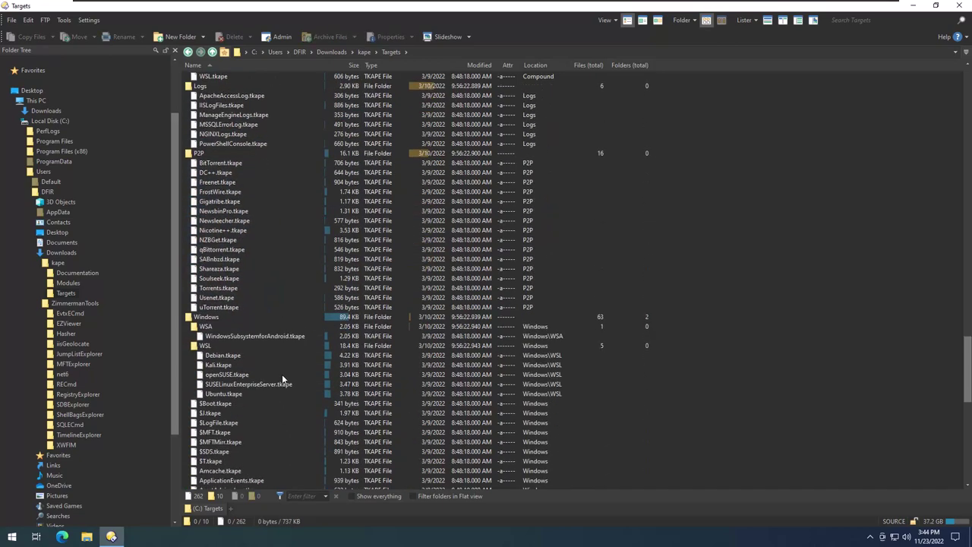
scroll(282, 376, down, 3)
scroll(296, 286, down, 1)
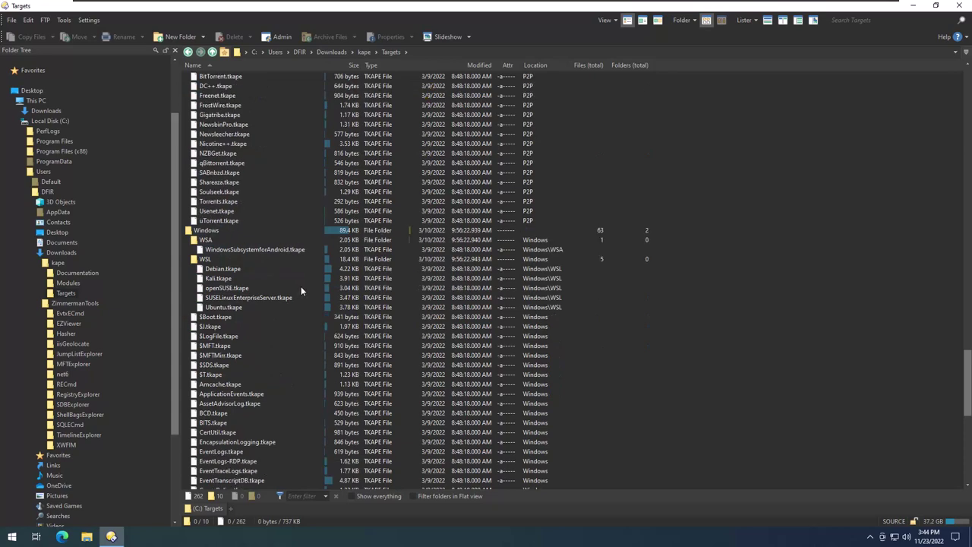
scroll(301, 286, down, 2)
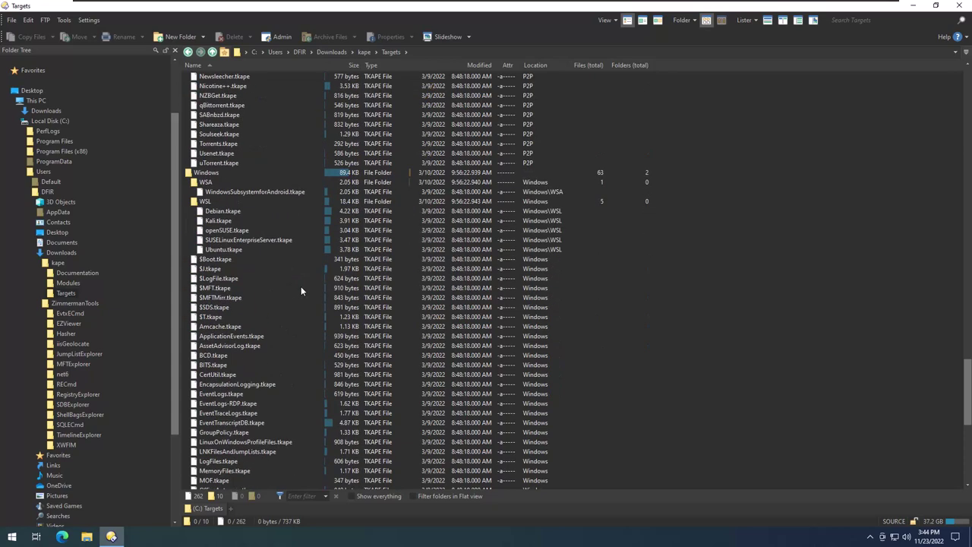
scroll(301, 286, down, 3)
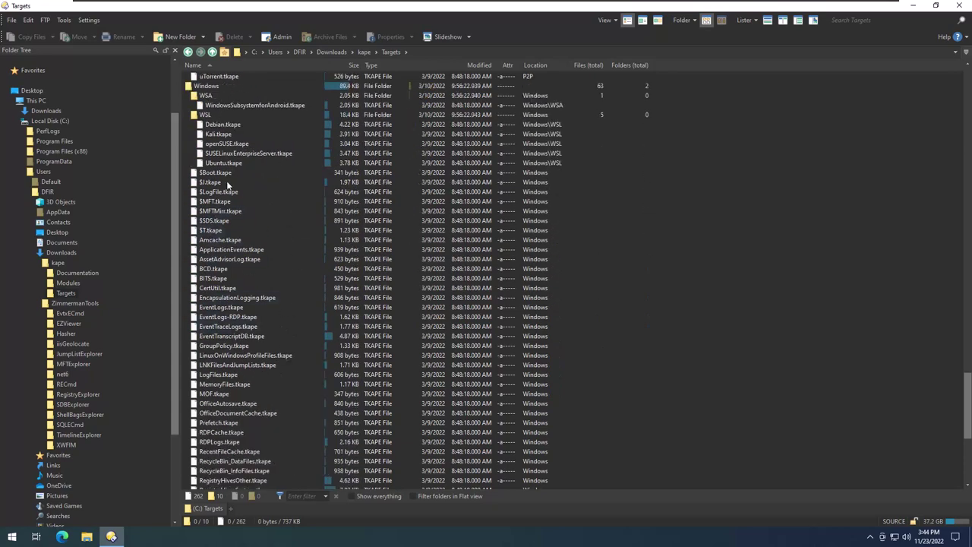
drag(249, 179, 227, 219)
click(290, 215)
scroll(293, 219, down, 5)
scroll(293, 223, down, 4)
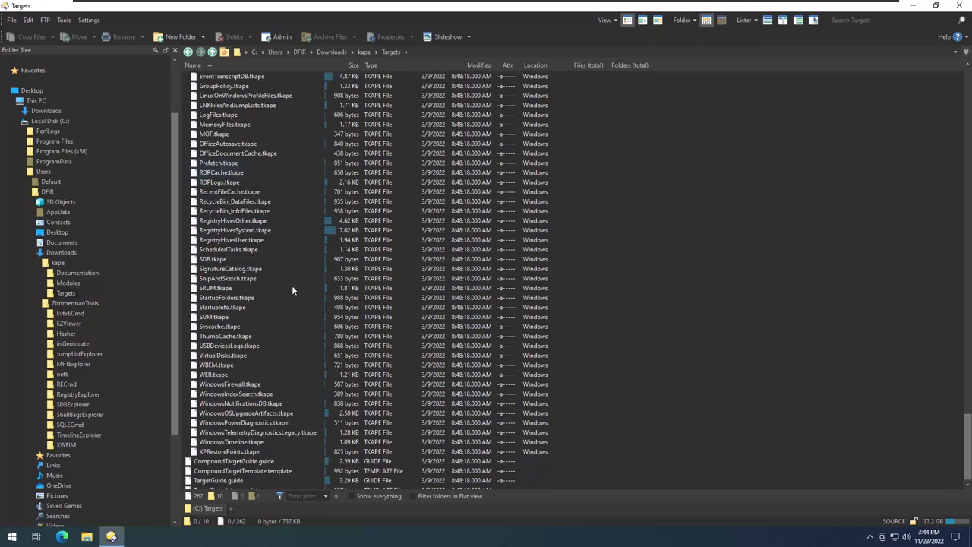
scroll(221, 249, down, 1)
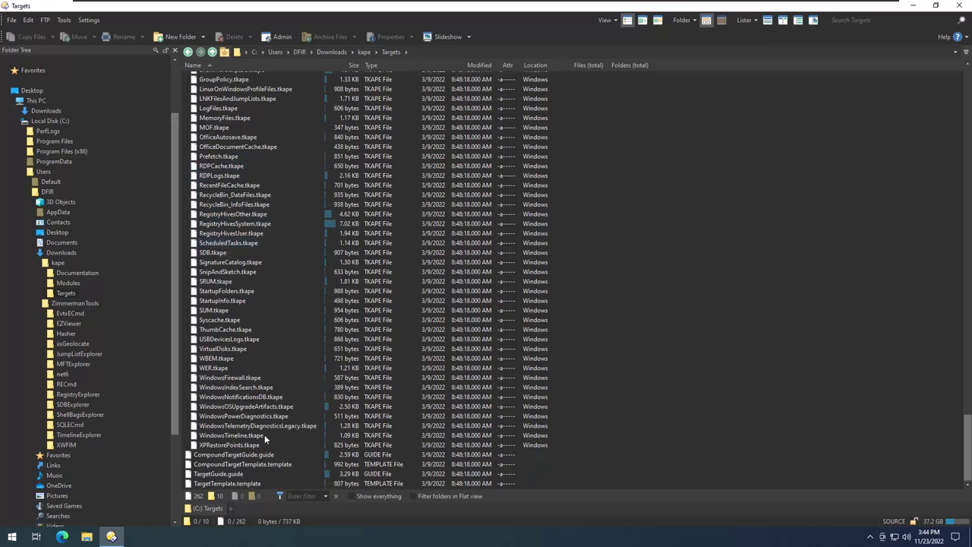
Examine the target guide and template files at the end of the Targets listing.
scroll(306, 330, up, 10)
scroll(308, 364, down, 10)
drag(293, 454, 232, 484)
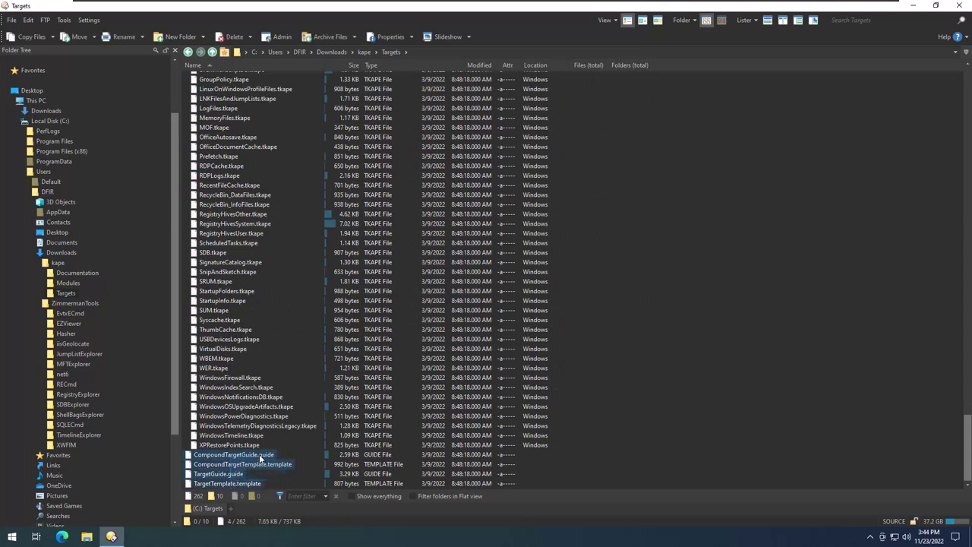
click(306, 468)
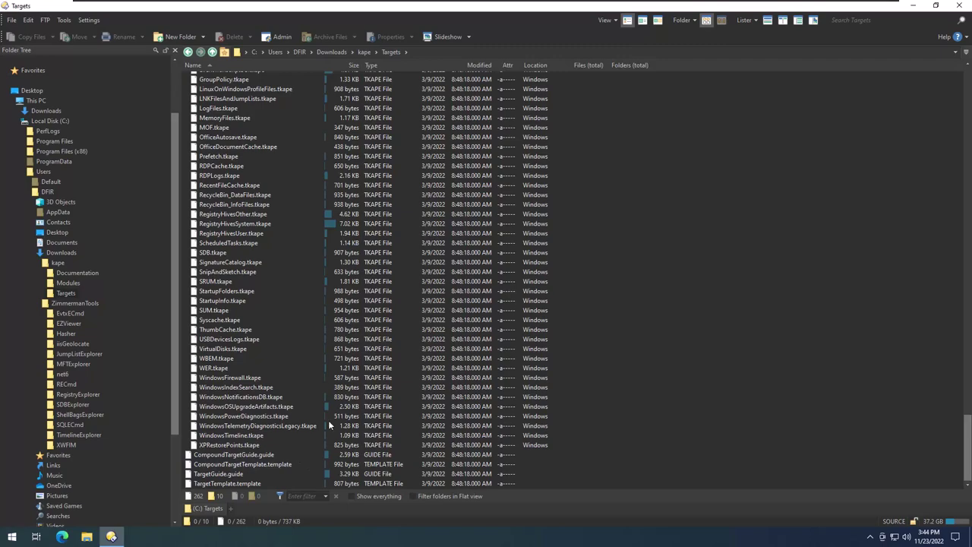
Go back to the kape folder, open its Modules folder and display all subfolder contents in Flat View.
scroll(363, 349, up, 10)
scroll(362, 346, up, 15)
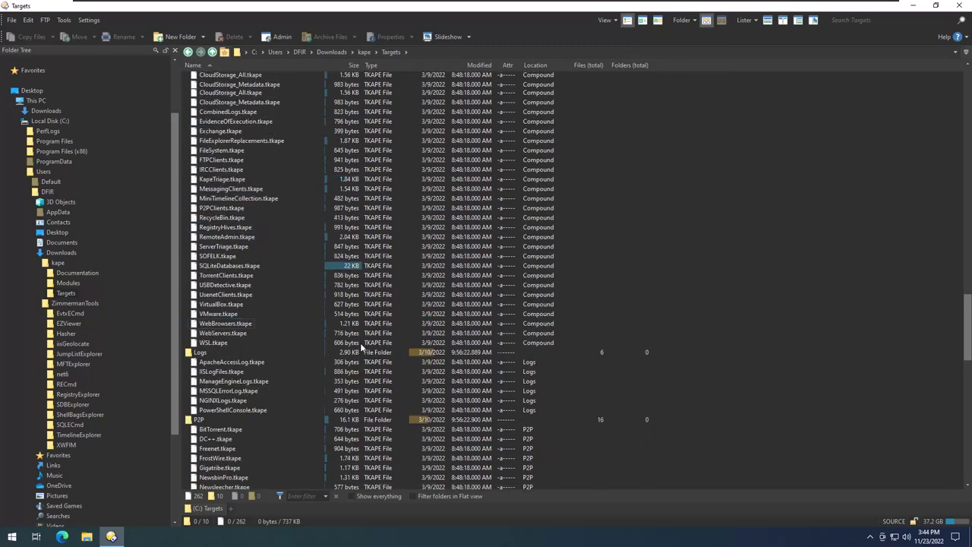
scroll(363, 344, up, 8)
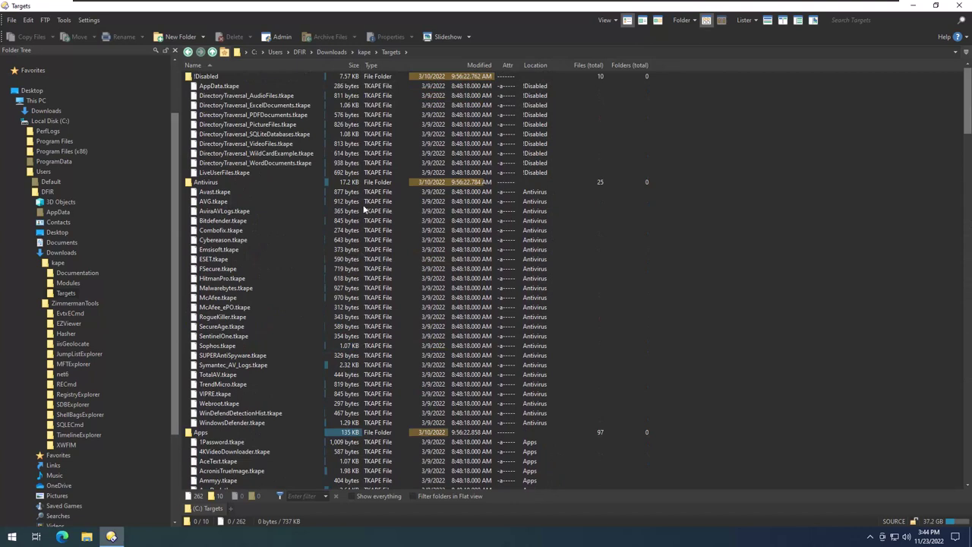
click(364, 51)
double_click(206, 86)
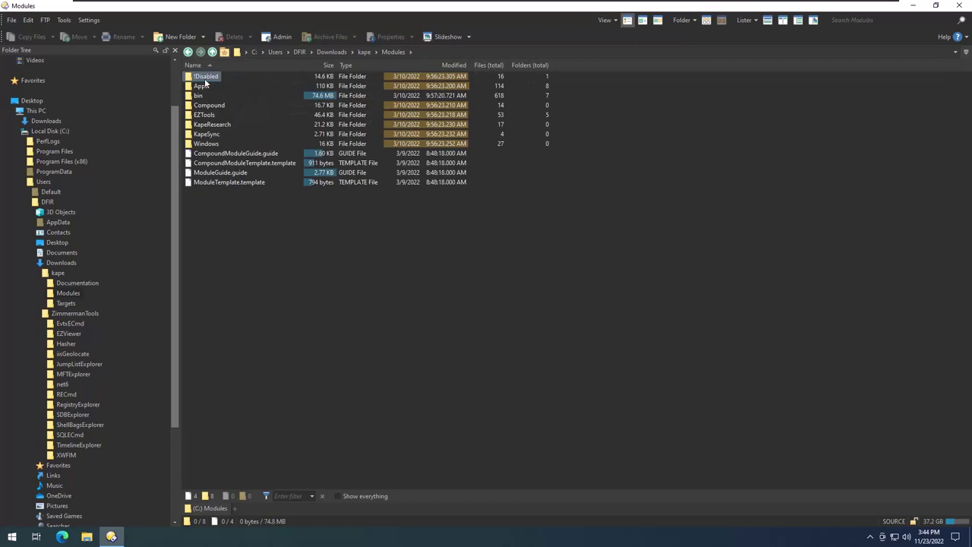
click(705, 21)
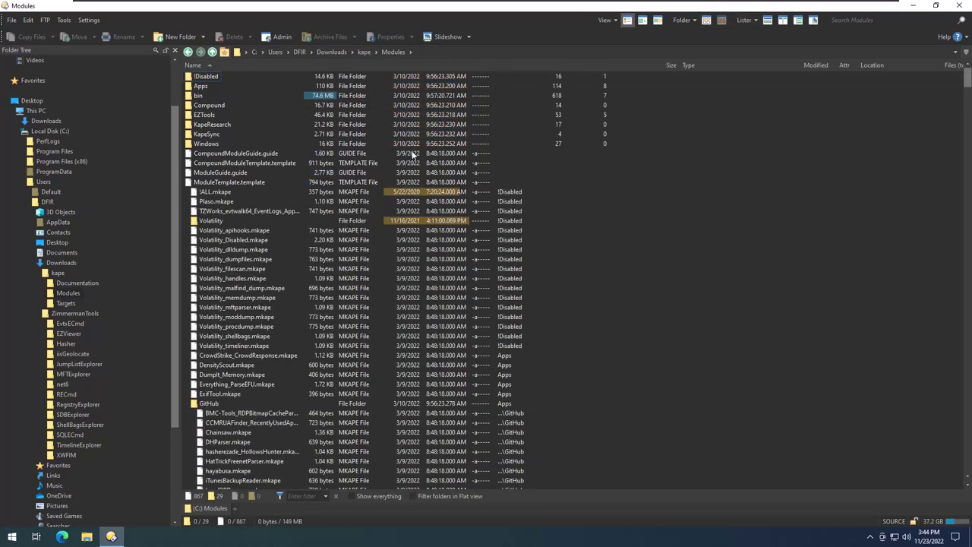
Examine the module files in the !Disabled folder of the Modules listing.
drag(277, 93, 236, 238)
scroll(401, 237, down, 6)
scroll(399, 234, up, 6)
drag(322, 224, 271, 130)
click(249, 158)
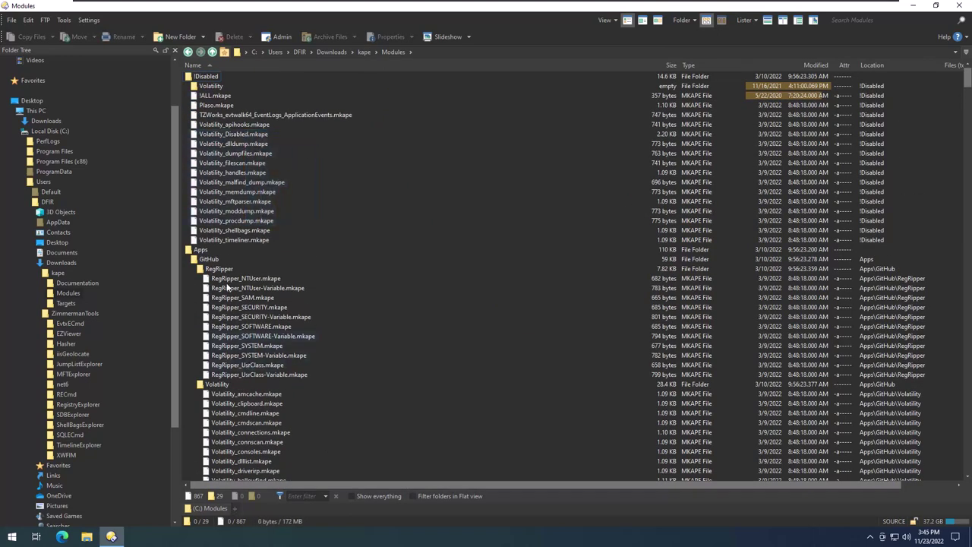
Open the Apps folder from the Modules listing and view the module files in its LogParser subfolder.
scroll(363, 324, down, 5)
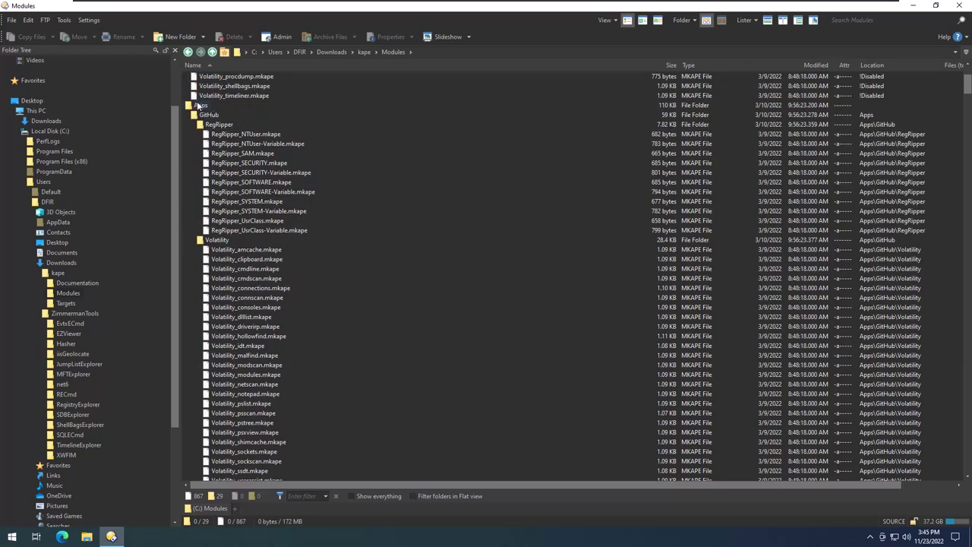
double_click(281, 106)
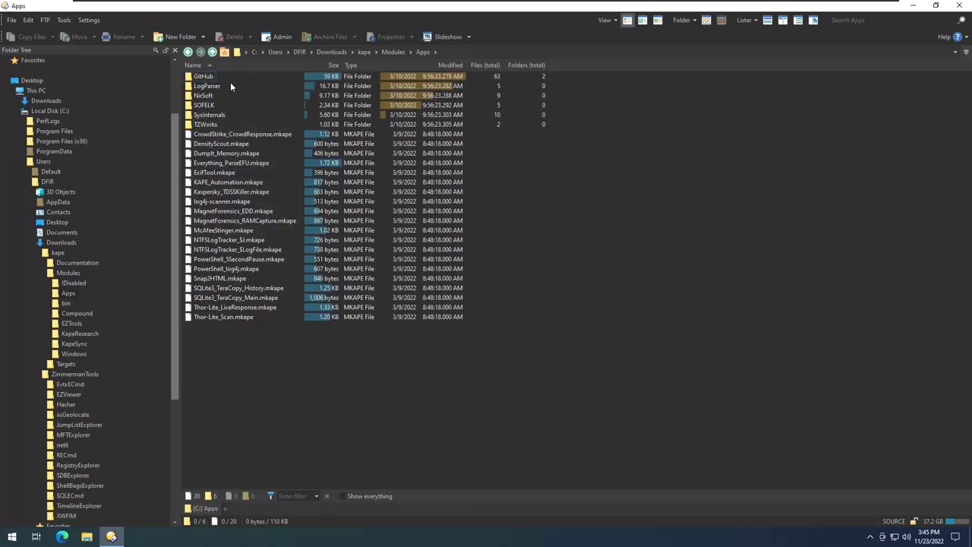
mouse_move(212, 76)
double_click(205, 86)
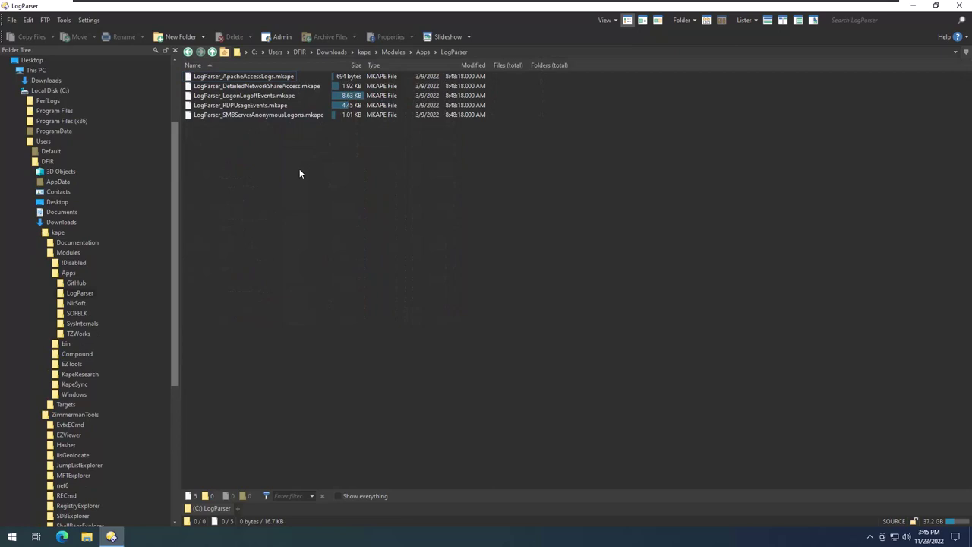
click(211, 52)
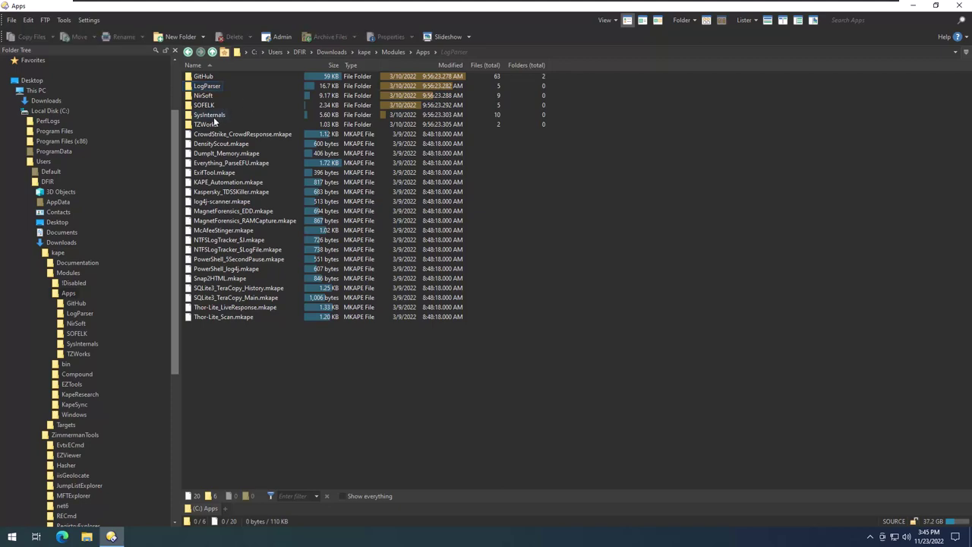
View the module files in the TZWorks and NirSoft subfolders of Apps.
double_click(209, 124)
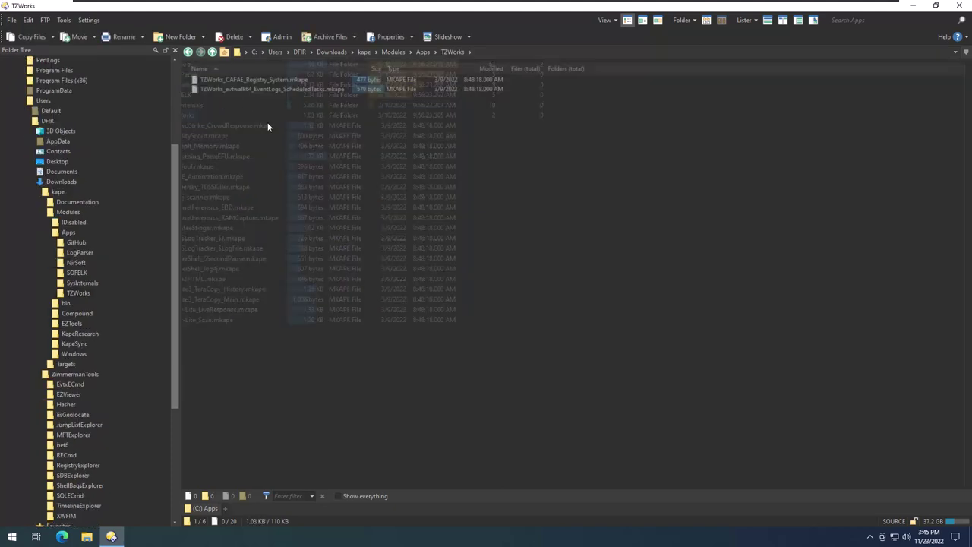
click(212, 51)
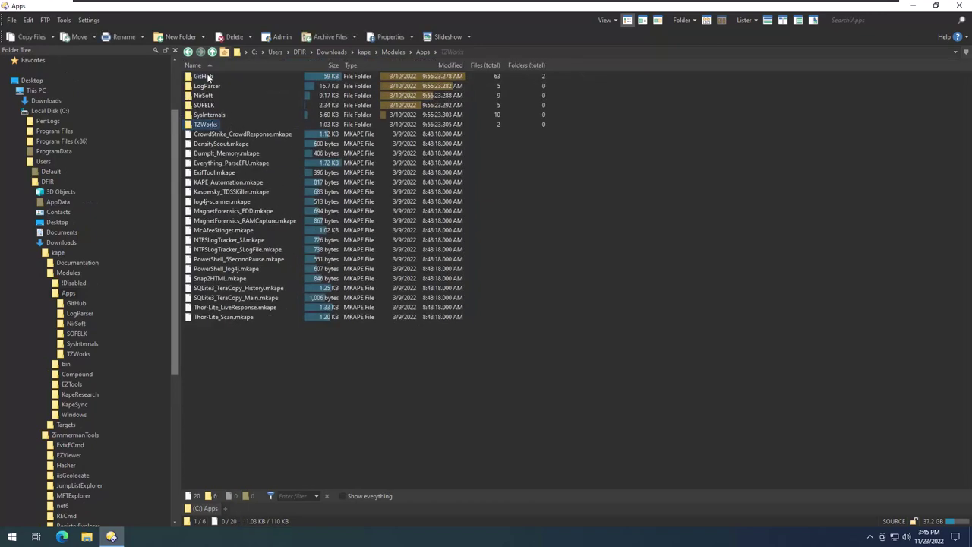
double_click(204, 95)
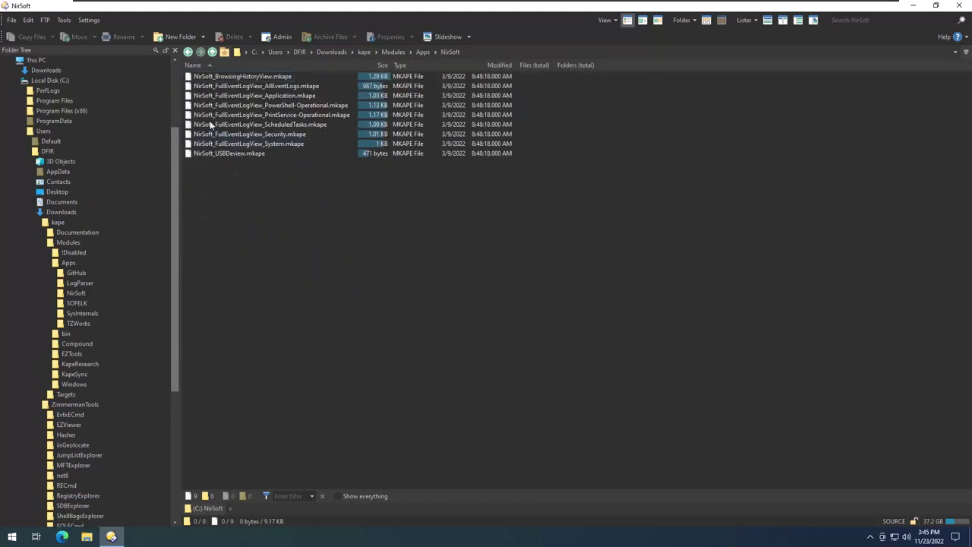
click(212, 51)
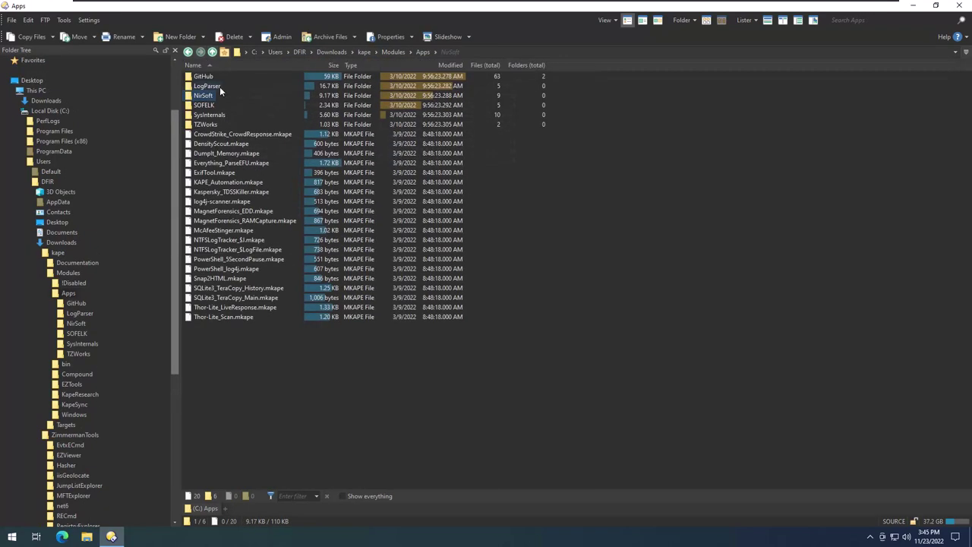
View the GitHub subfolder of Apps and its RegRipper folder, and return to the Modules folder.
double_click(206, 76)
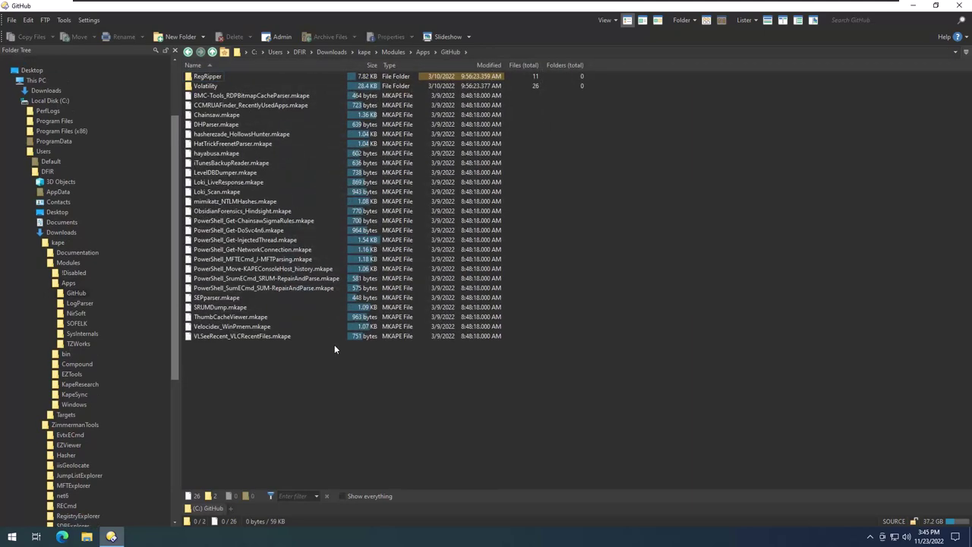
double_click(216, 76)
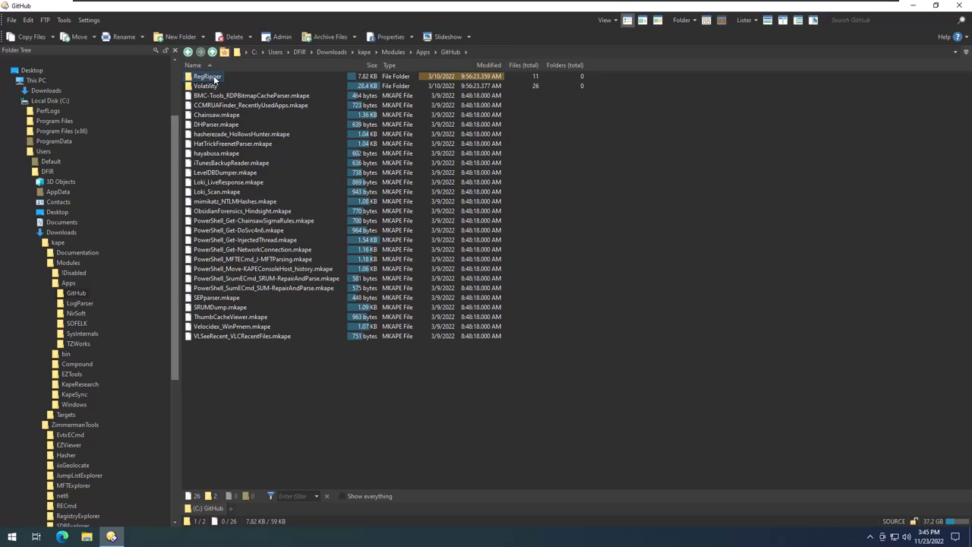
drag(321, 205, 278, 183)
click(212, 51)
click(212, 51)
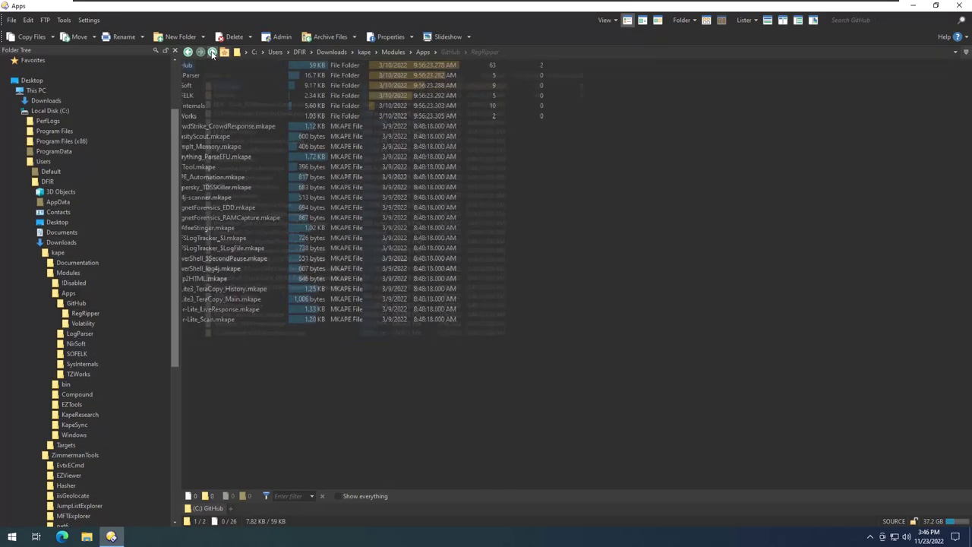
click(212, 52)
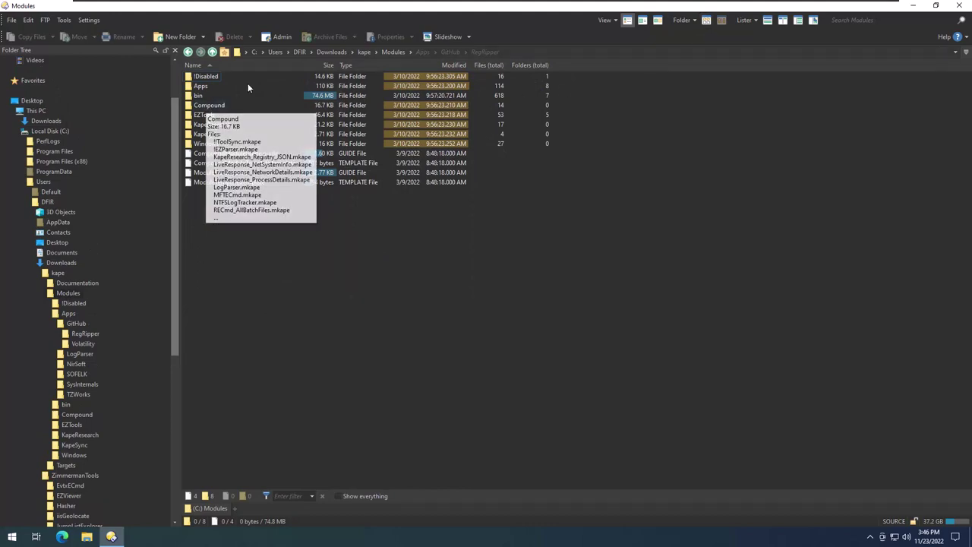
Display the Modules contents in Flat View, look through the Apps modules and open the bin folder.
click(707, 21)
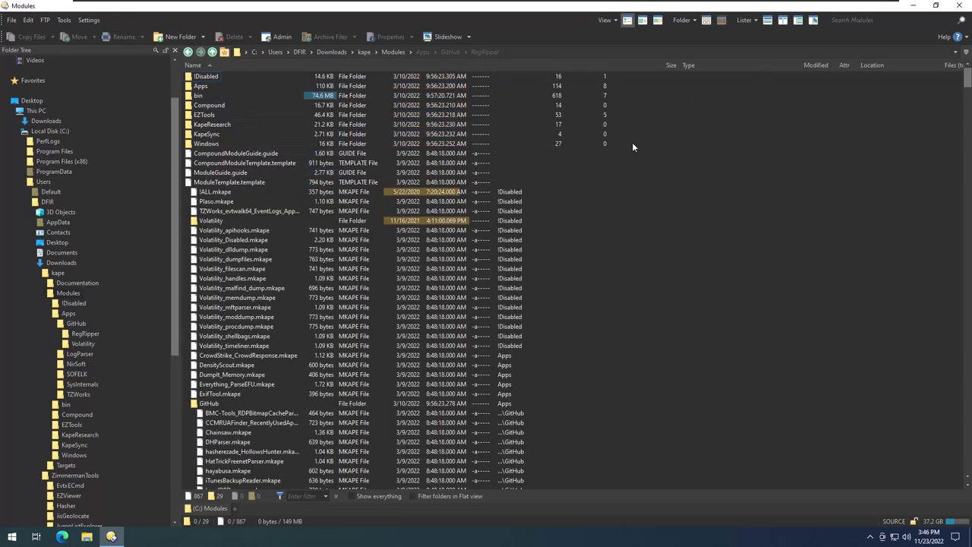
scroll(391, 232, down, 15)
scroll(390, 242, down, 20)
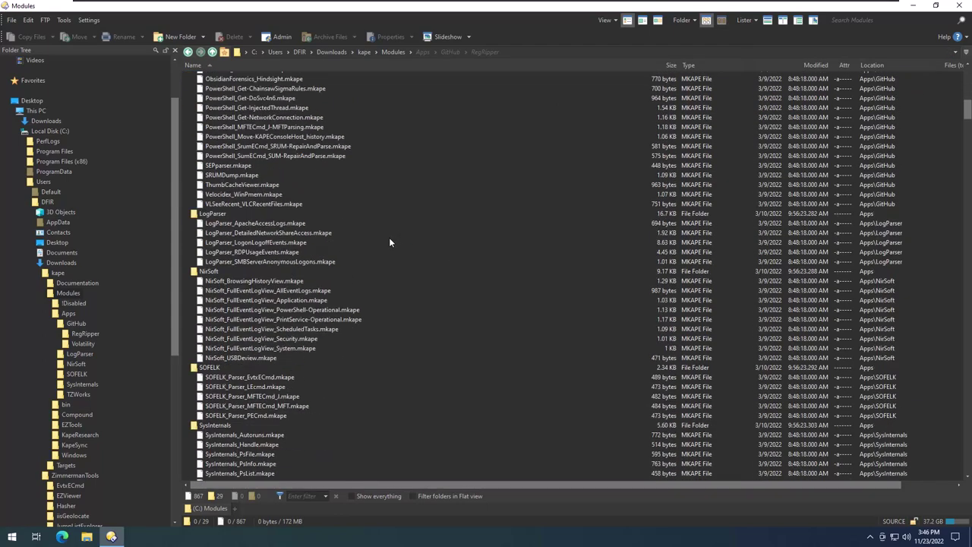
scroll(389, 240, down, 4)
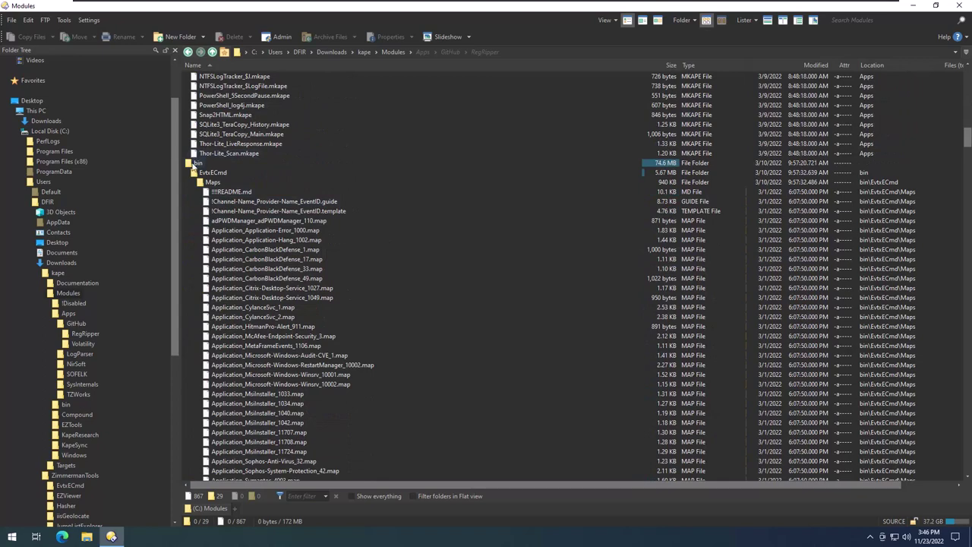
click(243, 162)
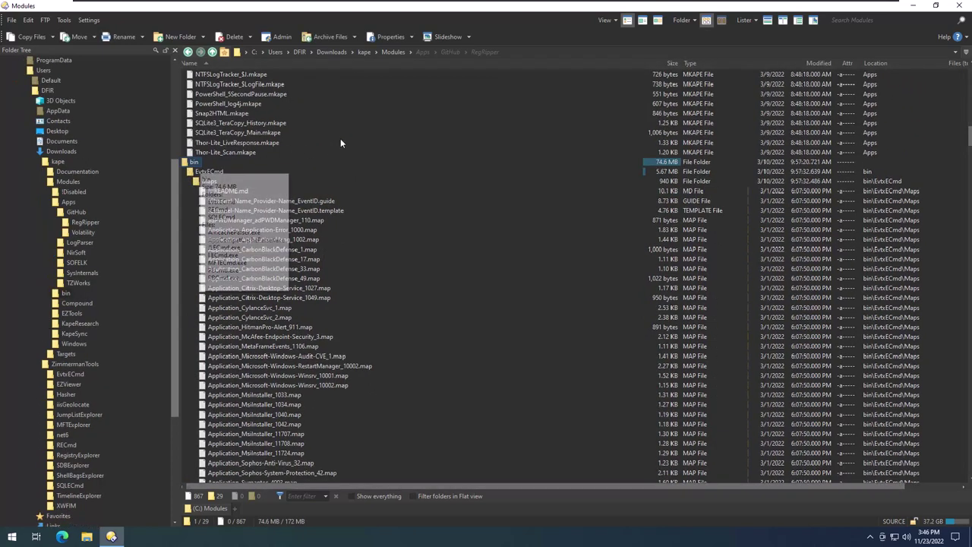
key(Return)
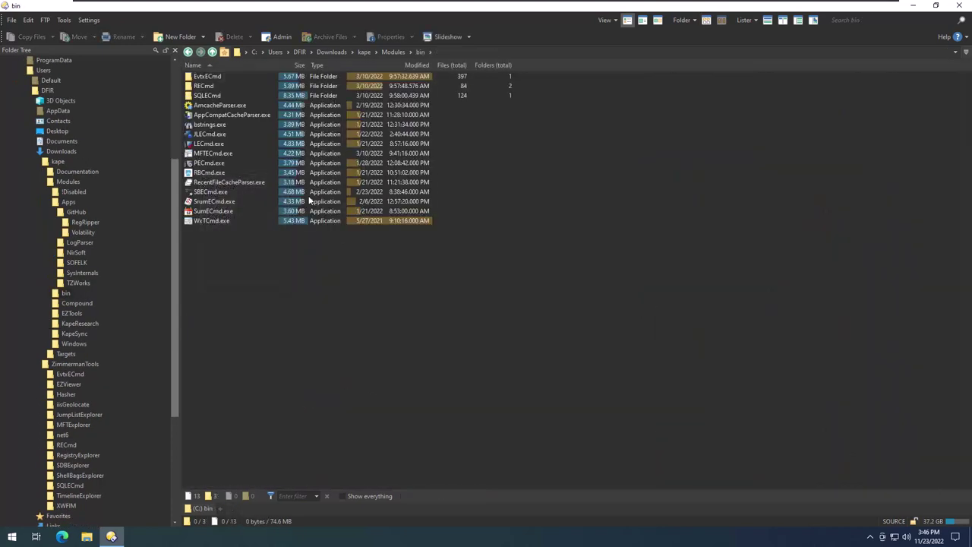
Look over the bin folder's contents, switching Flat View on and off again.
drag(255, 238, 288, 89)
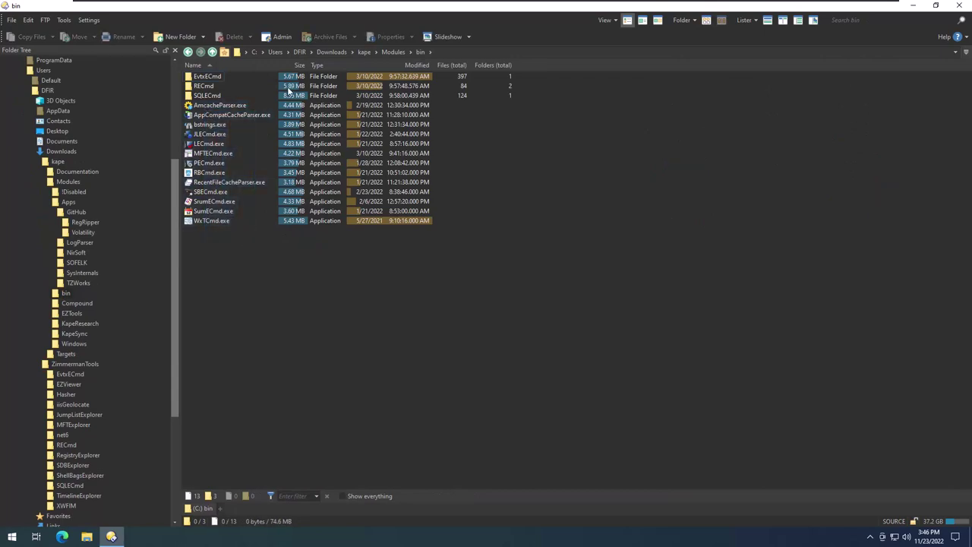
click(704, 22)
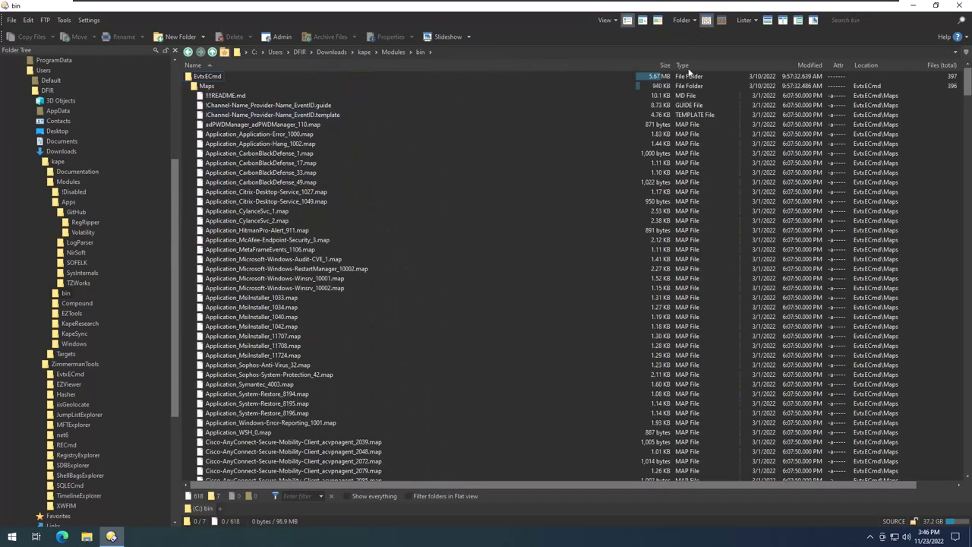
click(705, 21)
View the map files in the Maps folder of EvtxECmd and return to the bin folder.
double_click(206, 77)
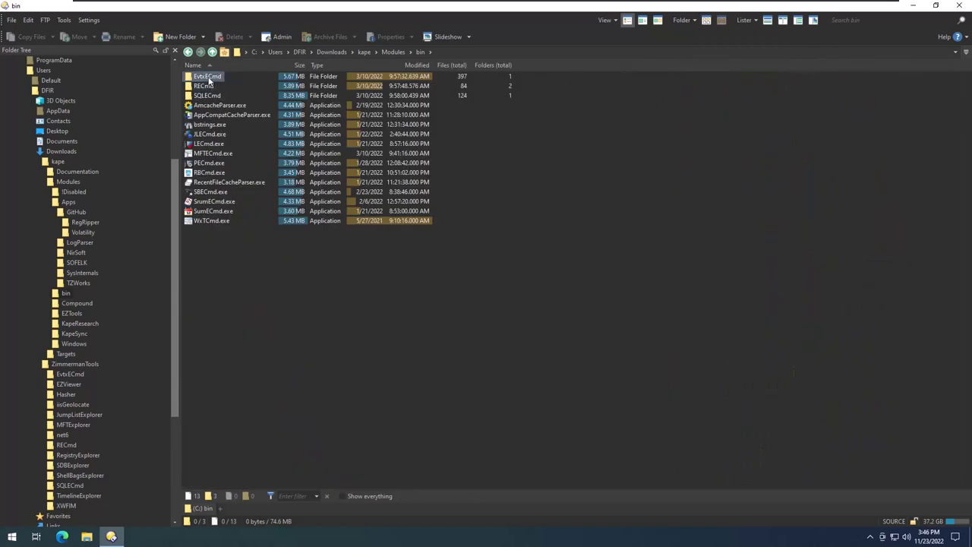
double_click(199, 74)
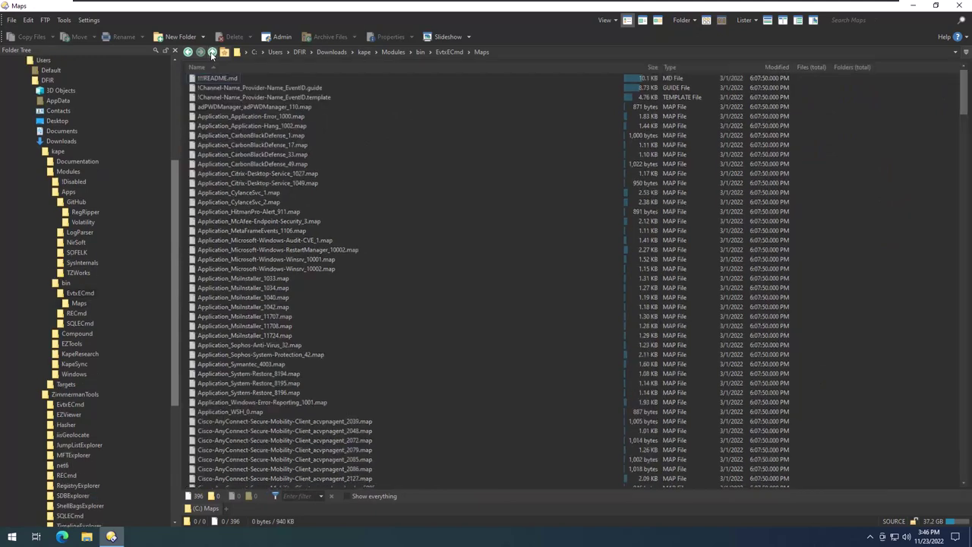
click(212, 52)
click(212, 52)
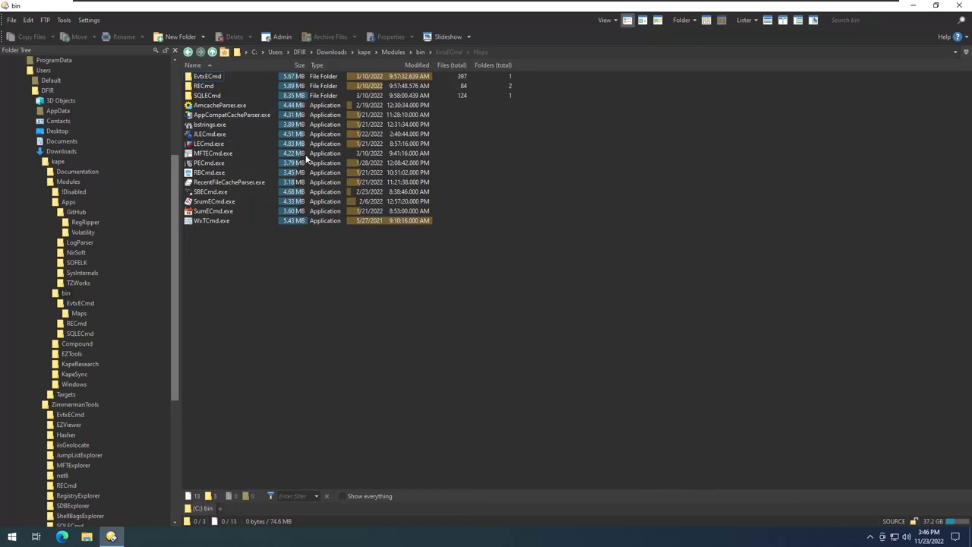
Examine the command-line tool executables stored in the bin folder.
drag(282, 238, 191, 104)
click(249, 143)
drag(243, 193, 248, 152)
drag(328, 253, 284, 144)
View the module files in the Compound folder of Modules and return to Modules.
click(211, 53)
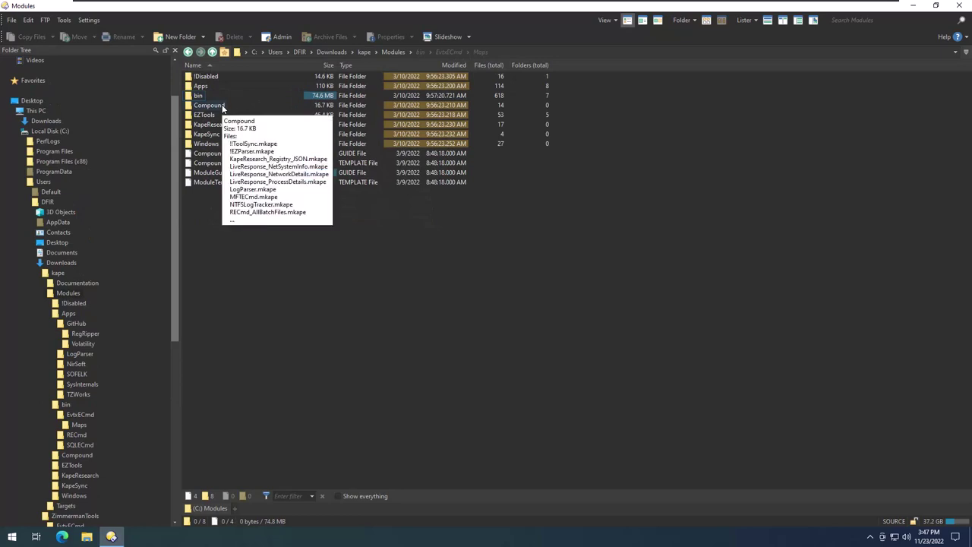
double_click(222, 105)
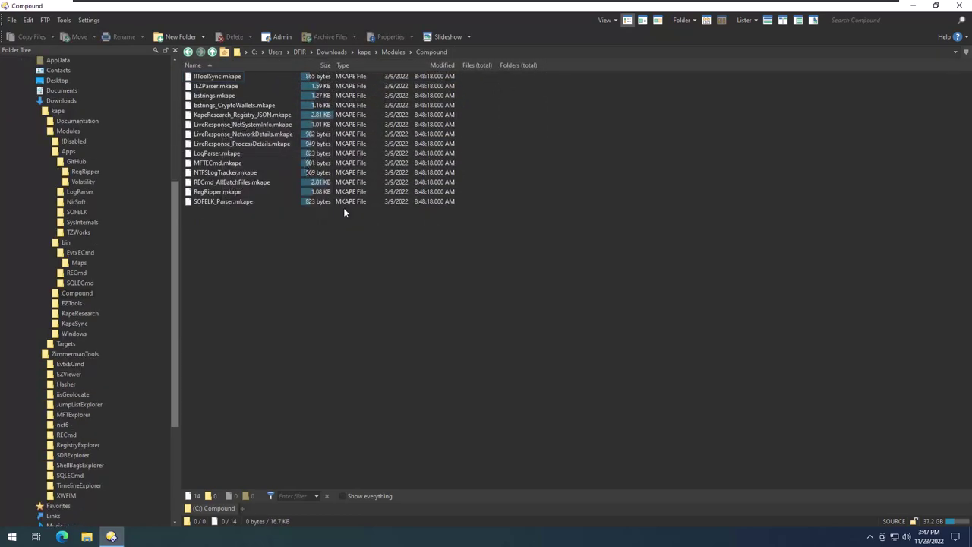
click(212, 52)
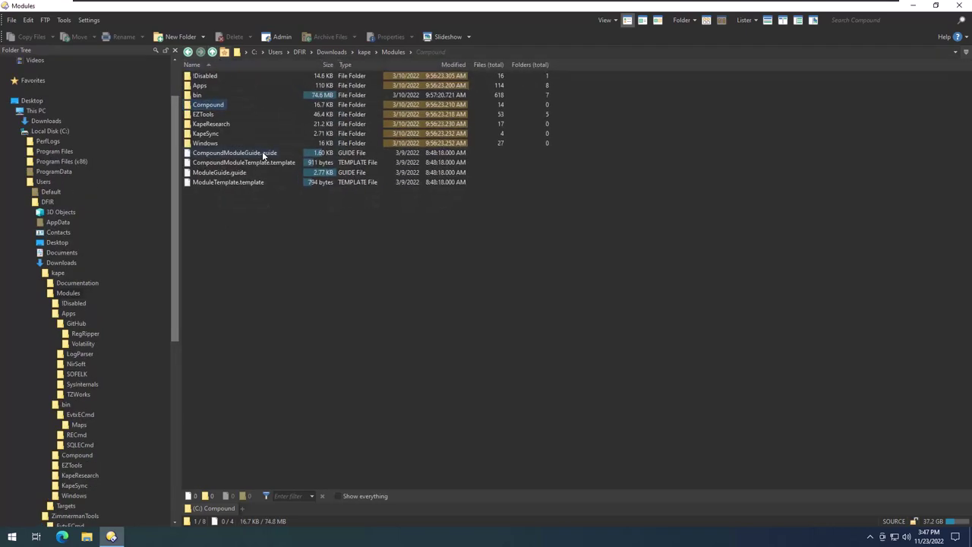
Open the EZTools folder, display its subfolder contents in Flat View and examine the bstrings module files.
double_click(205, 115)
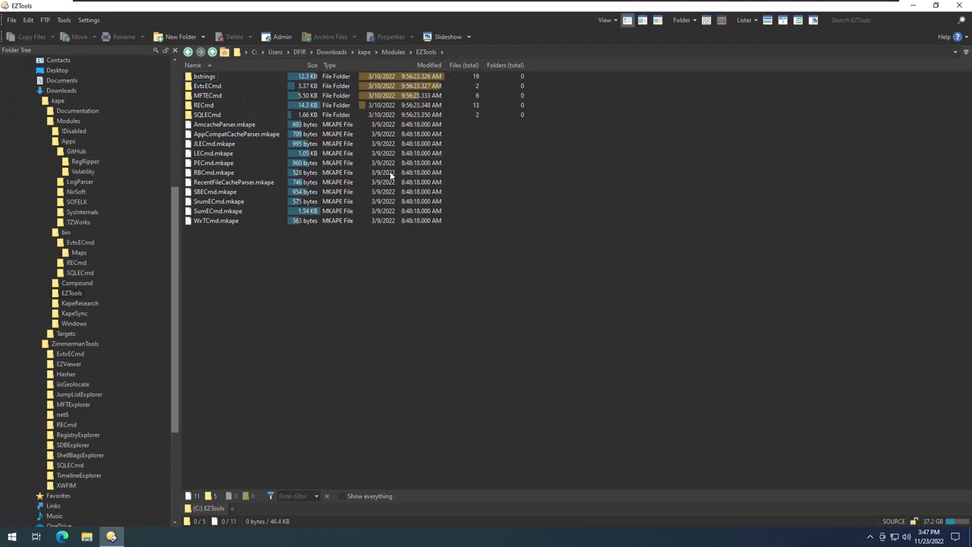
click(706, 20)
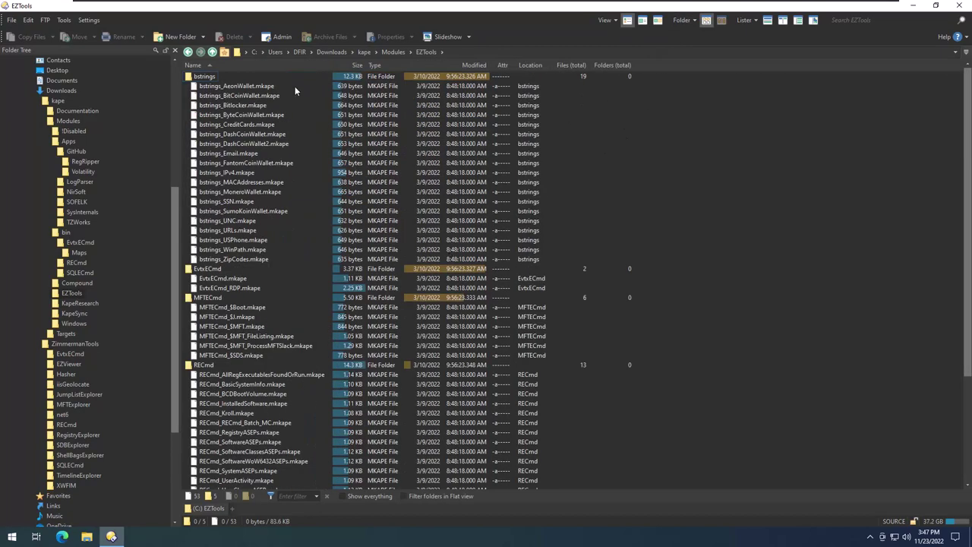
drag(294, 83, 258, 264)
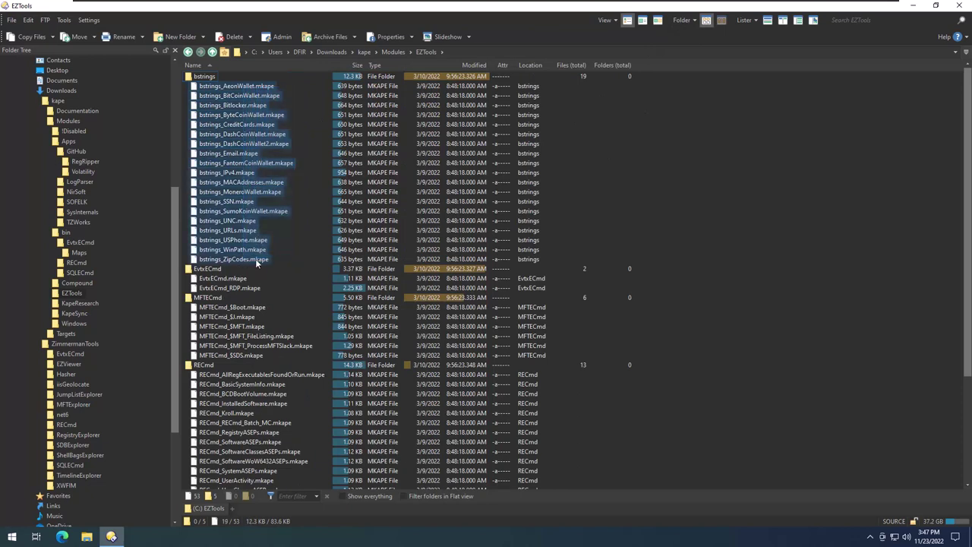
click(296, 262)
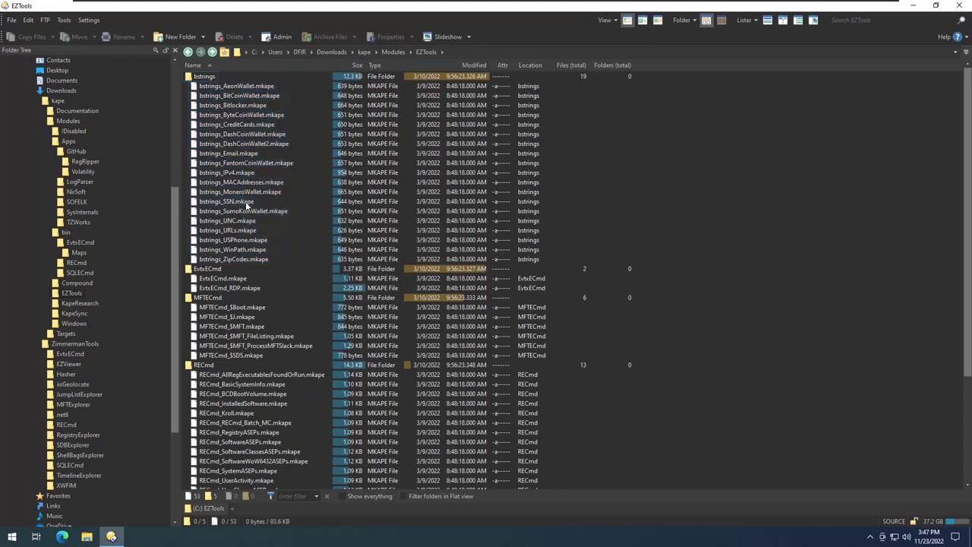
mouse_move(247, 205)
mouse_move(227, 174)
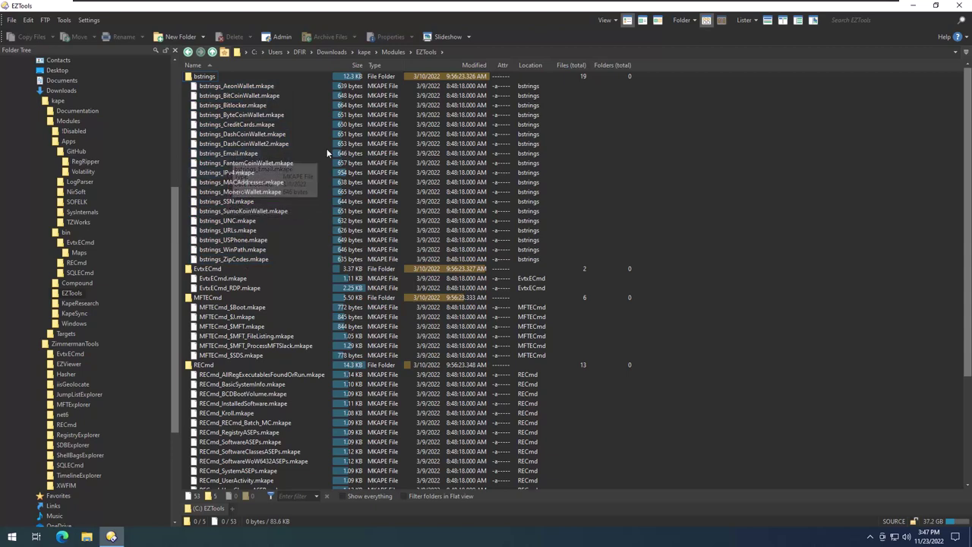
Examine the EvtxECmd, MFTECmd and RECmd module files in the EZTools listing.
scroll(328, 154, down, 3)
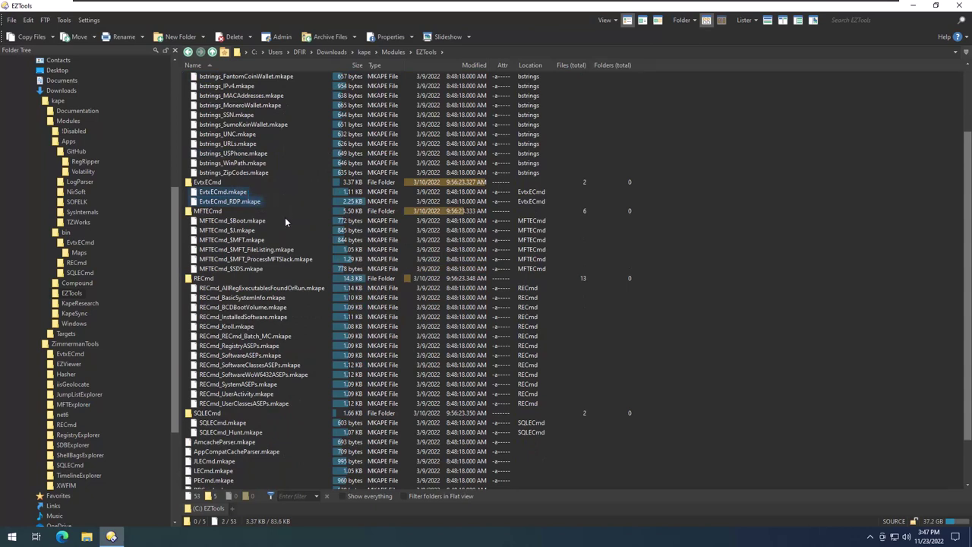
scroll(285, 218, down, 2)
drag(280, 166, 253, 219)
click(350, 243)
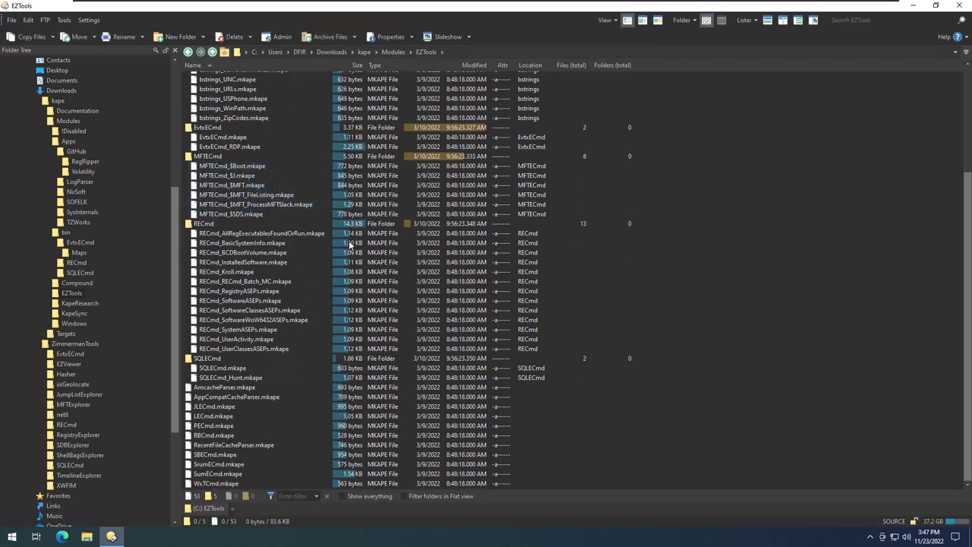
drag(335, 236, 255, 353)
click(353, 343)
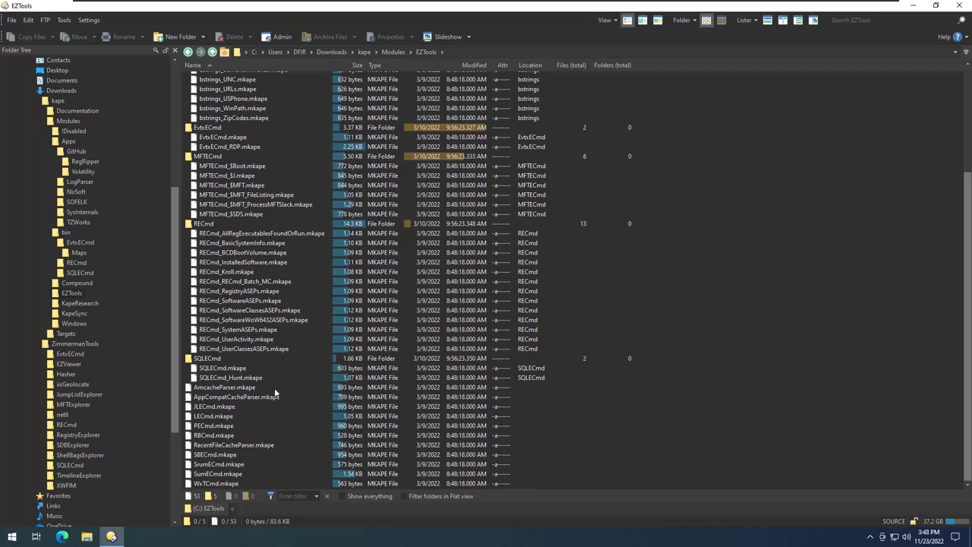
Examine the standalone EZTools modules from AmcacheParser to WxTCmd and the SQLECmd module files.
drag(275, 388, 277, 491)
click(316, 427)
drag(252, 362, 240, 377)
click(262, 359)
Go back to the Modules folder and open its KapeResearch folder.
click(213, 52)
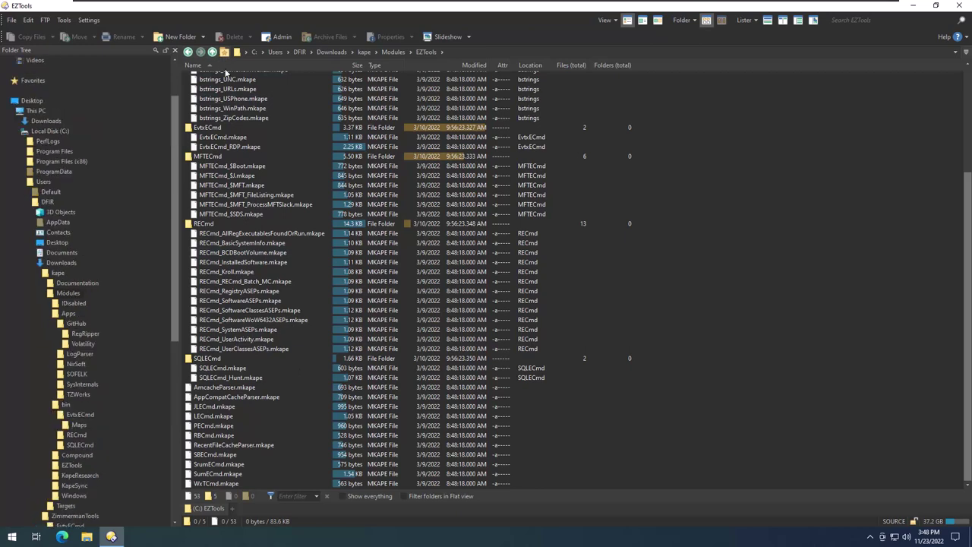
double_click(227, 124)
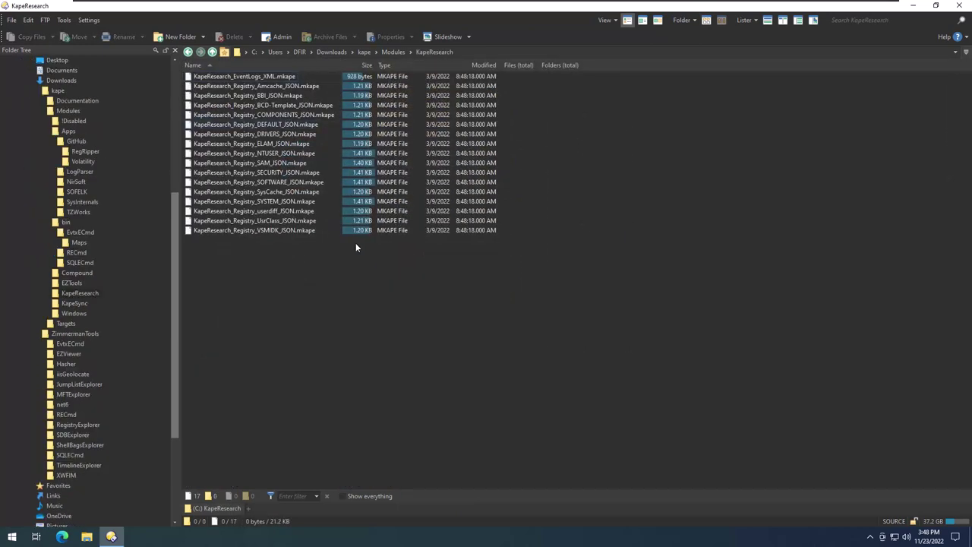
Examine the KapeResearch registry JSON modules and the event logs XML module.
drag(317, 258, 247, 86)
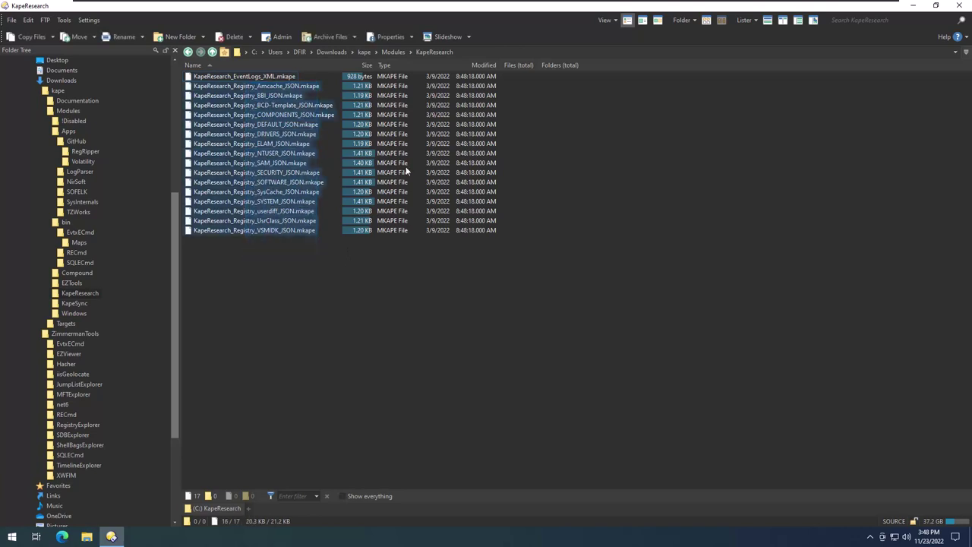
click(397, 162)
drag(319, 82, 270, 79)
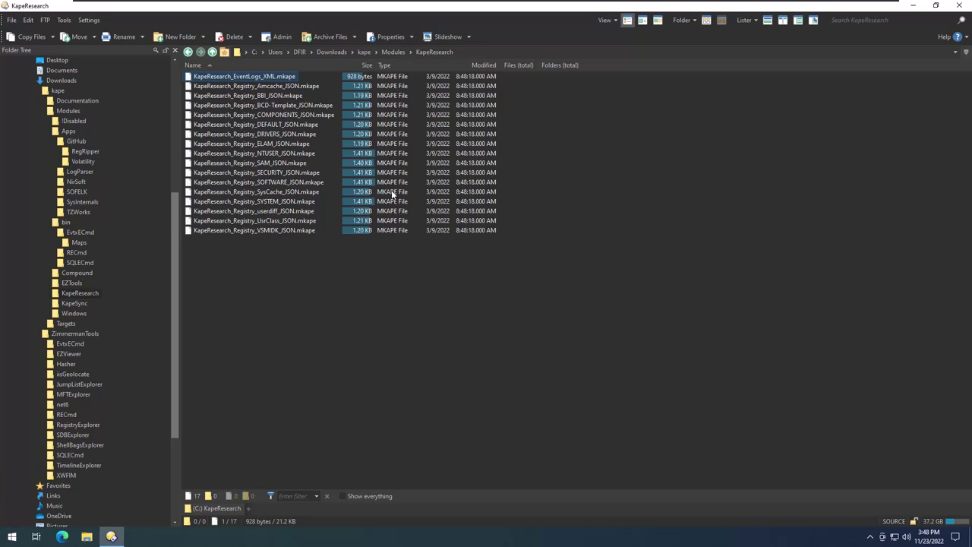
drag(326, 253, 262, 85)
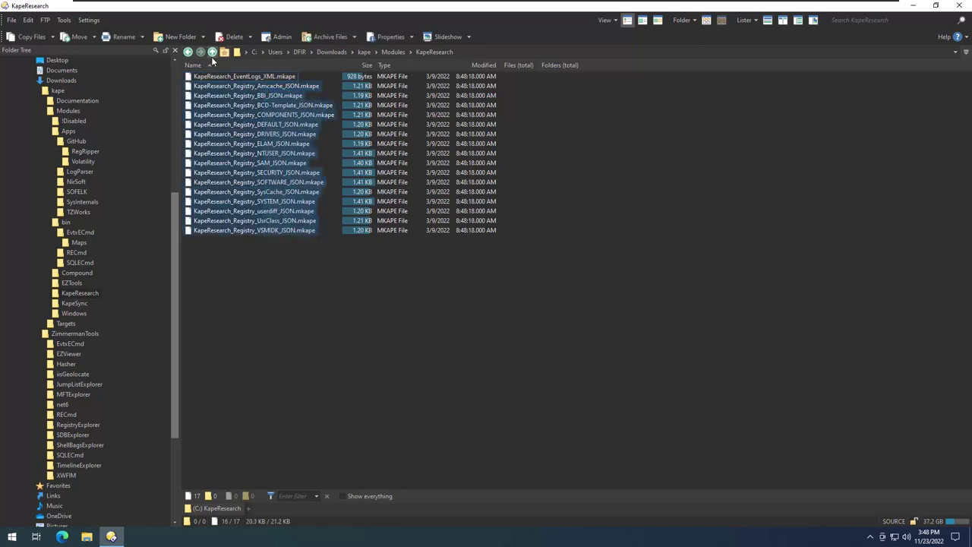
Return to the Modules folder, open its KapeSync folder and examine the EvtxECmd, KAPE, RECmd and SQLECmd sync modules.
click(211, 53)
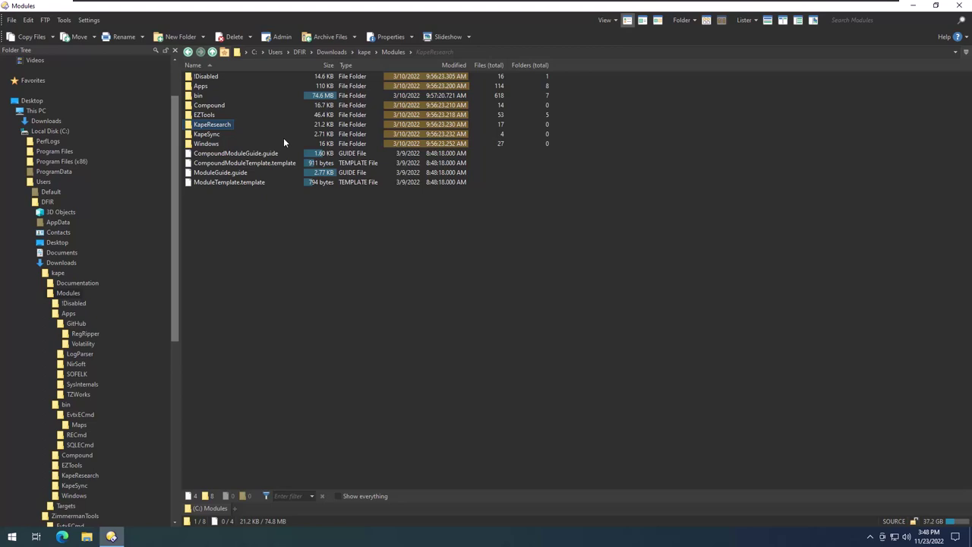
double_click(227, 134)
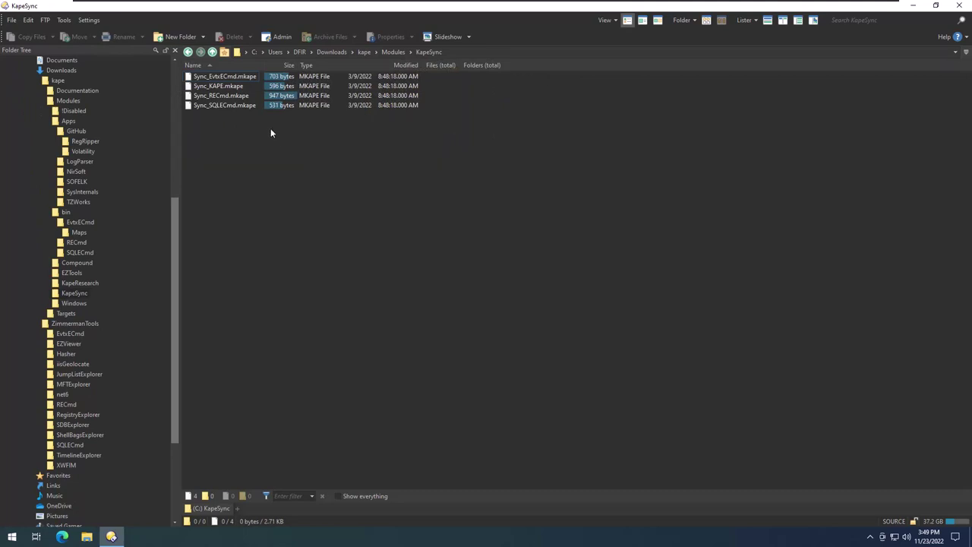
drag(250, 125, 229, 76)
click(219, 77)
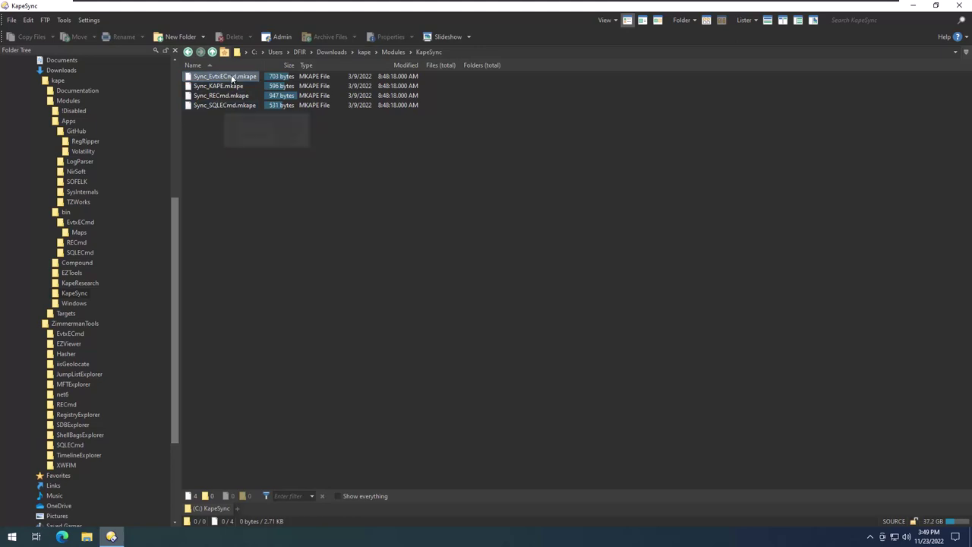
Go back to the Modules folder and examine the module and compound module guide and template files.
click(212, 52)
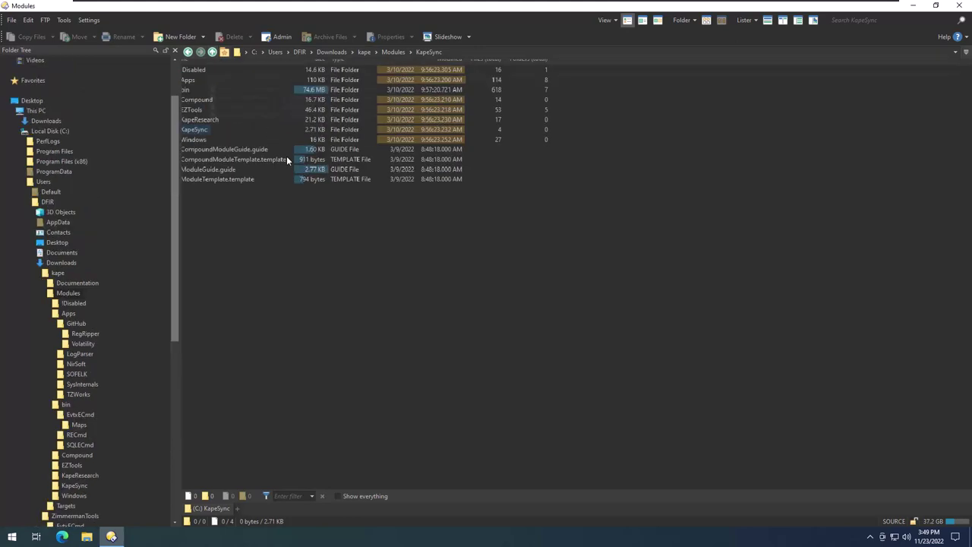
drag(289, 157, 232, 186)
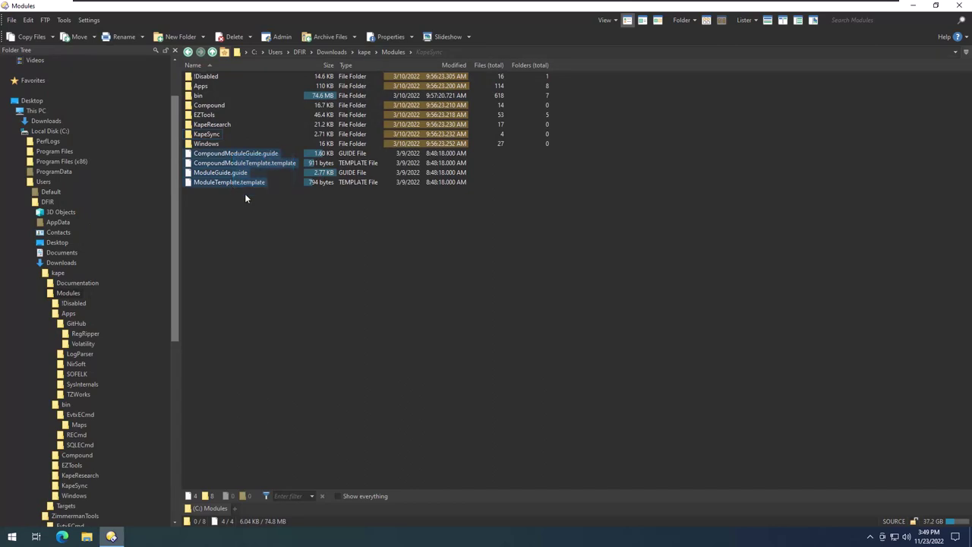
click(244, 194)
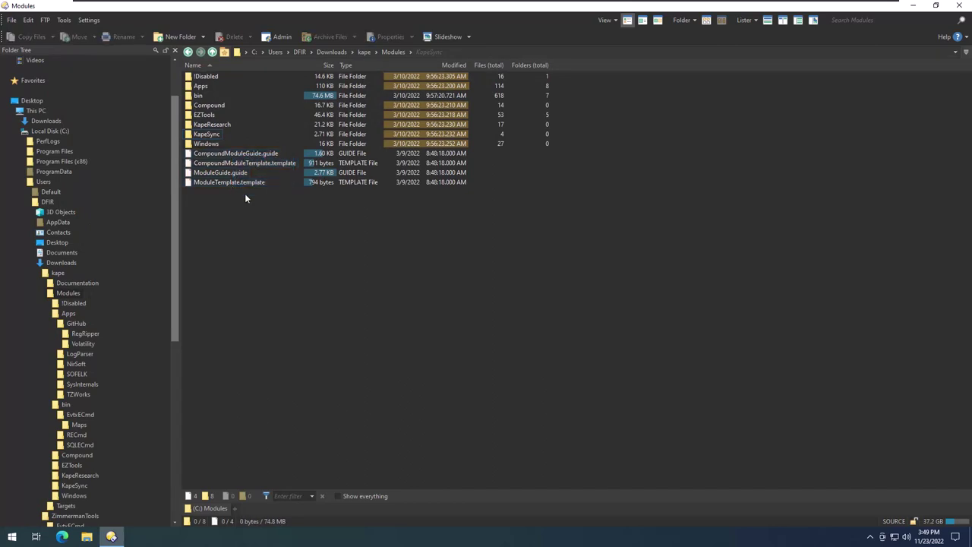
Launch gkape from the kape folder and set its skin to Office 2019 Black.
click(213, 55)
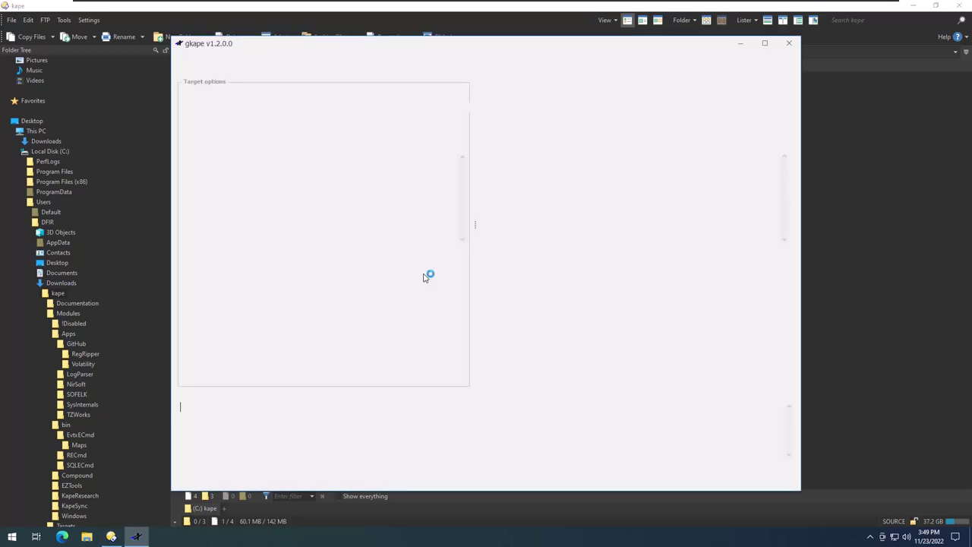
click(180, 57)
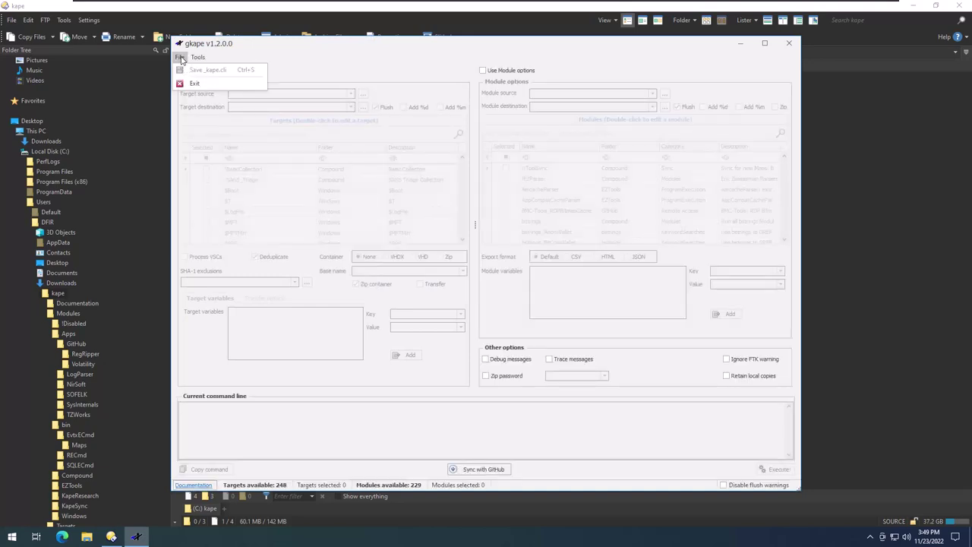
click(180, 57)
click(197, 57)
mouse_move(204, 69)
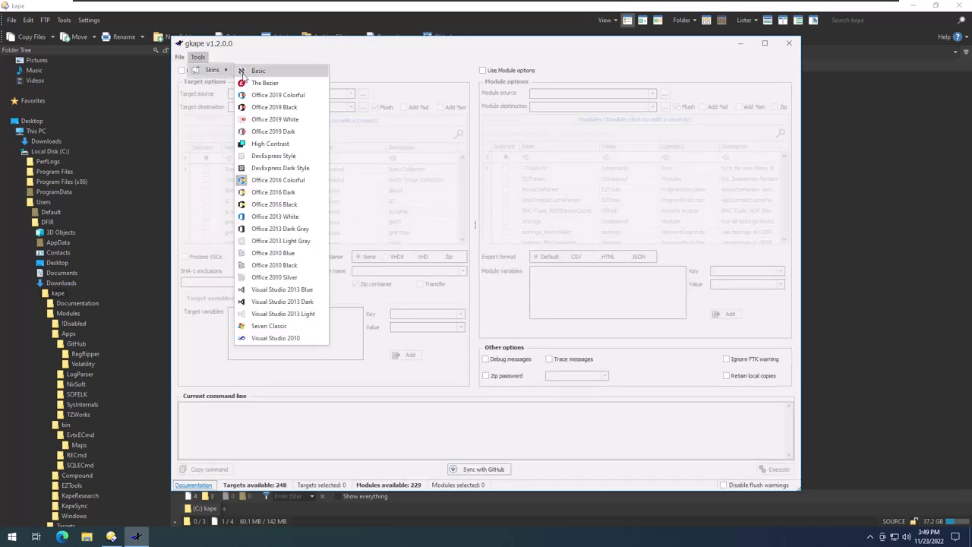
click(270, 102)
drag(286, 49, 311, 55)
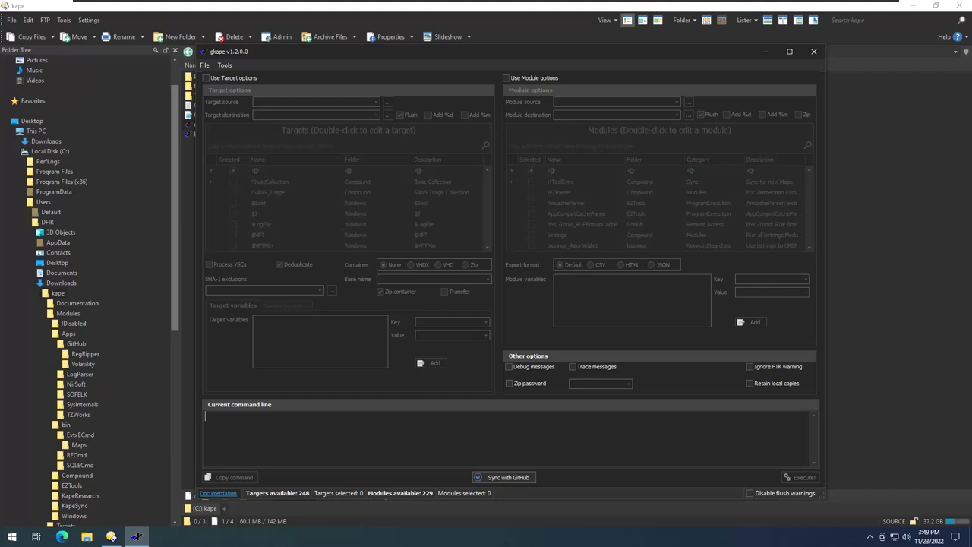
Enable the target options with C:\ as the target source and C:\temp\targetsonly as the target destination.
click(252, 79)
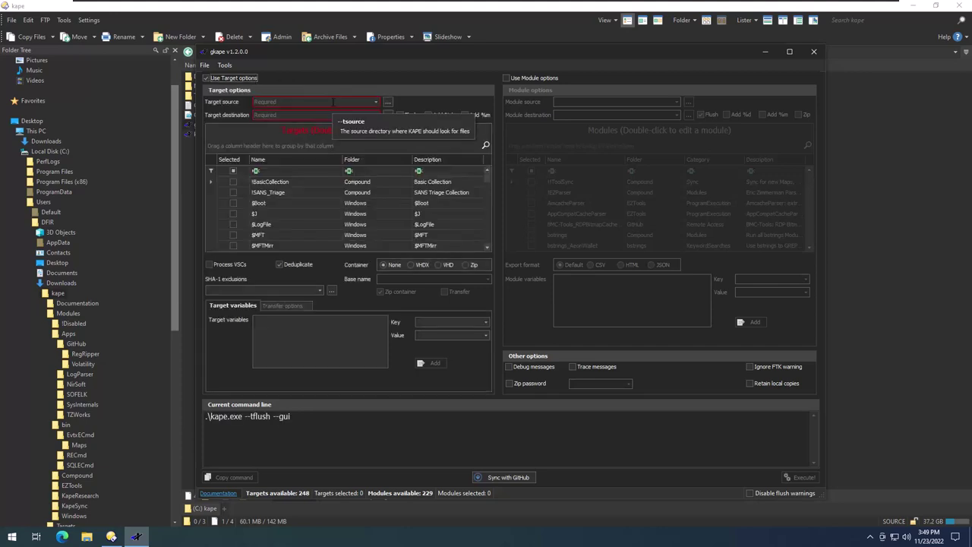
click(334, 101)
text(C:\)
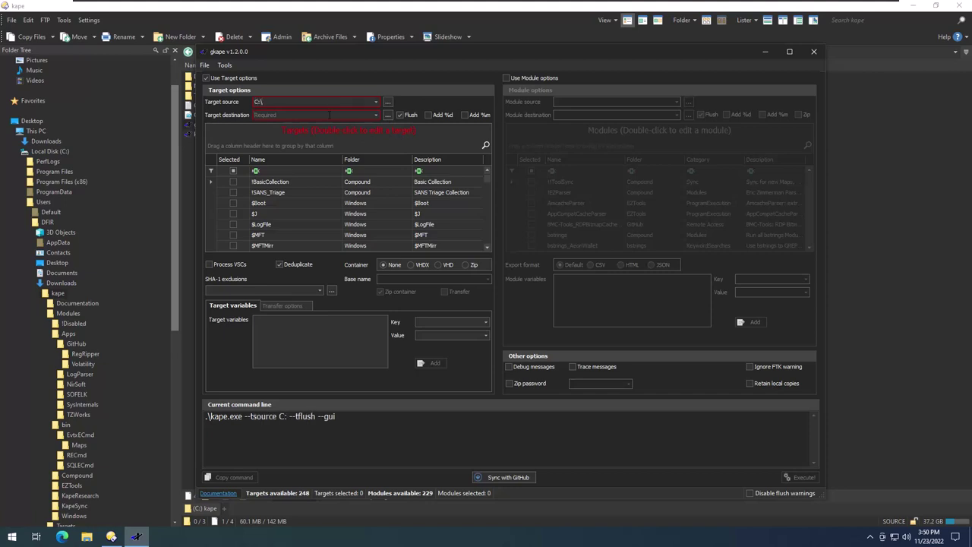
click(328, 115)
text(C:	emp)
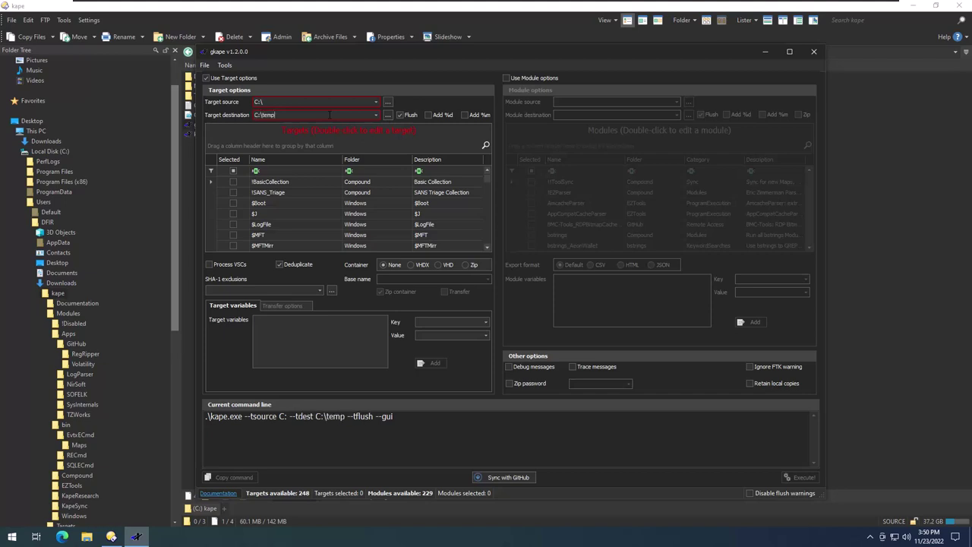
text(	argetsonly)
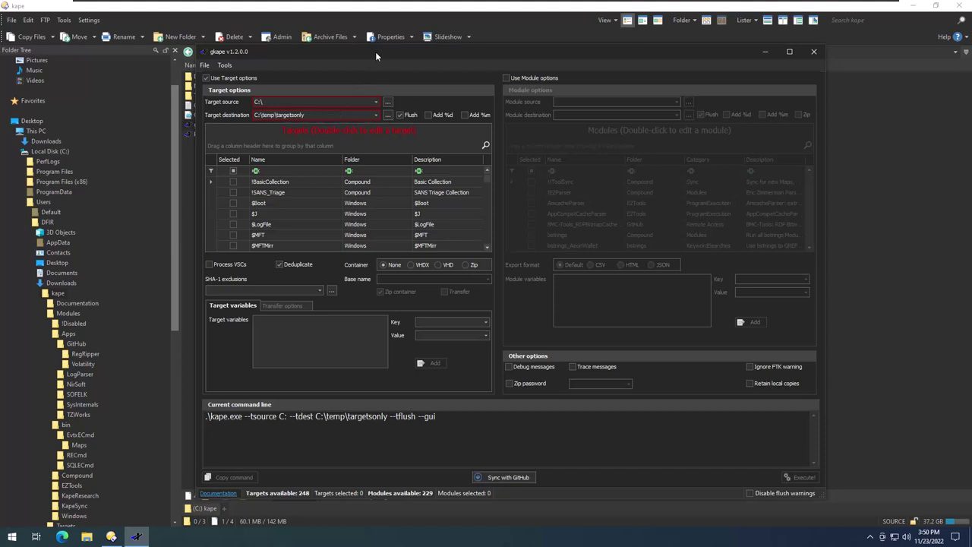
Filter the target names by "kape" and select the KapeTriage compound target.
click(297, 169)
text(kape)
click(234, 181)
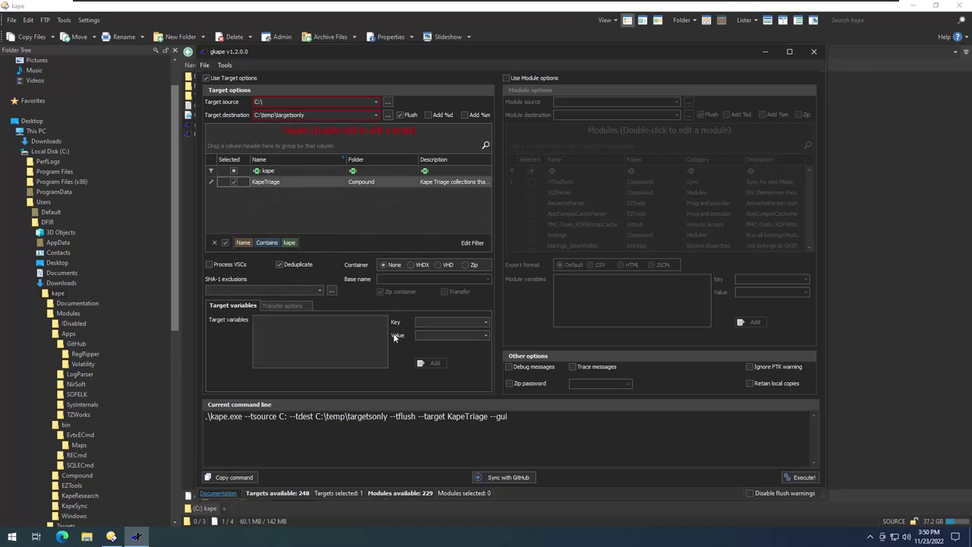
Open the KapeTriage target definition and examine its entries from Antivirus through LNKFilesAndJumpLists.
double_click(278, 182)
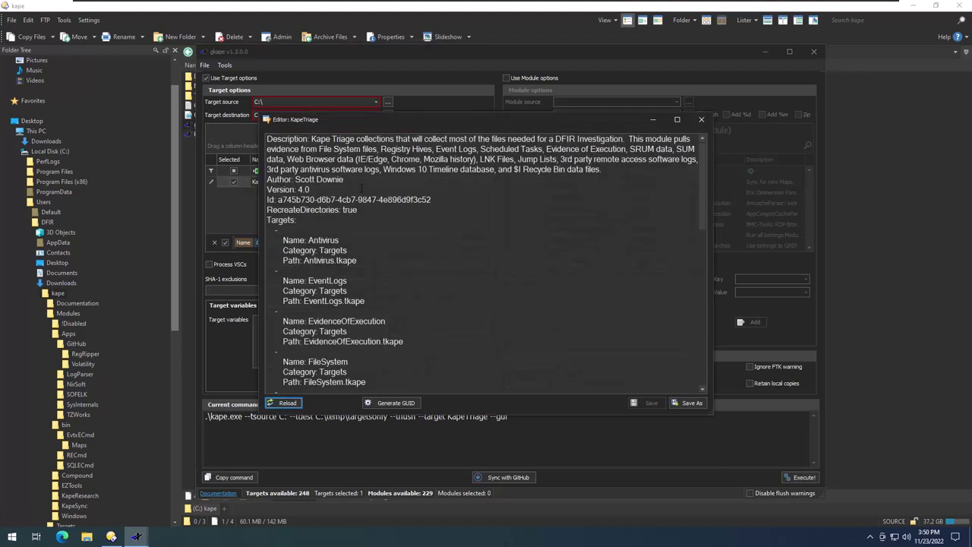
scroll(323, 241, down, 2)
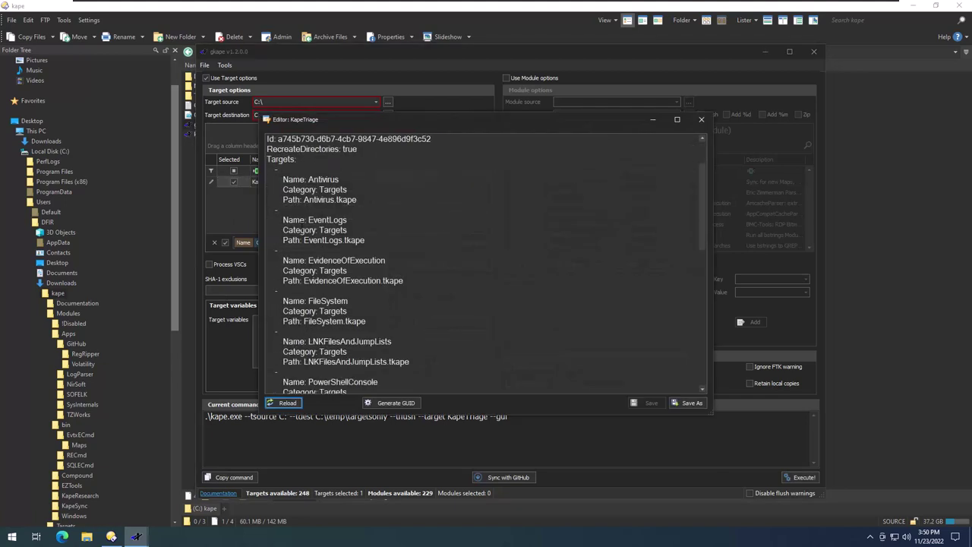
drag(267, 175, 357, 201)
click(347, 200)
scroll(332, 217, down, 1)
drag(267, 185, 366, 211)
click(357, 221)
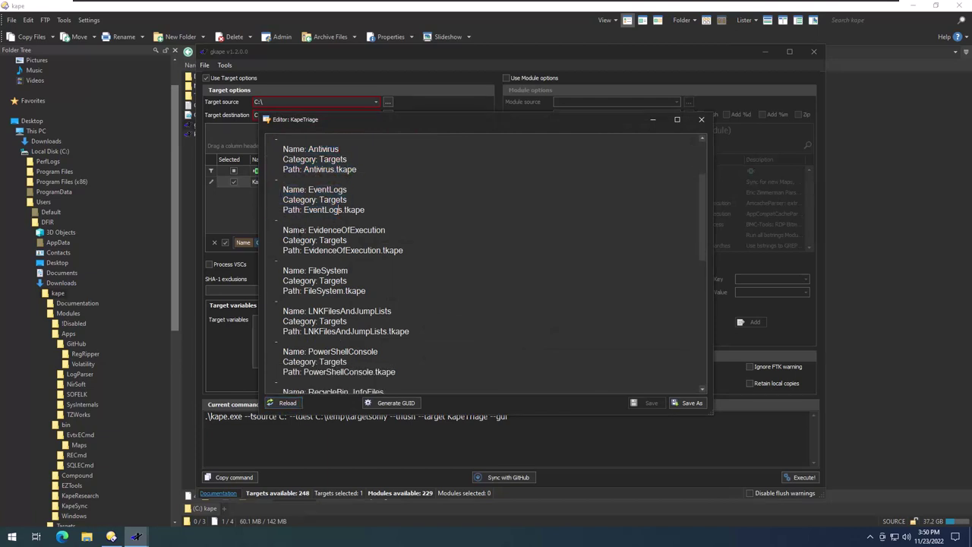
drag(285, 229, 344, 291)
click(315, 271)
scroll(344, 291, down, 2)
drag(286, 250, 388, 271)
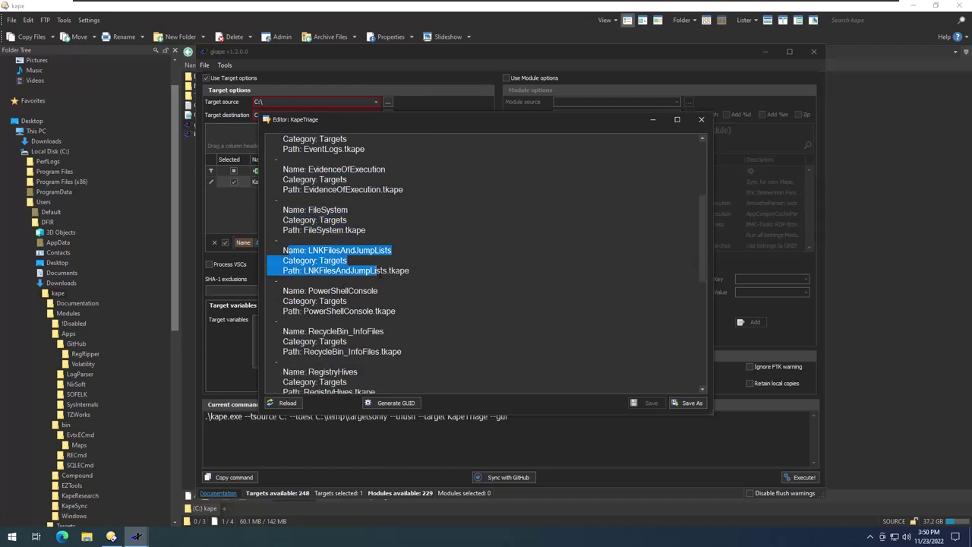
Examine the remaining KapeTriage entries from PowerShellConsole through WindowsTimeline and close the definition.
scroll(389, 270, down, 3)
drag(285, 199, 387, 220)
drag(302, 240, 373, 261)
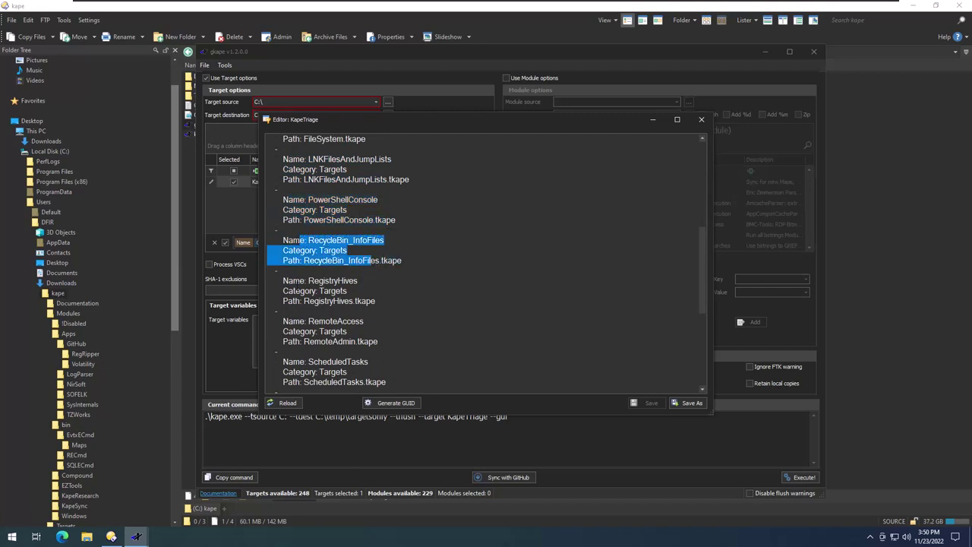
drag(293, 281, 327, 301)
scroll(327, 300, down, 2)
drag(291, 261, 372, 282)
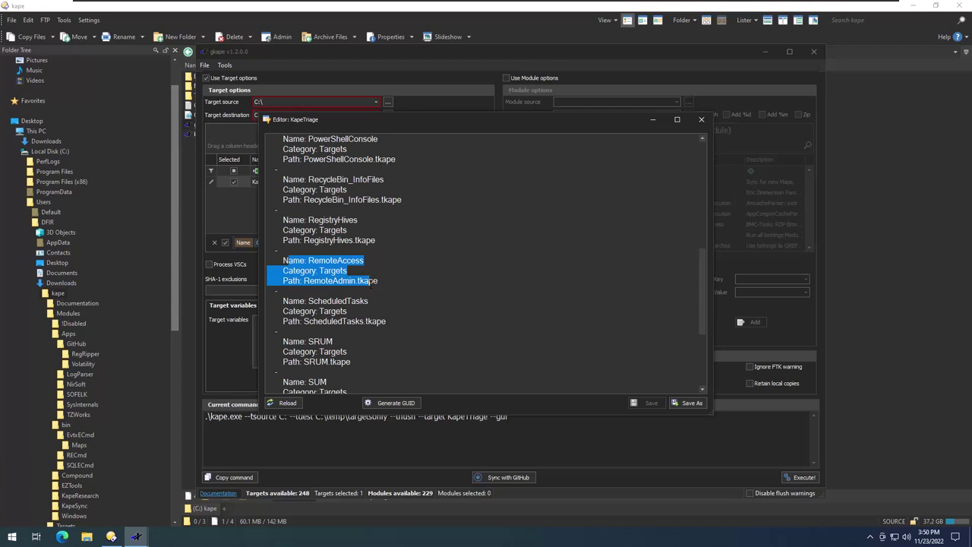
drag(278, 300, 346, 321)
scroll(352, 323, down, 2)
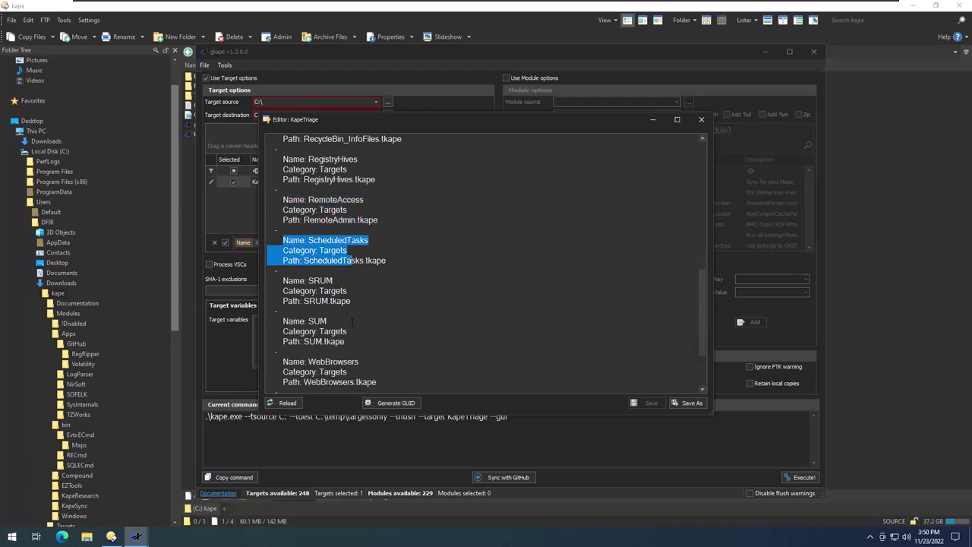
drag(271, 278, 334, 341)
scroll(334, 341, down, 3)
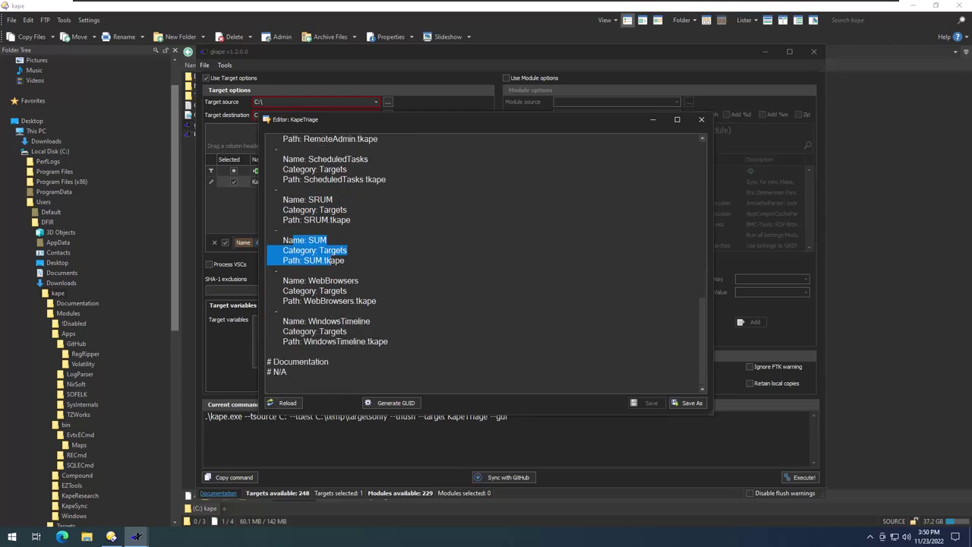
drag(293, 280, 343, 301)
drag(295, 322, 358, 342)
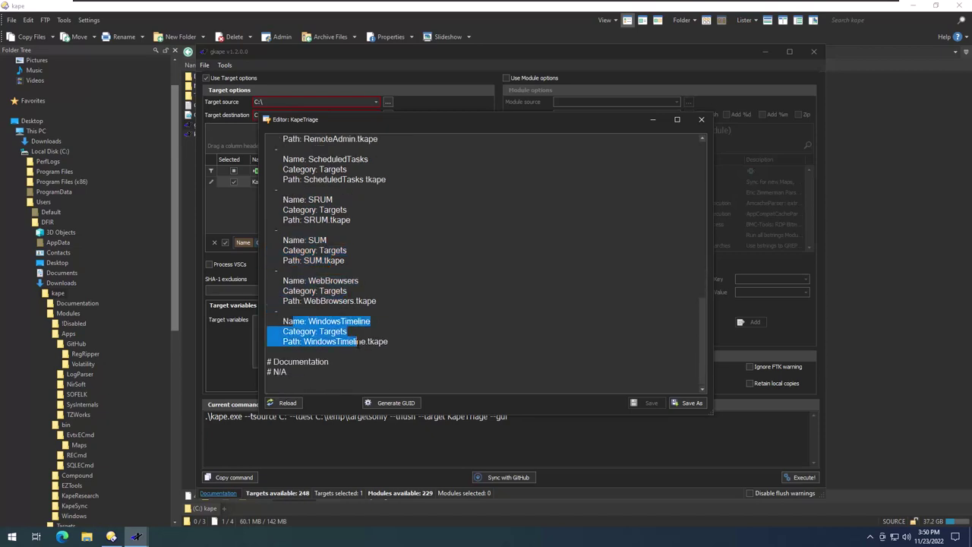
click(357, 342)
scroll(356, 342, up, 10)
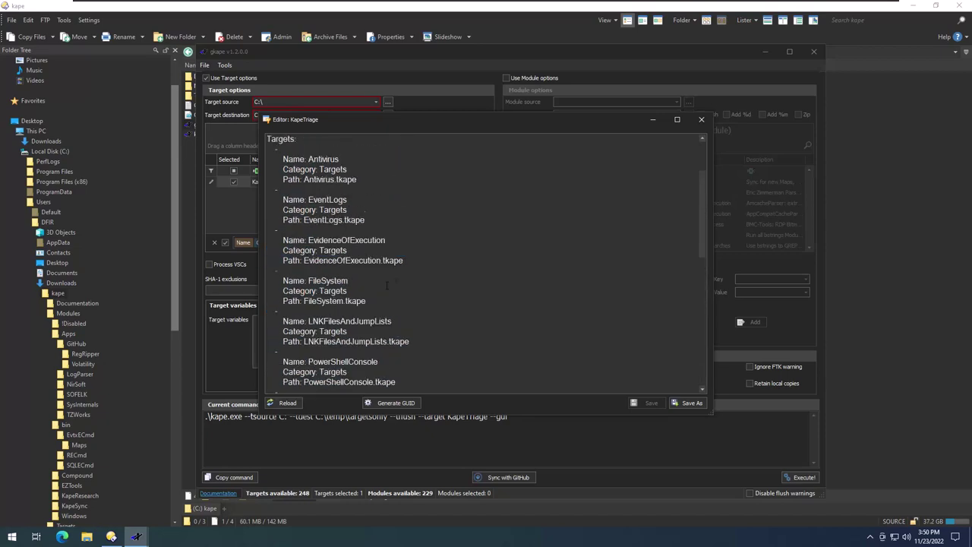
click(702, 120)
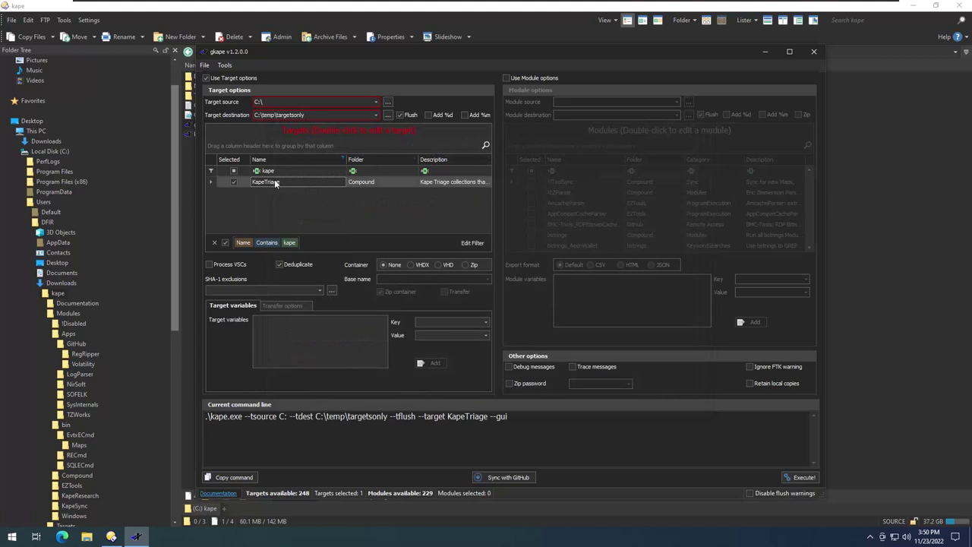
Enable debug messages and review how the option changes the generated KAPE command line.
click(523, 368)
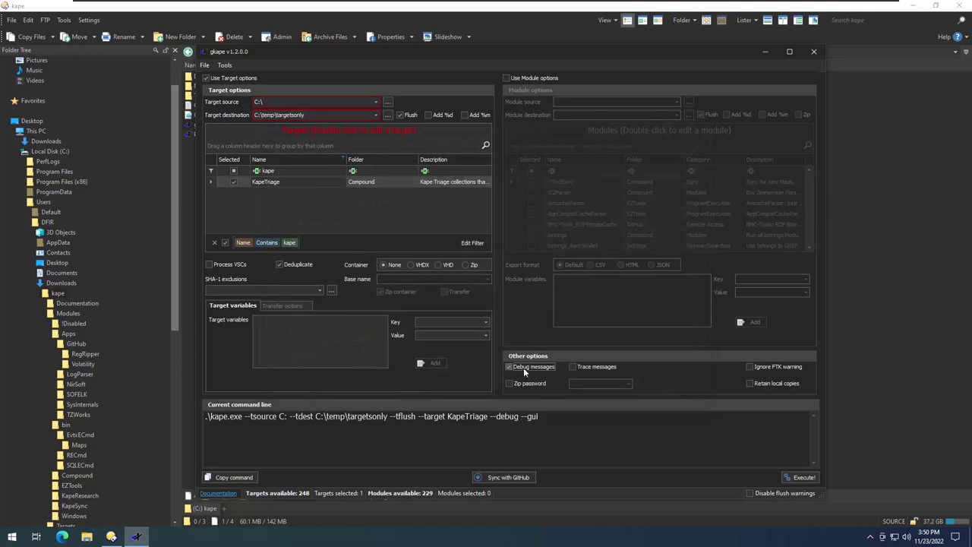
click(523, 367)
click(523, 368)
click(524, 367)
click(523, 367)
drag(274, 416, 501, 416)
click(497, 416)
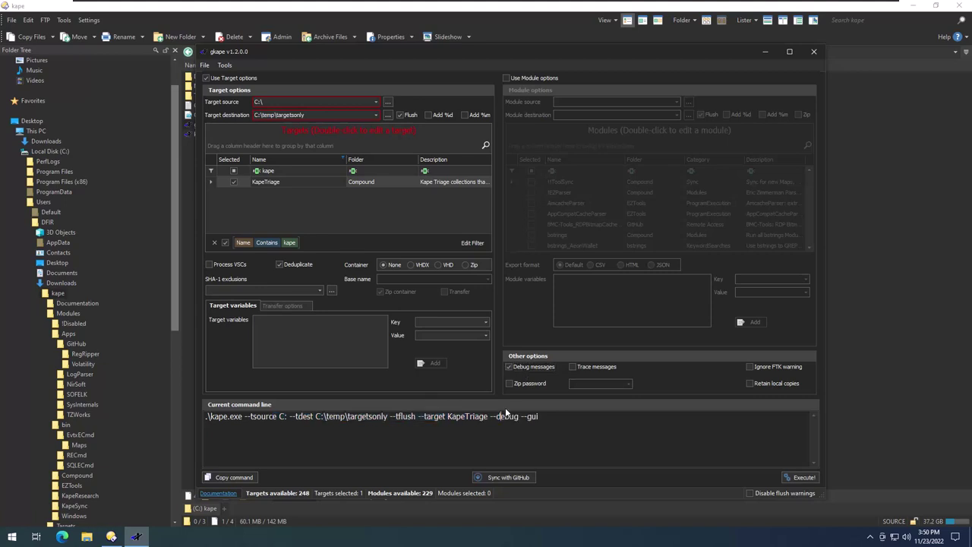
click(521, 370)
click(521, 369)
drag(541, 416, 203, 416)
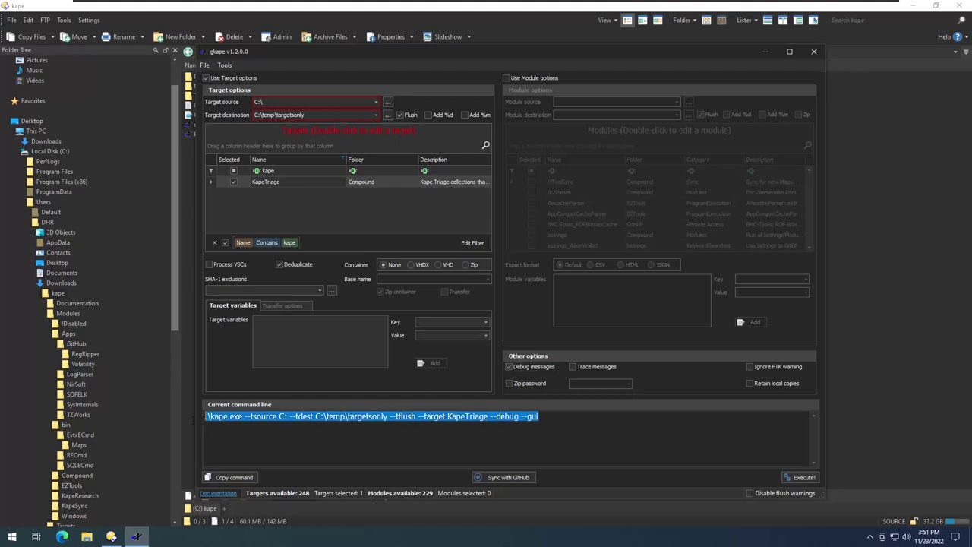
click(388, 416)
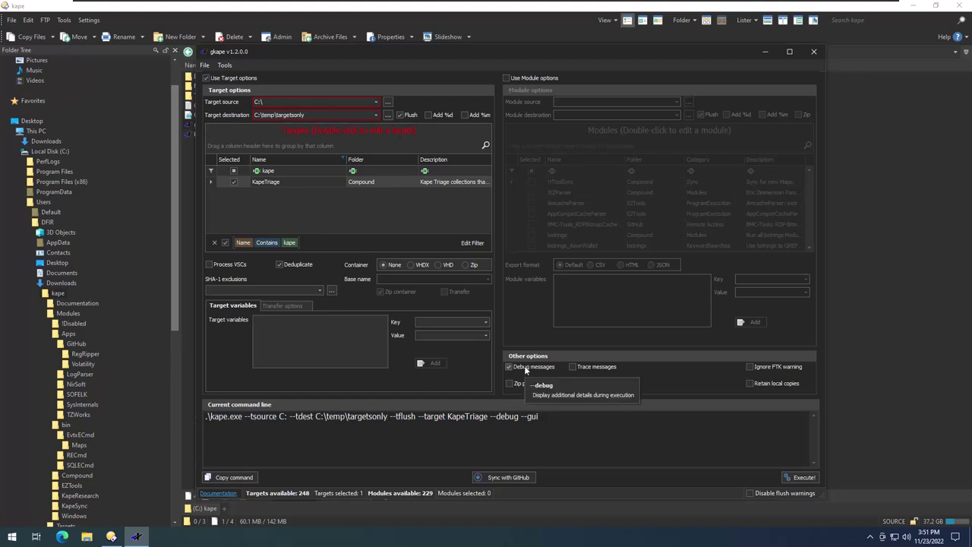
Execute the KapeTriage collection and check the number of copied files in the console output.
click(796, 478)
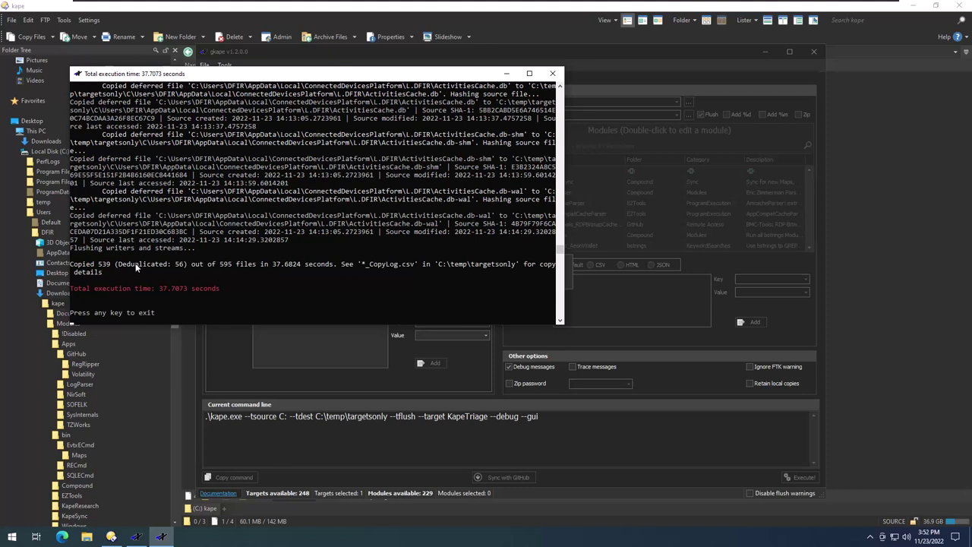
double_click(99, 263)
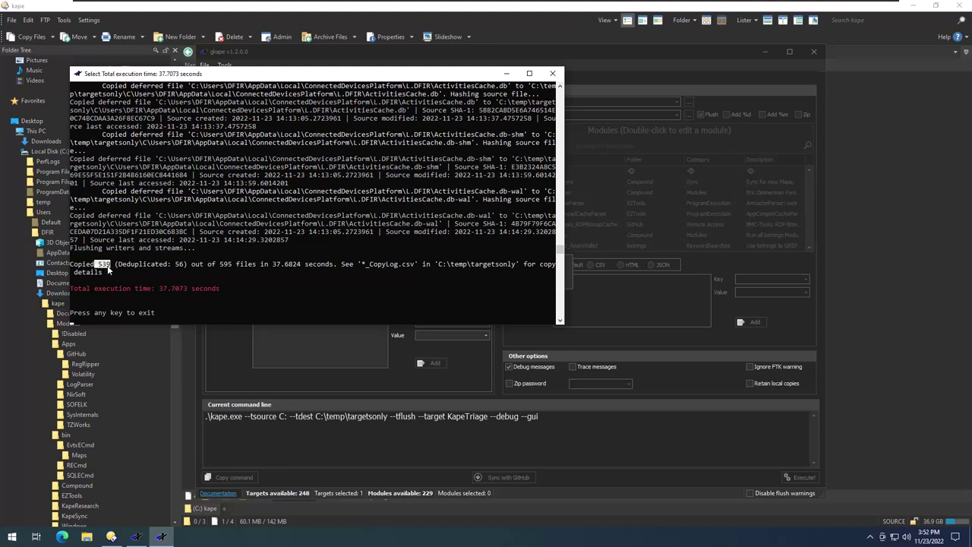
Check the total file count, deduplicated count and run time in the console output, and close the console.
click(223, 265)
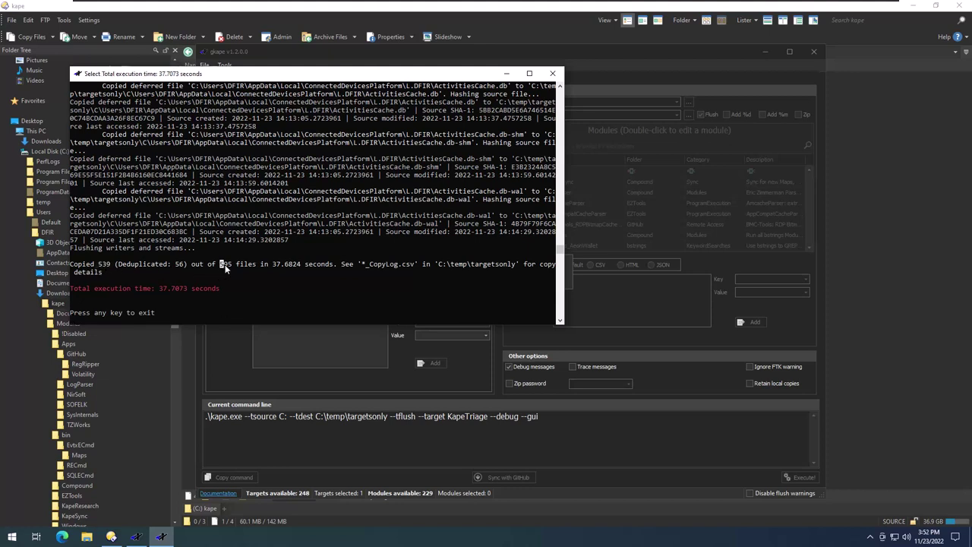
double_click(179, 264)
drag(272, 263, 298, 268)
click(302, 257)
click(553, 75)
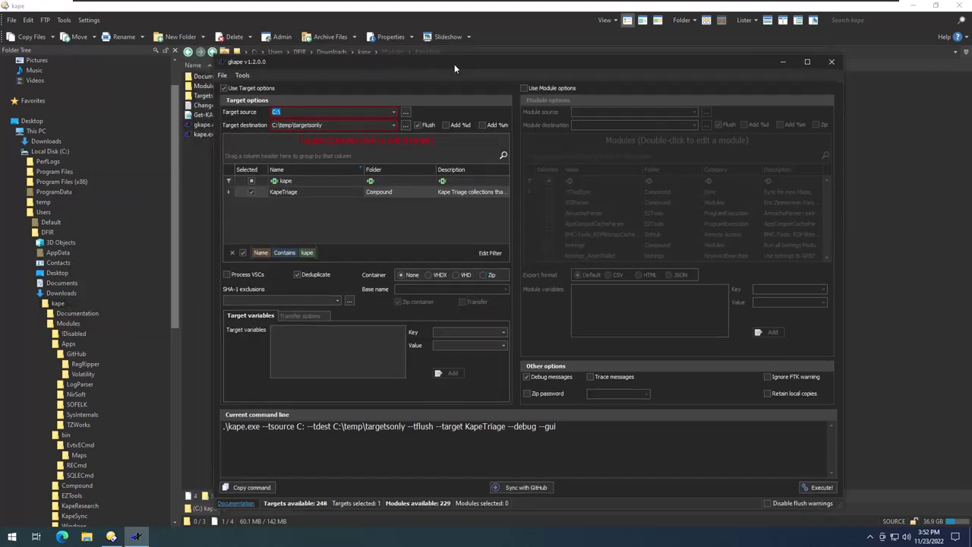
Open the C:\temp\targetsonly output folder in a new file manager tab.
click(196, 268)
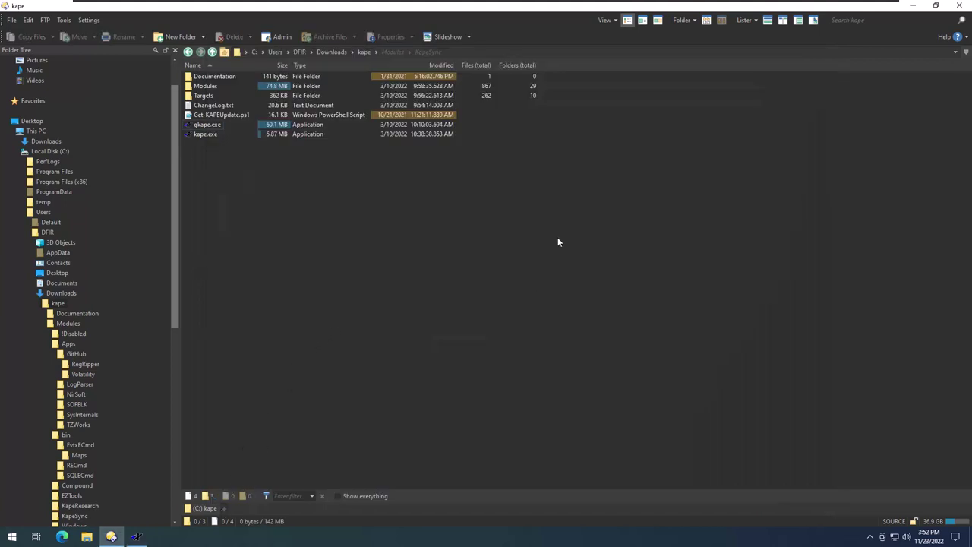
click(223, 509)
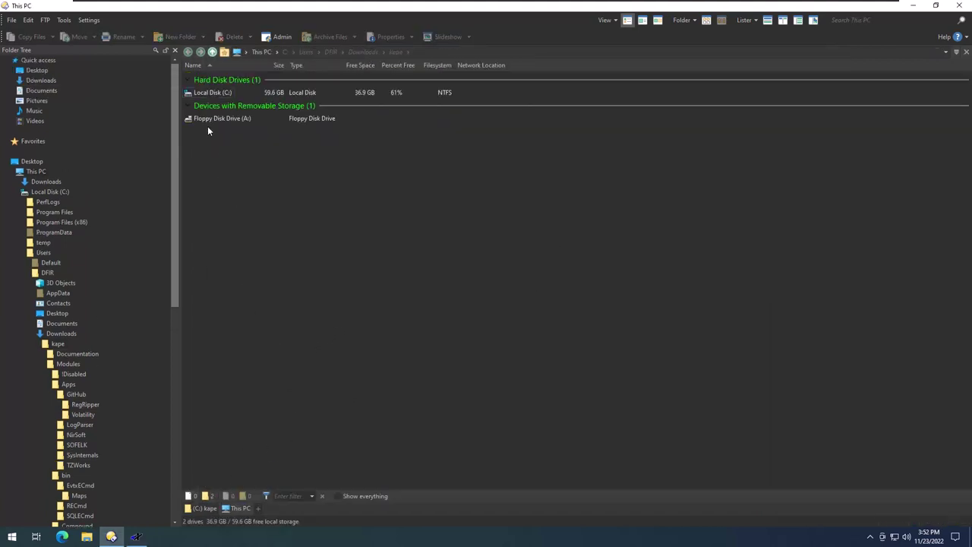
double_click(207, 92)
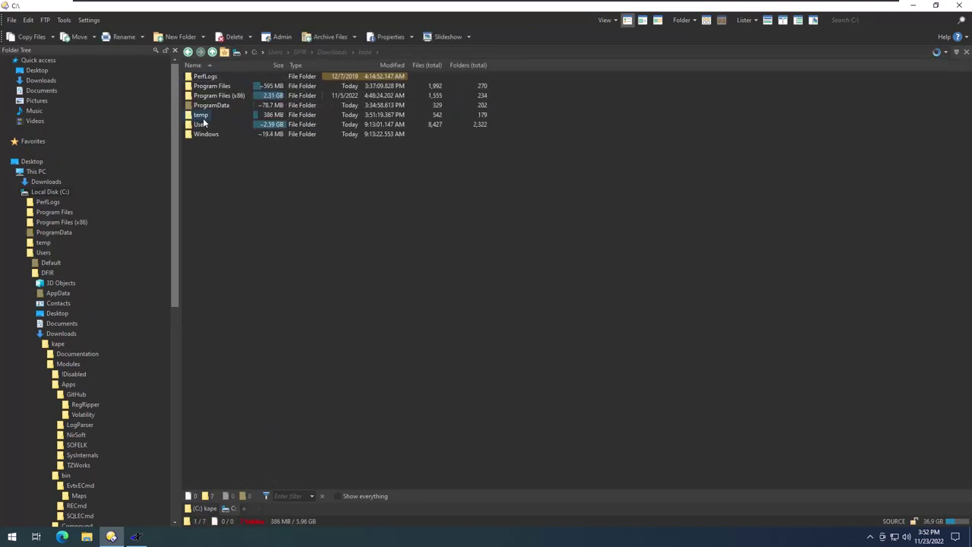
double_click(203, 115)
double_click(205, 76)
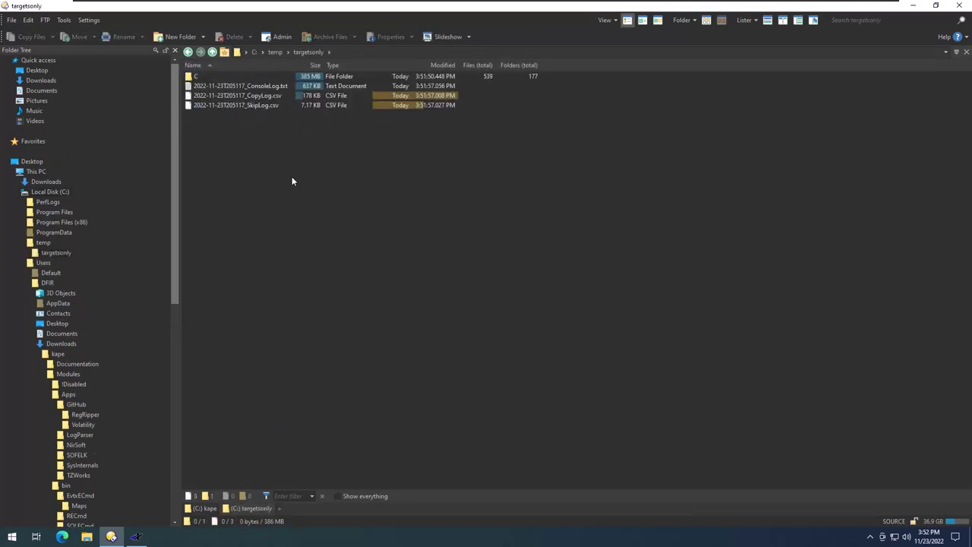
Examine the SkipLog, CopyLog and ConsoleLog files listed in the targetsonly folder.
click(258, 106)
click(260, 120)
drag(258, 106, 258, 109)
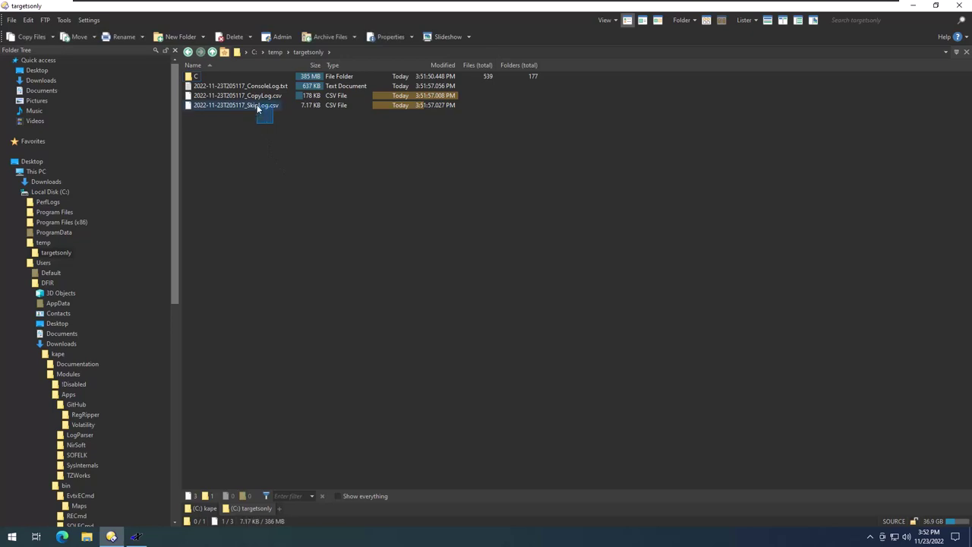
drag(257, 109, 262, 112)
click(263, 97)
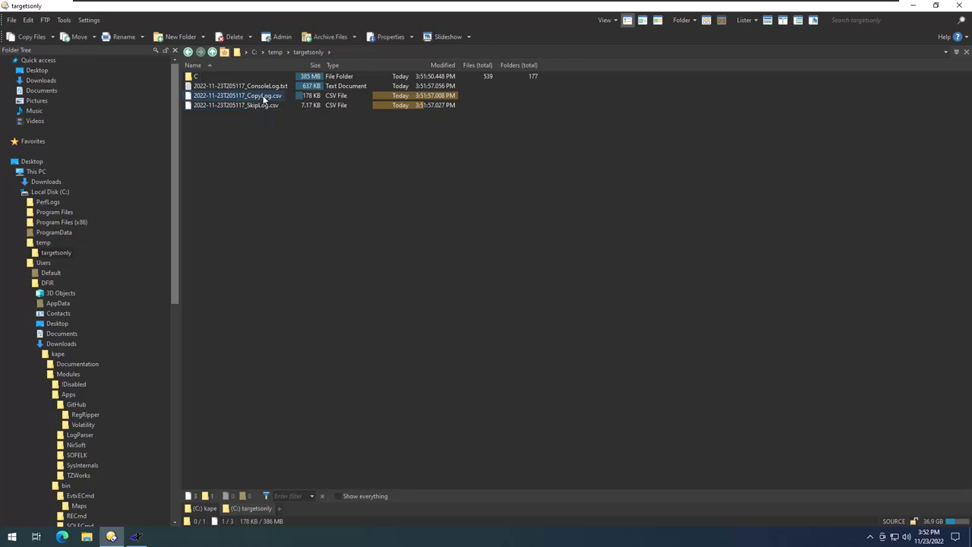
click(275, 88)
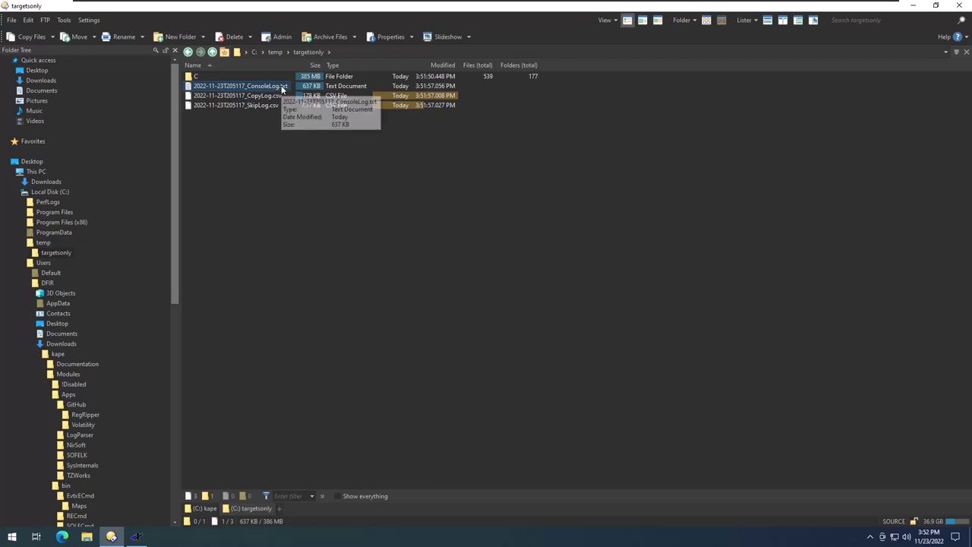
Open the collected C folder and list all its nested files and folders in a flat view.
click(196, 79)
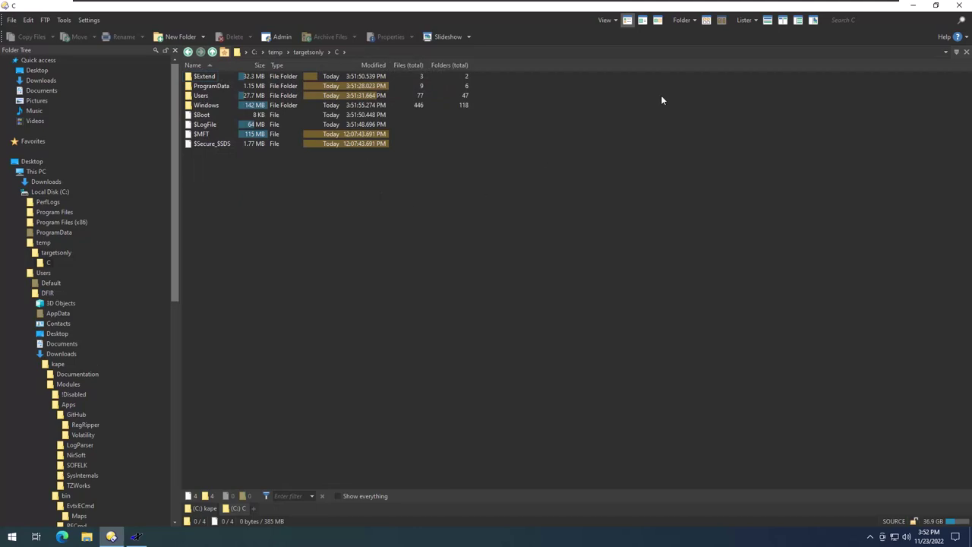
click(704, 20)
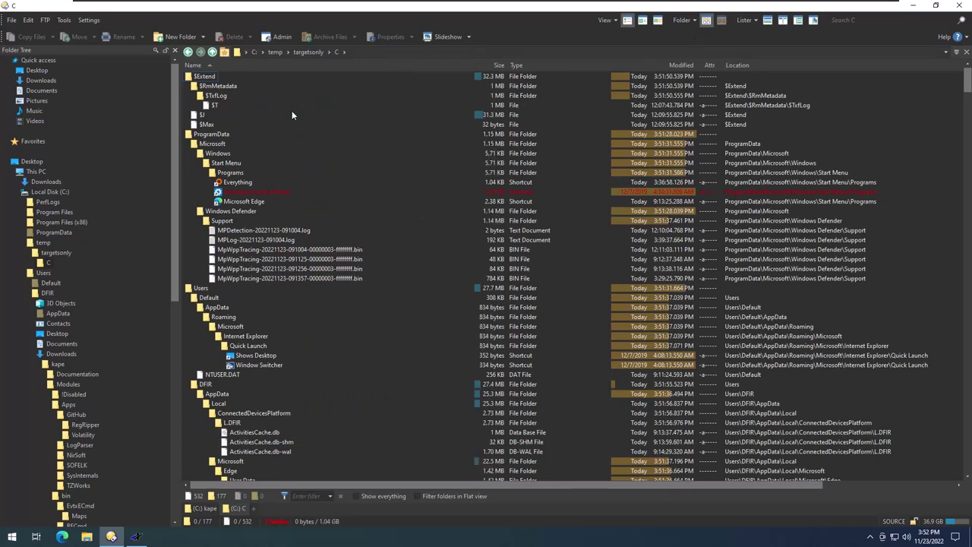
scroll(402, 143, down, 2)
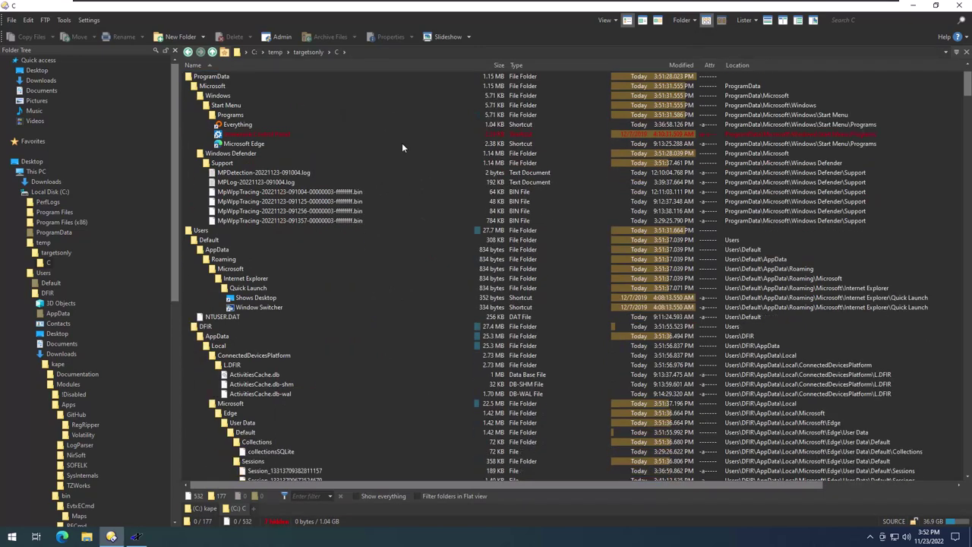
scroll(401, 143, down, 4)
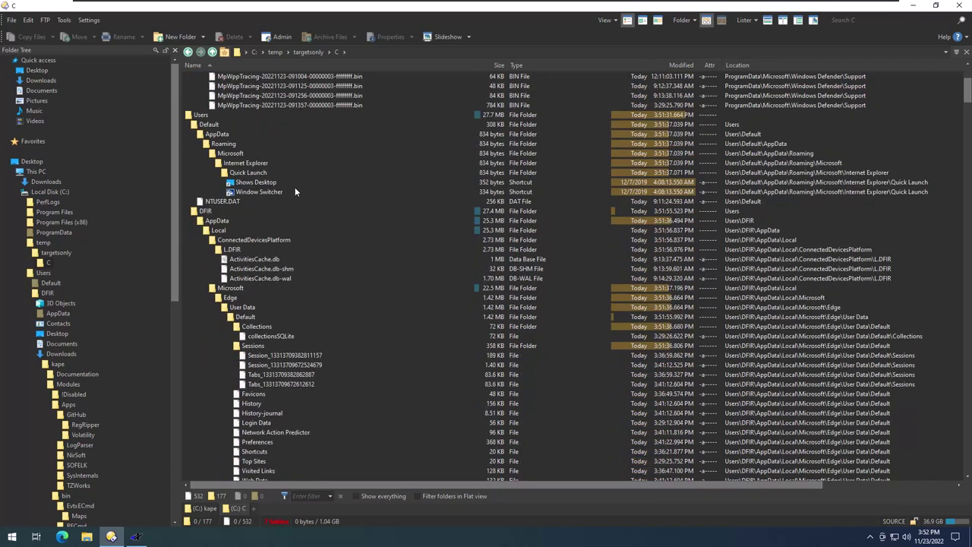
Examine the Default user's NTUSER.DAT and the DFIR profile's ActivitiesCache database files.
click(232, 202)
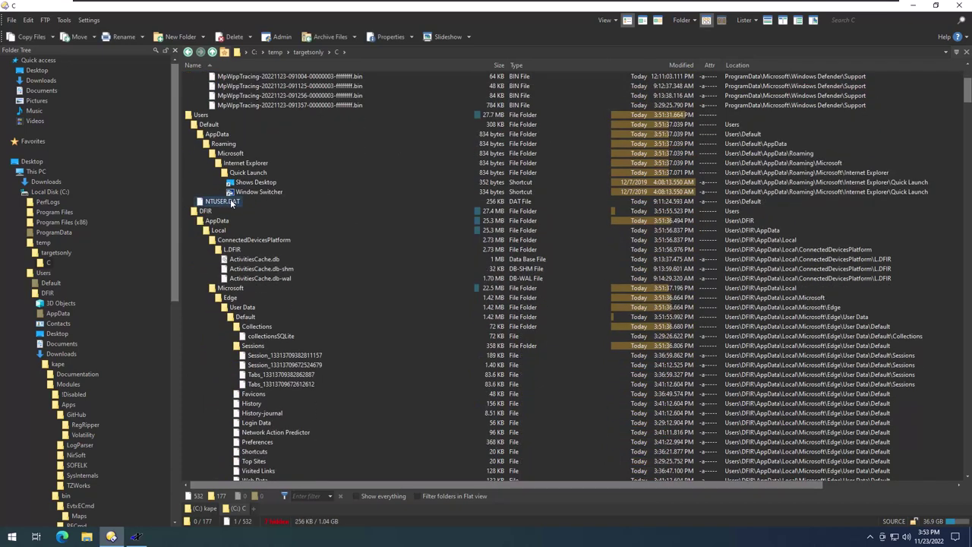
click(208, 123)
click(220, 200)
scroll(278, 211, down, 3)
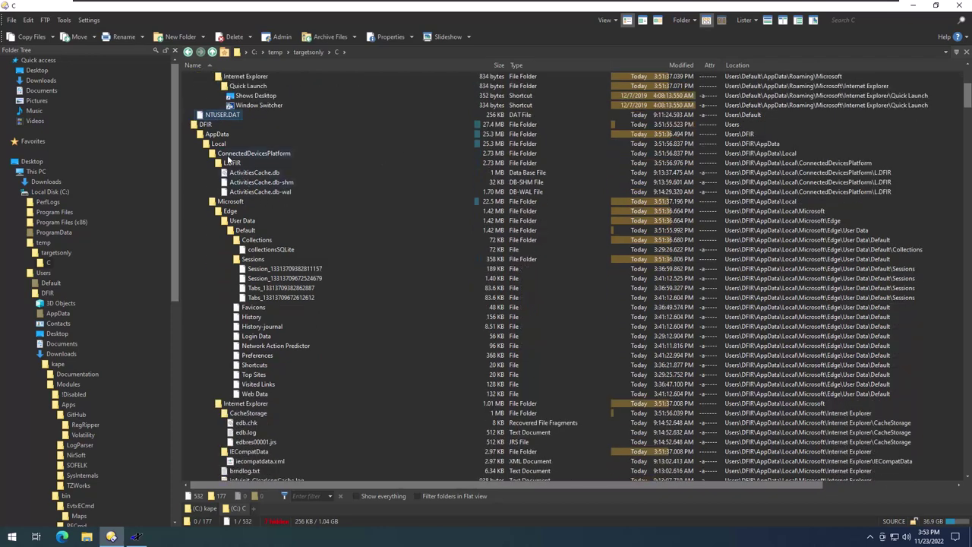
drag(307, 168, 281, 193)
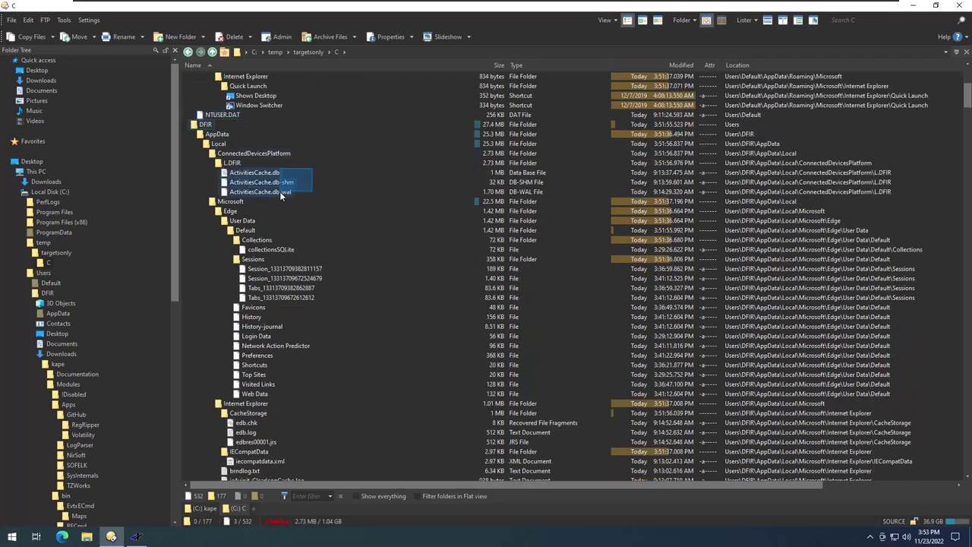
Examine the collected Edge, Internet Explorer and WebCache files and the UsrClass.dat hive with its logs.
scroll(337, 214, down, 4)
drag(374, 169, 418, 239)
drag(791, 138, 862, 272)
scroll(426, 199, down, 7)
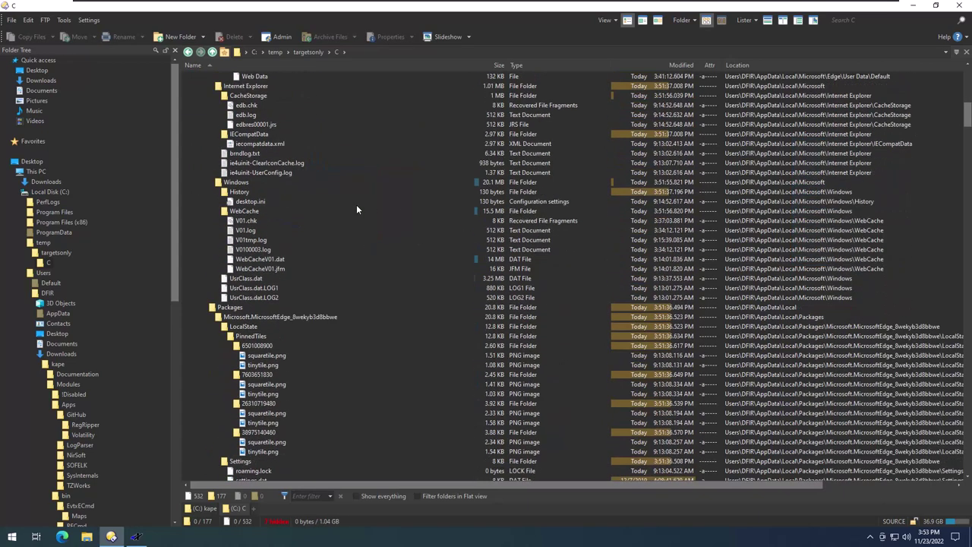
drag(860, 104, 365, 249)
drag(289, 275, 224, 304)
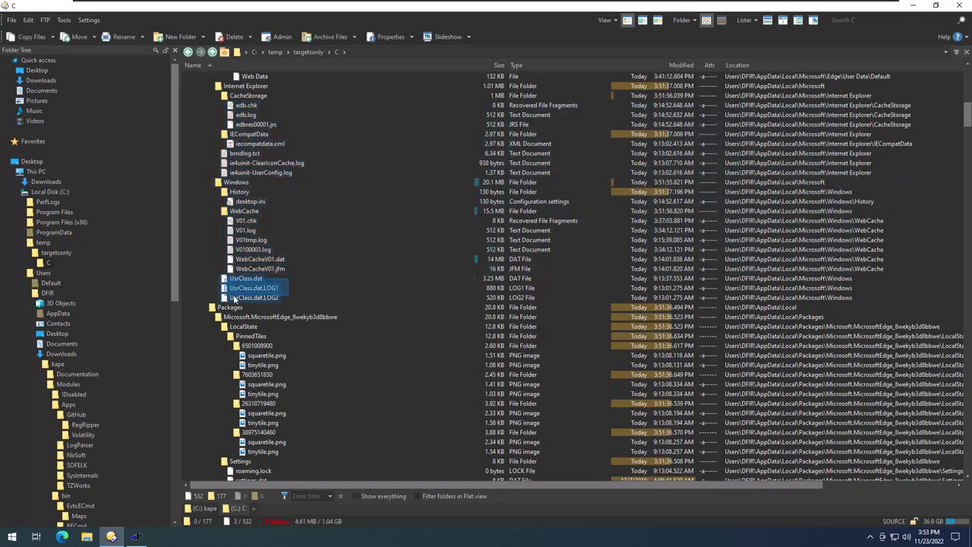
Examine the AutomaticDestinations and CustomDestinations jump list files in the DFIR profile's Recent folder.
scroll(347, 280, down, 4)
scroll(348, 285, down, 10)
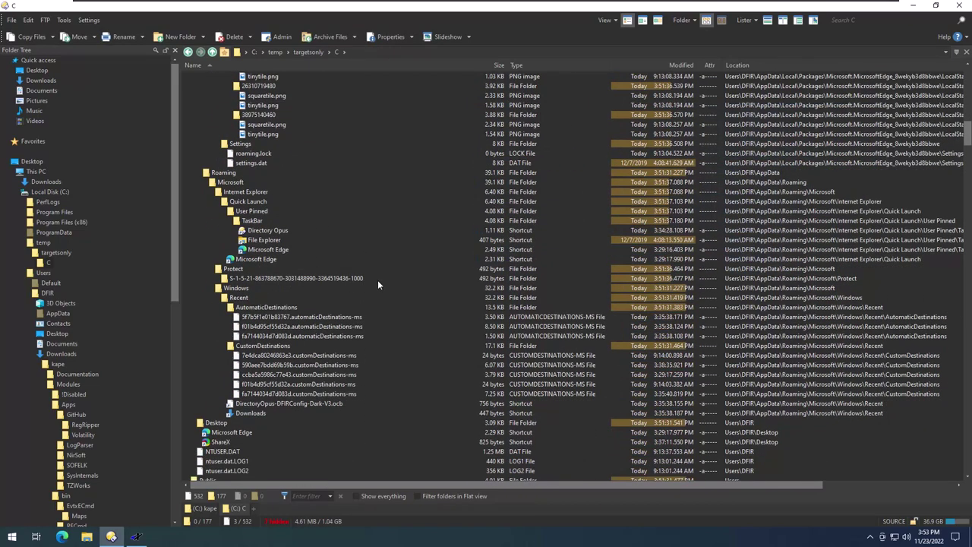
drag(387, 218, 341, 252)
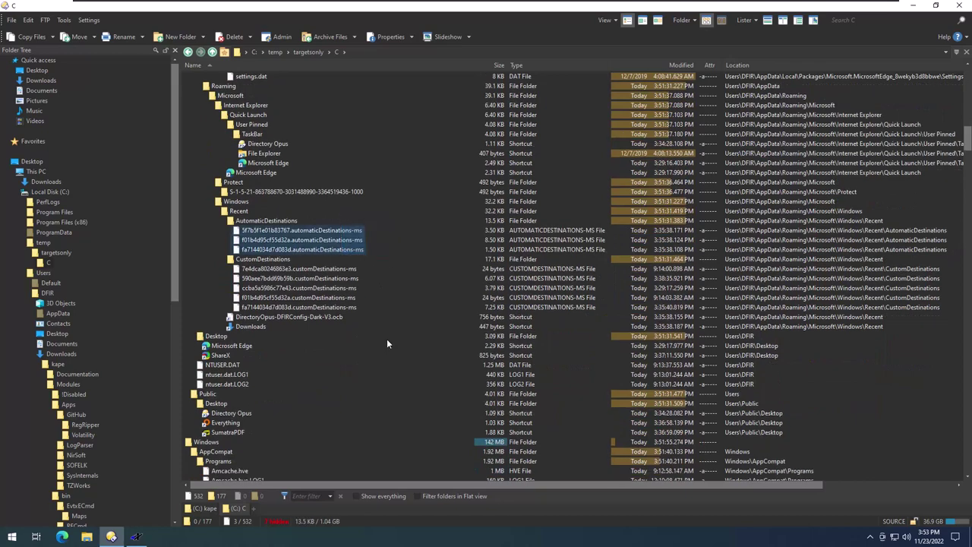
drag(386, 338, 340, 266)
drag(383, 321, 413, 311)
Examine the DFIR profile's NTUSER.DAT hive and logs and the Public desktop shortcuts.
scroll(413, 311, down, 3)
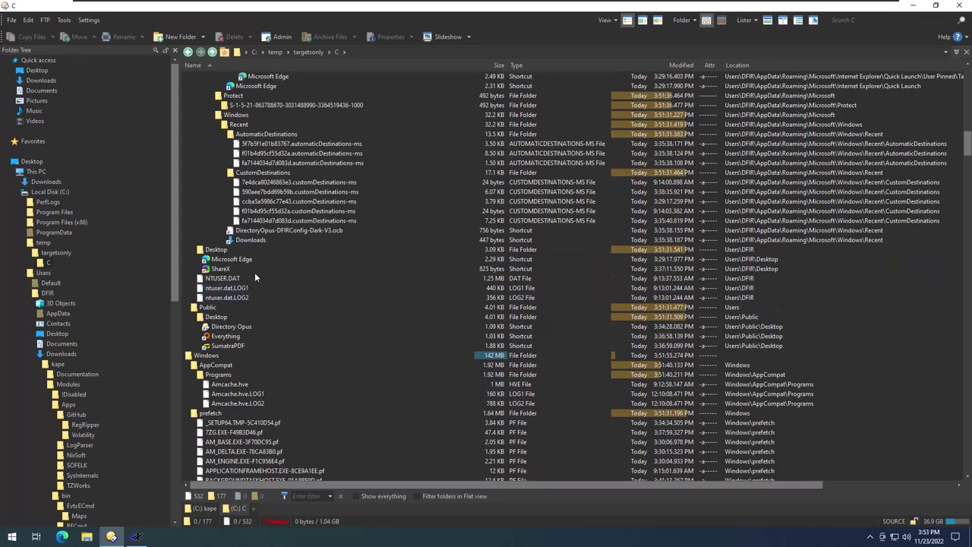
drag(254, 275, 691, 314)
scroll(348, 313, down, 1)
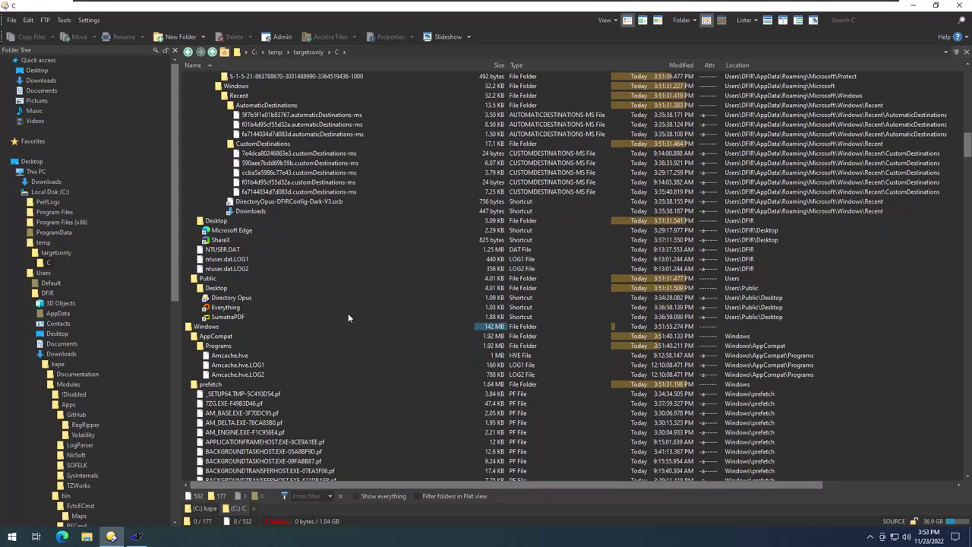
scroll(347, 315, down, 3)
drag(263, 212, 228, 237)
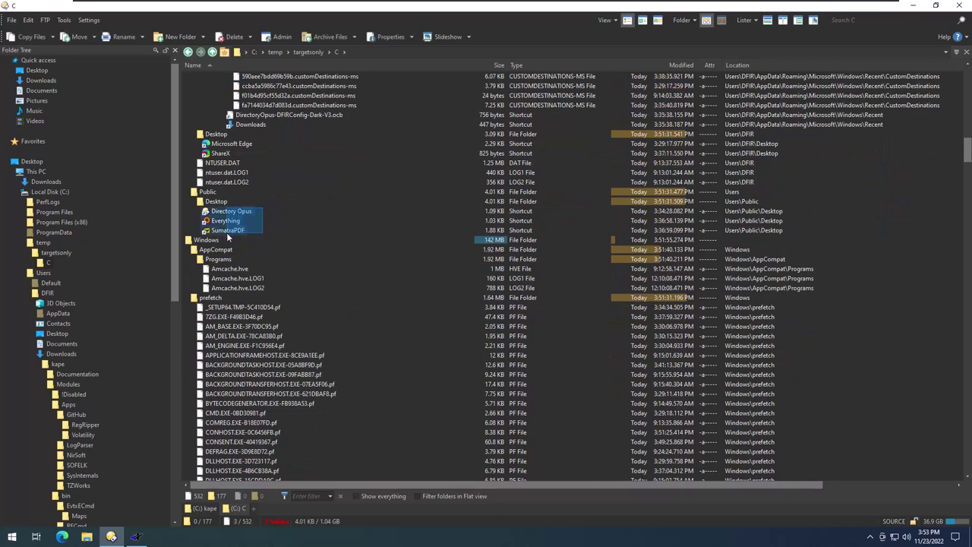
Examine the Amcache.hve files and the prefetch files collected from the Windows folder.
scroll(321, 261, down, 2)
drag(262, 210, 234, 237)
scroll(340, 226, down, 2)
drag(318, 189, 262, 412)
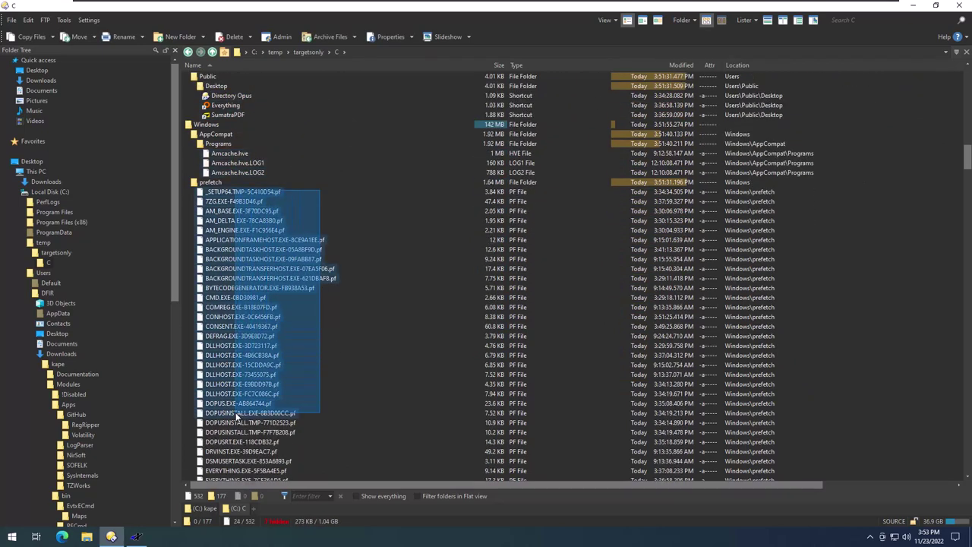
Examine the NTUSER.DAT hives collected for the LocalService and NetworkService profiles.
scroll(383, 293, down, 20)
scroll(383, 288, down, 20)
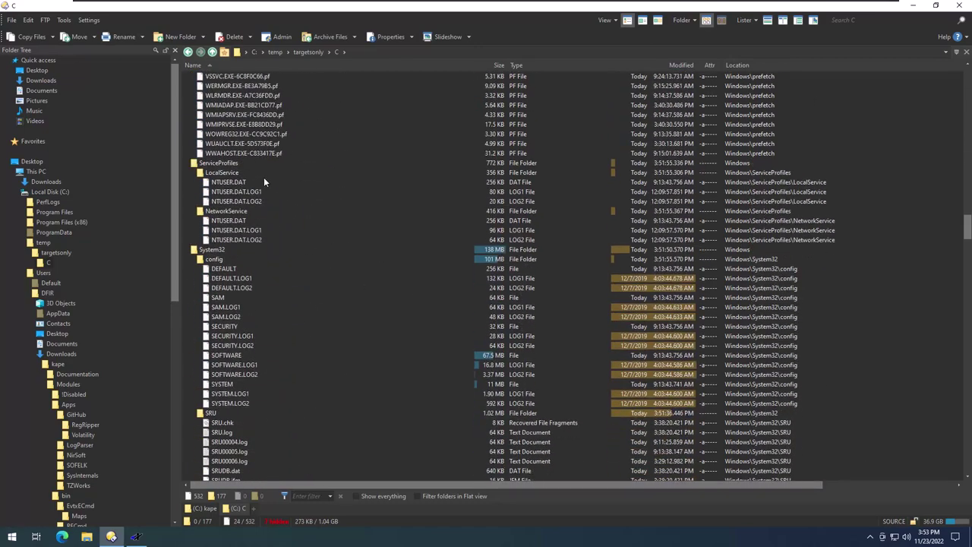
drag(263, 181, 232, 205)
click(222, 174)
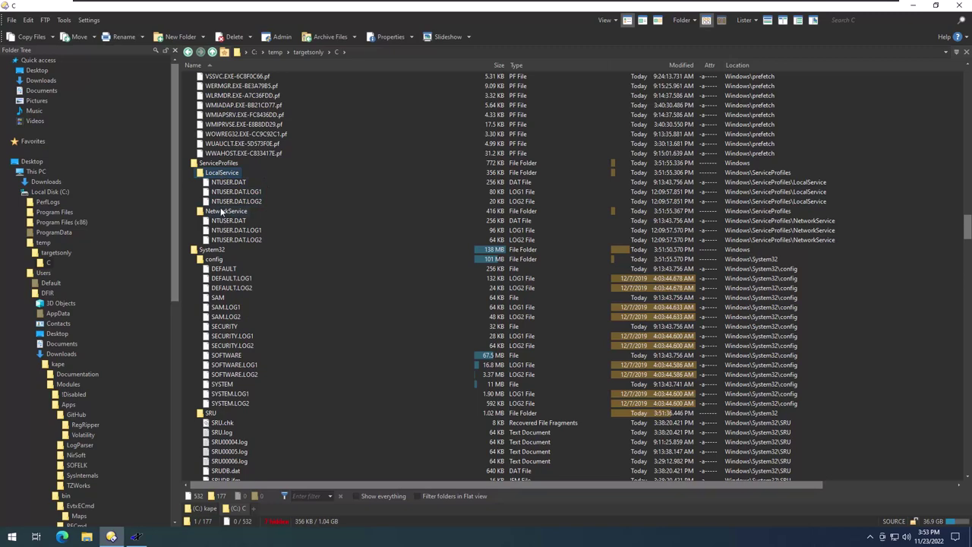
Examine the registry hives in System32\config and the SRU database files.
scroll(291, 274, down, 3)
drag(268, 176, 236, 305)
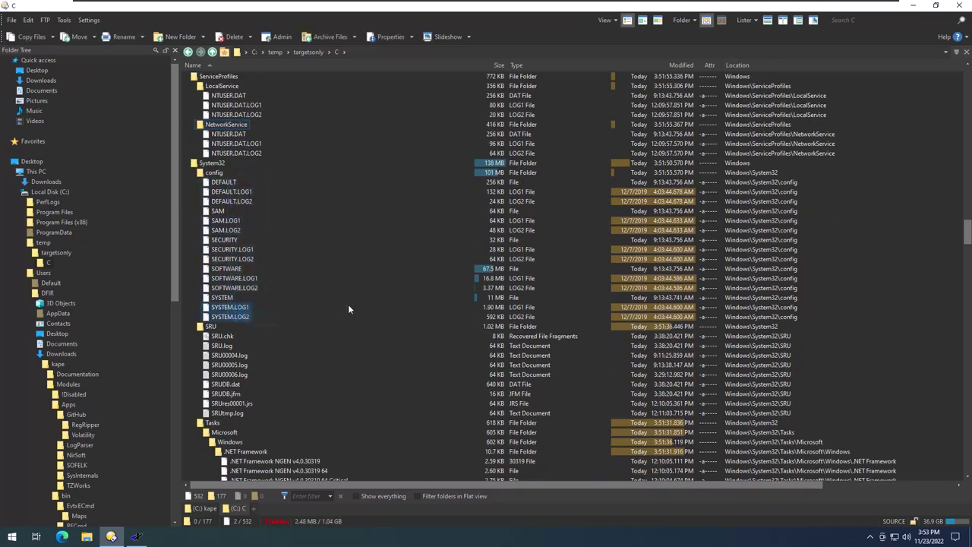
scroll(348, 304, down, 4)
drag(277, 240, 304, 299)
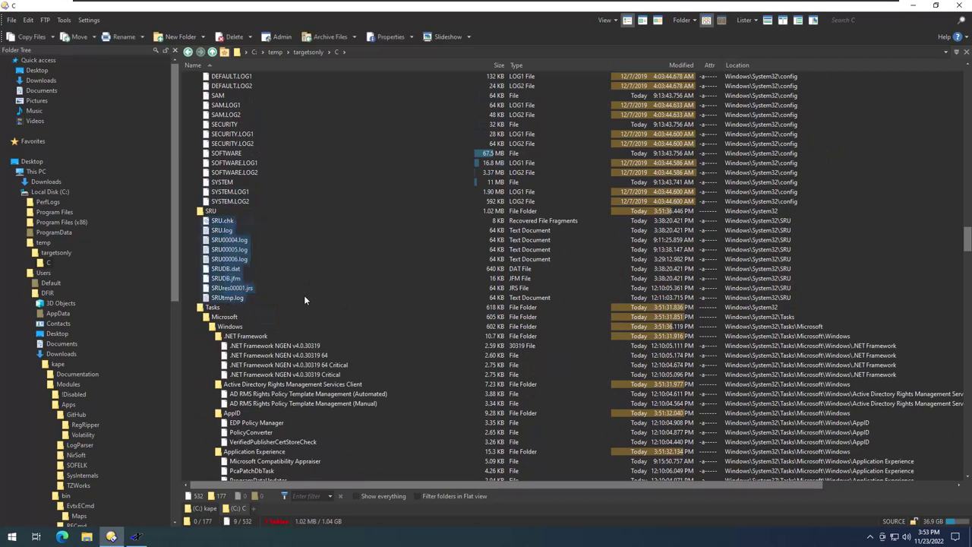
Review the scheduled task files under System32\Tasks and their locations, continuing to the start of the winevt logs.
scroll(338, 285, down, 5)
scroll(358, 285, down, 1)
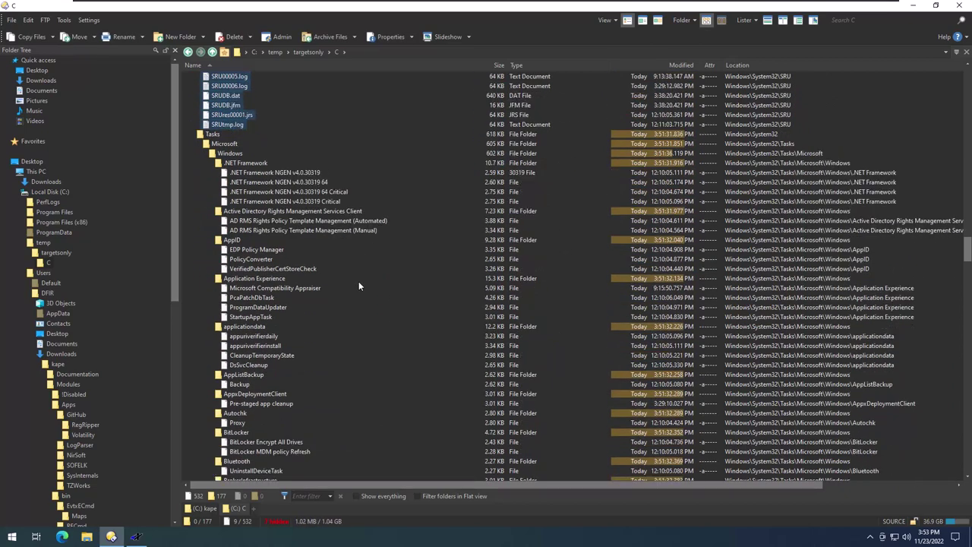
scroll(355, 273, down, 1)
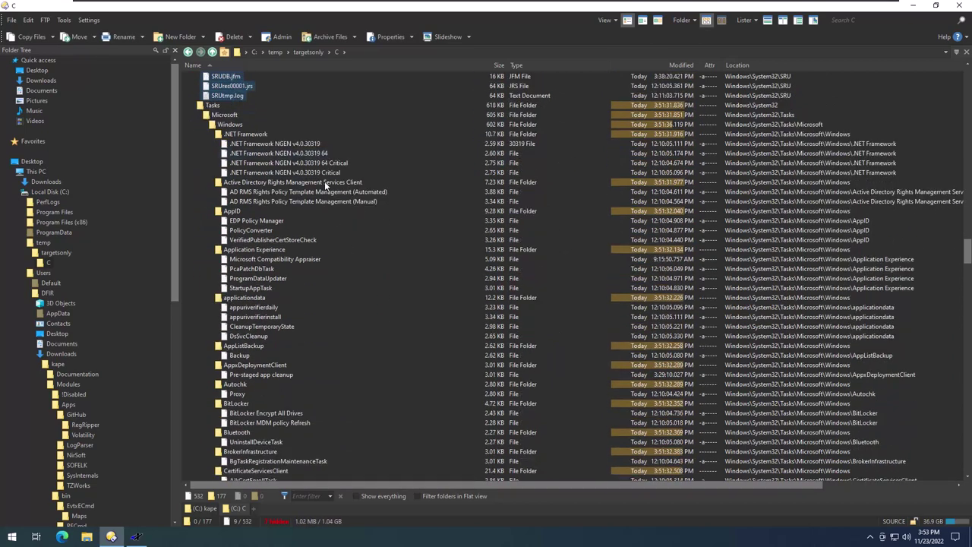
scroll(324, 210, down, 5)
scroll(324, 209, down, 10)
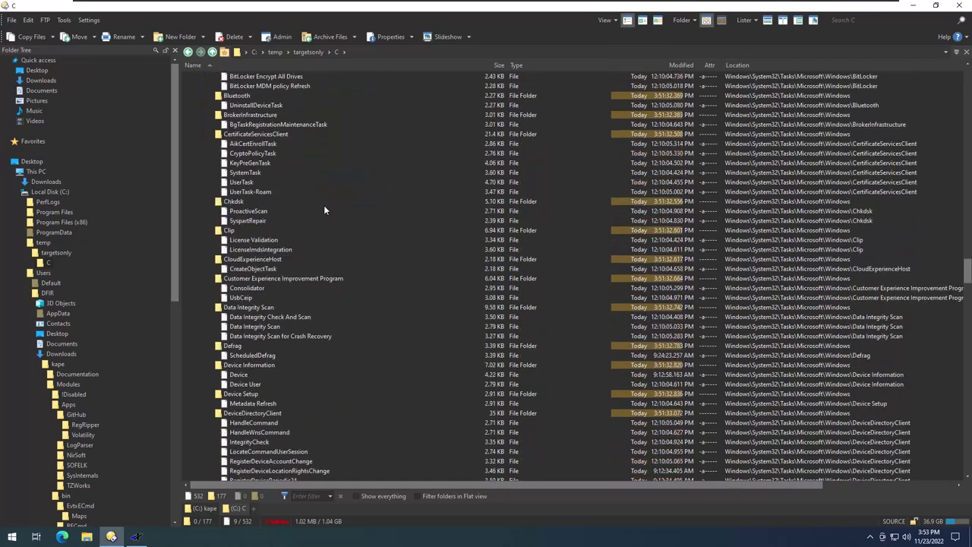
scroll(317, 226, down, 20)
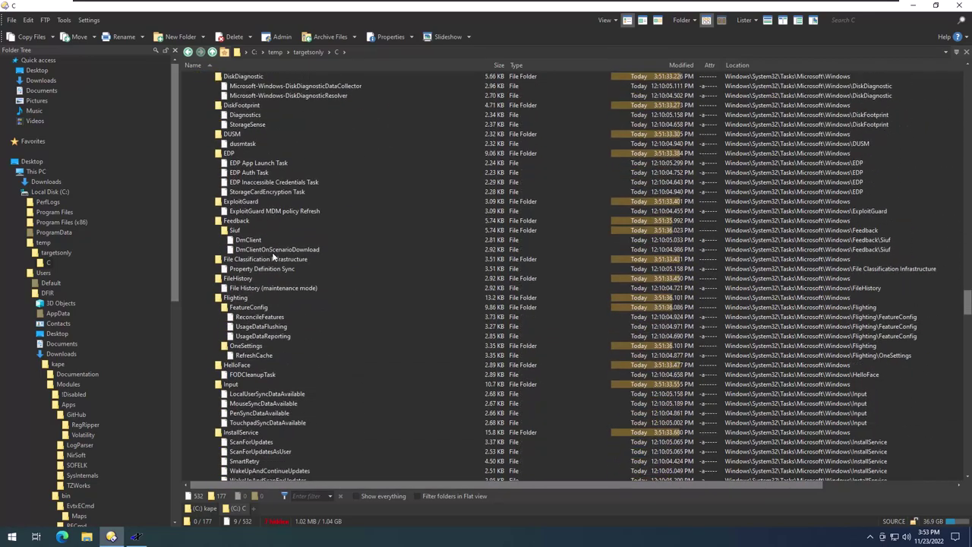
scroll(266, 260, down, 20)
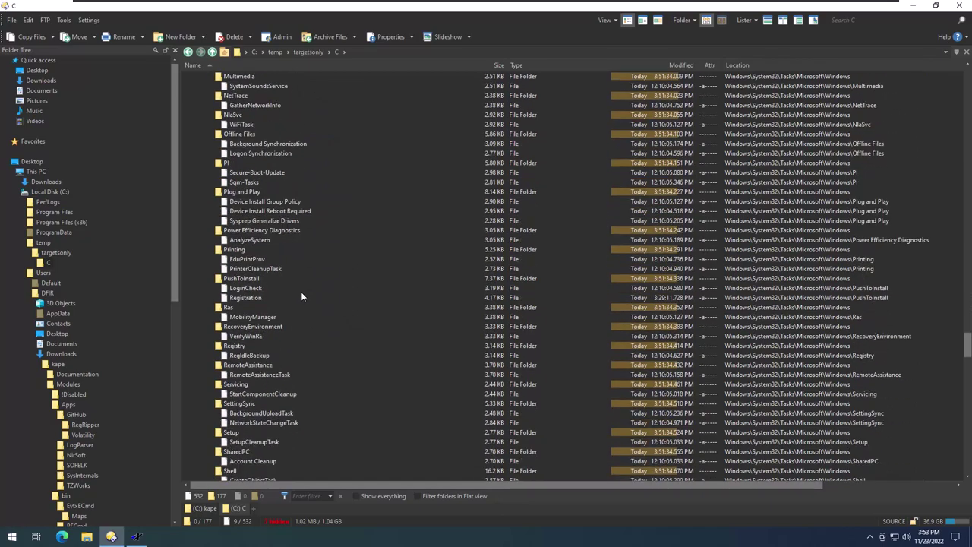
scroll(304, 303, down, 20)
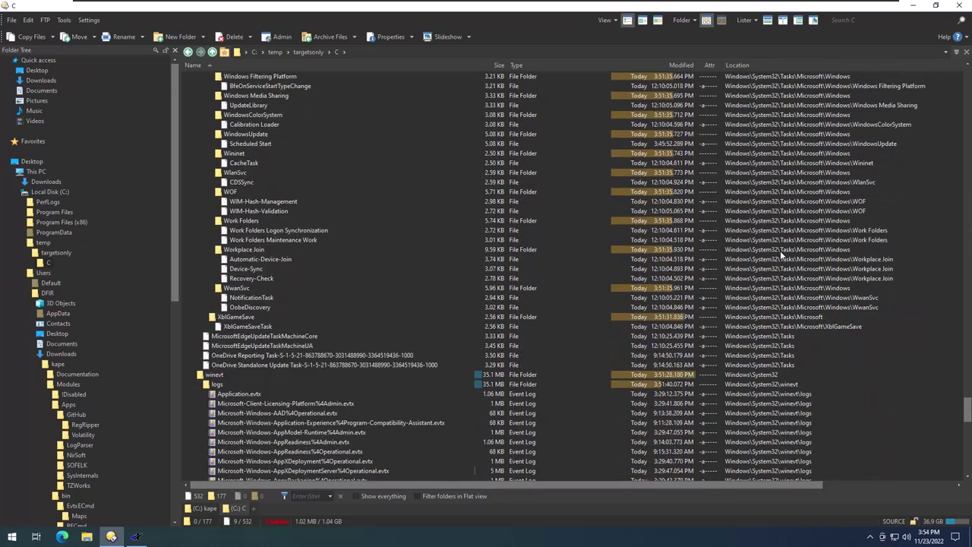
drag(726, 100, 720, 246)
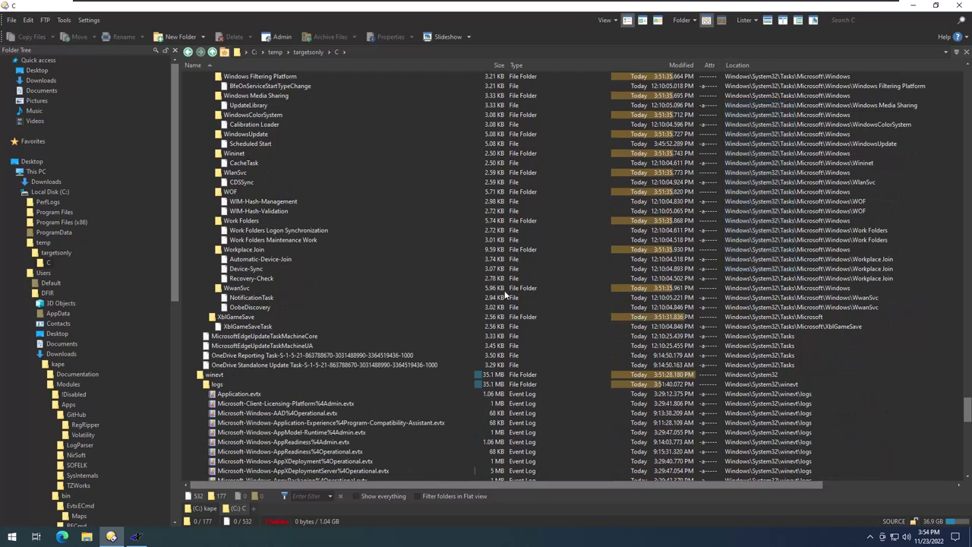
Examine the event log files collected in Windows\System32\winevt\logs.
scroll(273, 307, down, 3)
scroll(288, 303, down, 4)
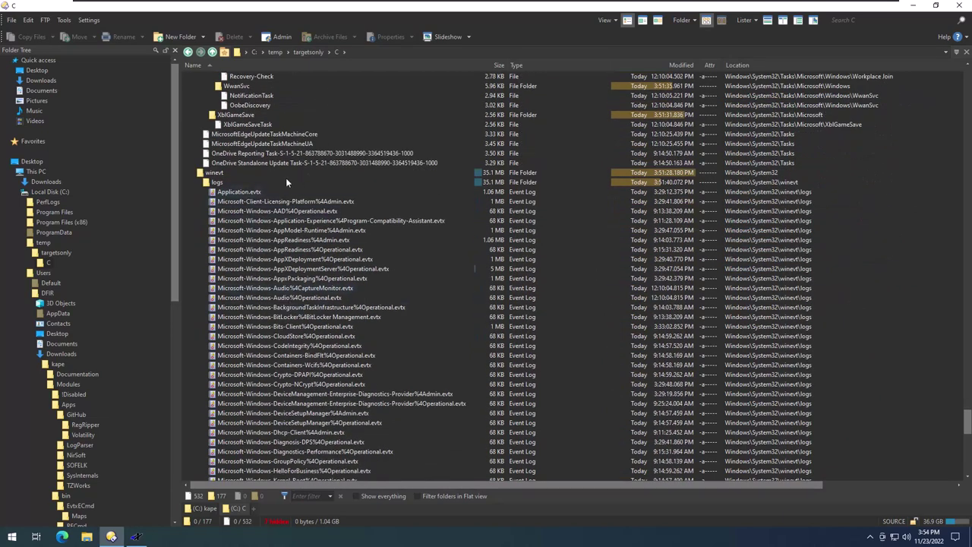
drag(285, 179, 384, 416)
scroll(386, 372, down, 7)
scroll(386, 372, down, 15)
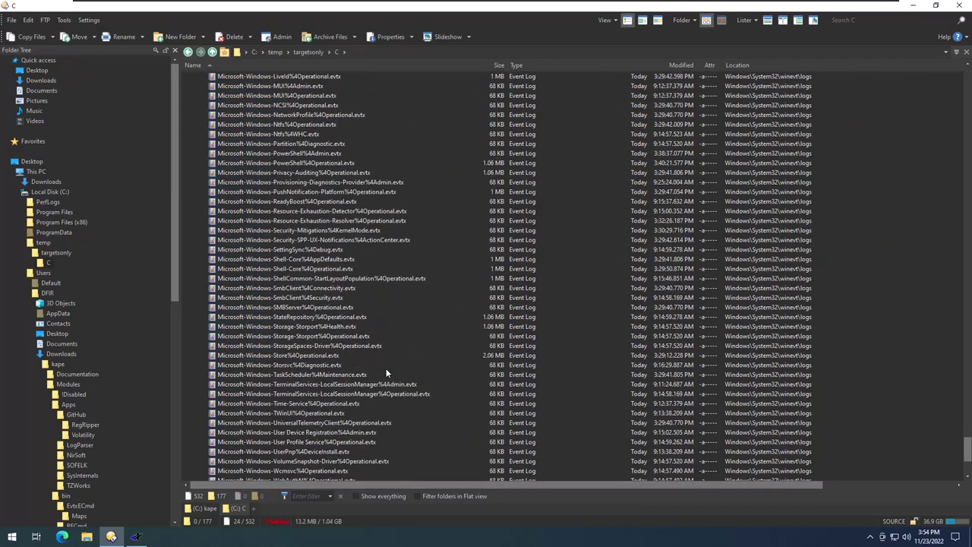
click(236, 448)
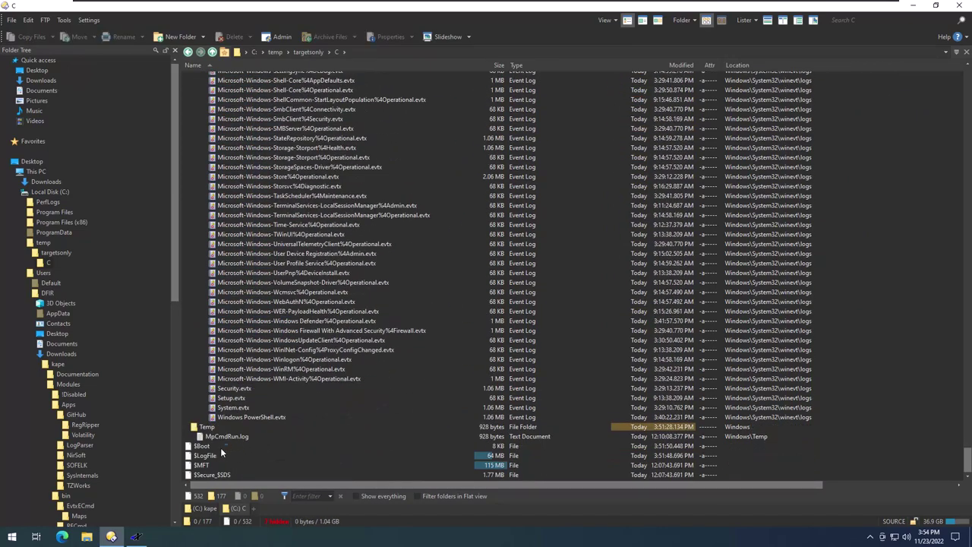
Examine the collected NTFS system files at the root, including $Boot, $LogFile and $MFT, and the $J and $Max files under $Extend.
drag(220, 448, 200, 468)
click(226, 478)
drag(964, 458, 957, 67)
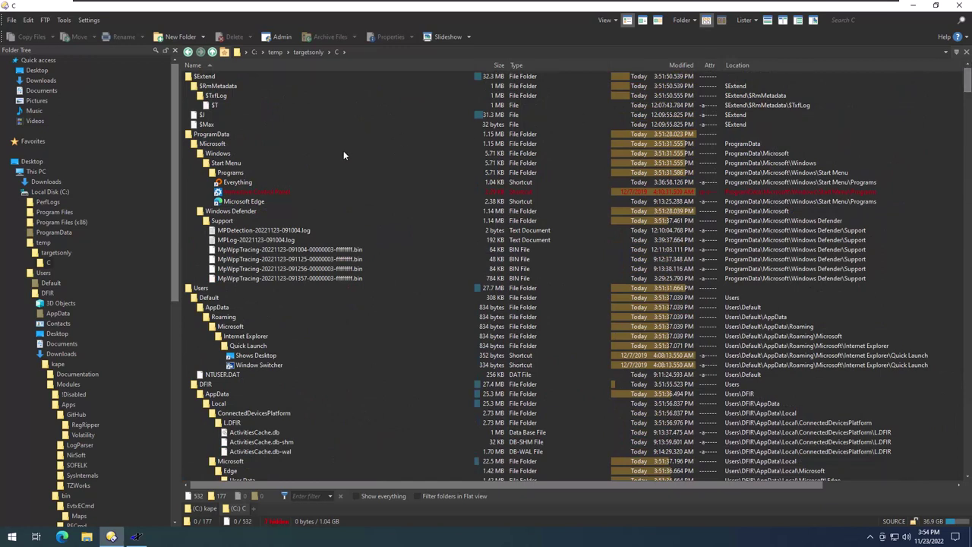
drag(224, 105, 224, 122)
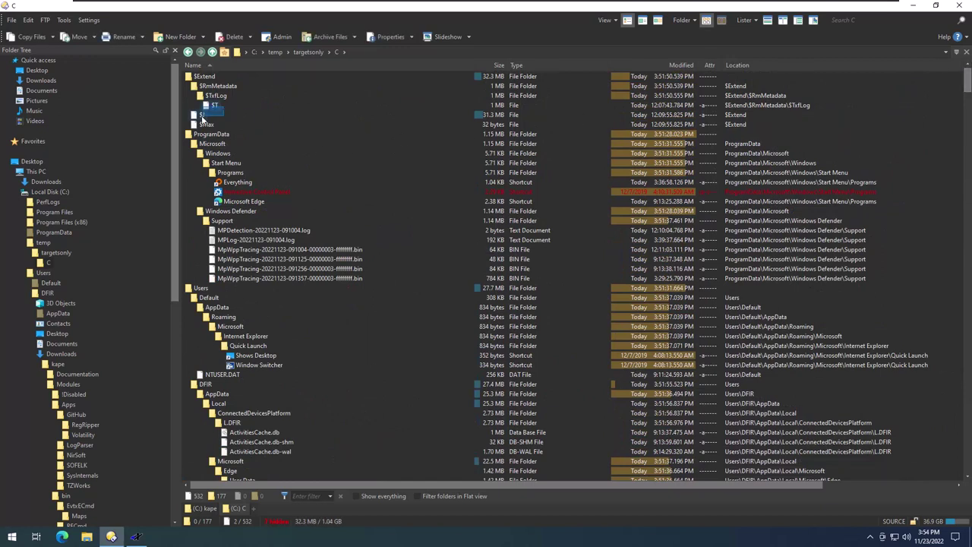
click(295, 129)
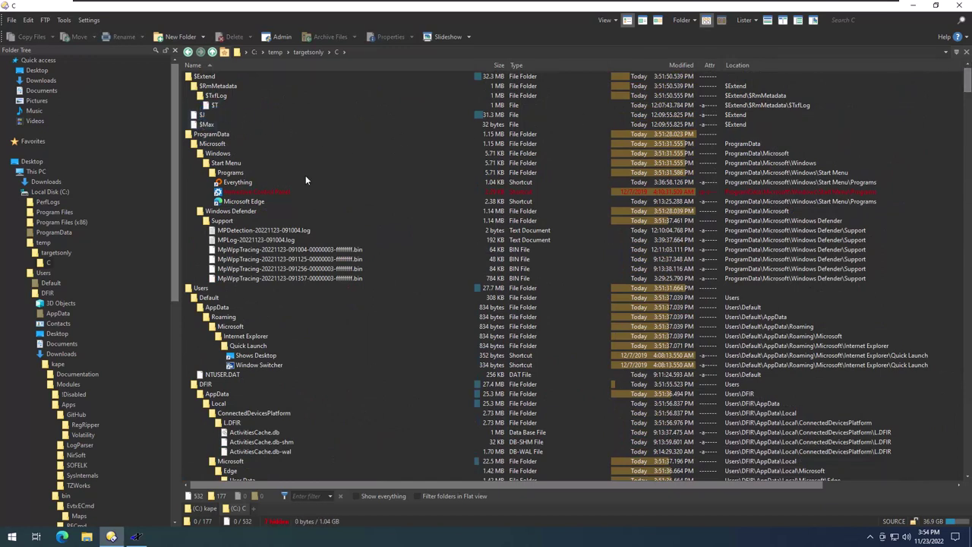
Examine the Windows Defender support files collected under ProgramData and return to the targetsonly folder.
drag(318, 225, 246, 278)
click(423, 190)
click(301, 51)
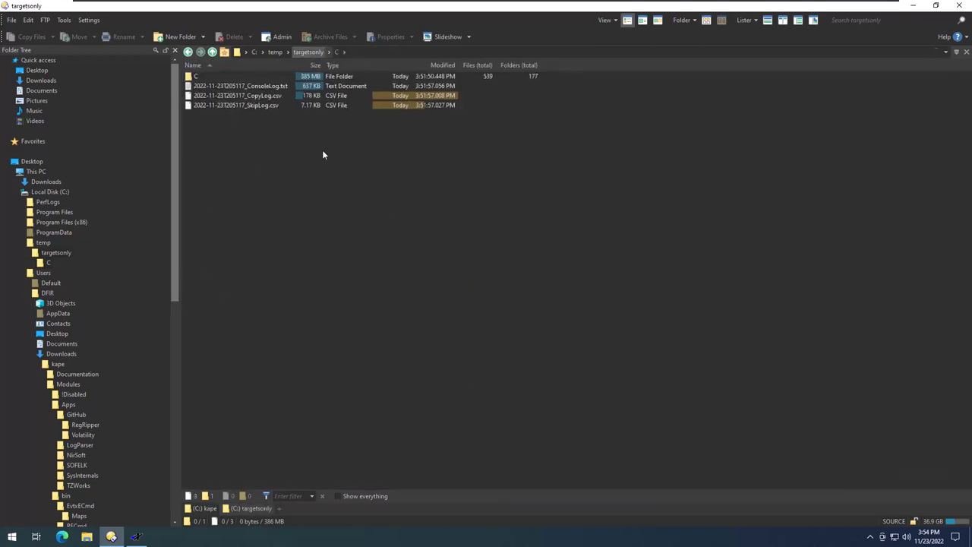
Switch to gkape, disable the target options, enable the module options, and set the module source to C:\.
click(136, 537)
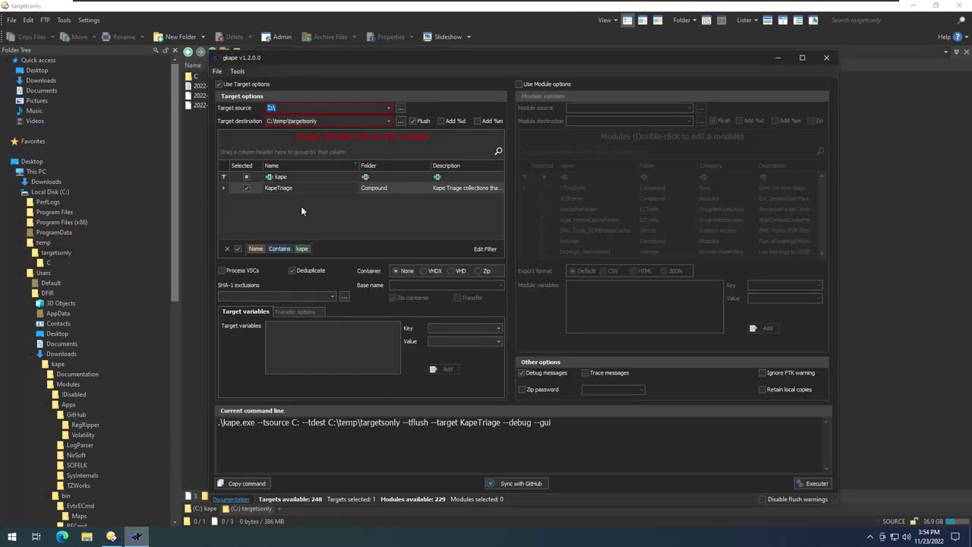
click(235, 85)
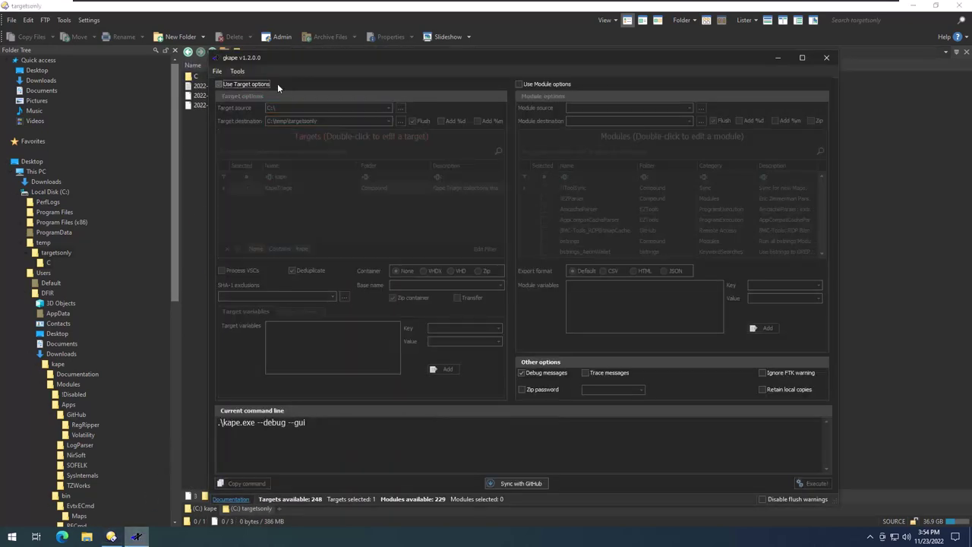
click(563, 84)
click(601, 108)
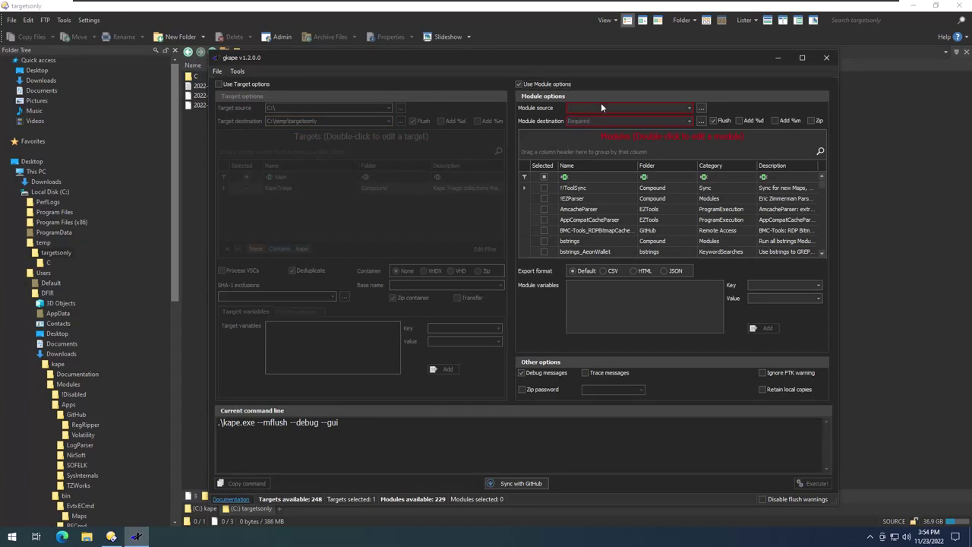
text(C:\)
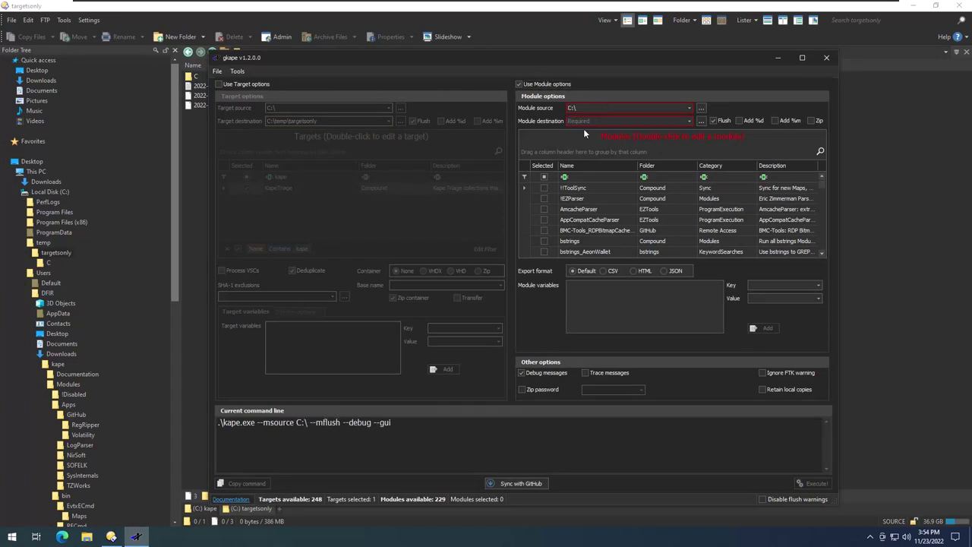
Select the !EZParser module and set the module destination to C:\temp\modulesonly.
click(543, 198)
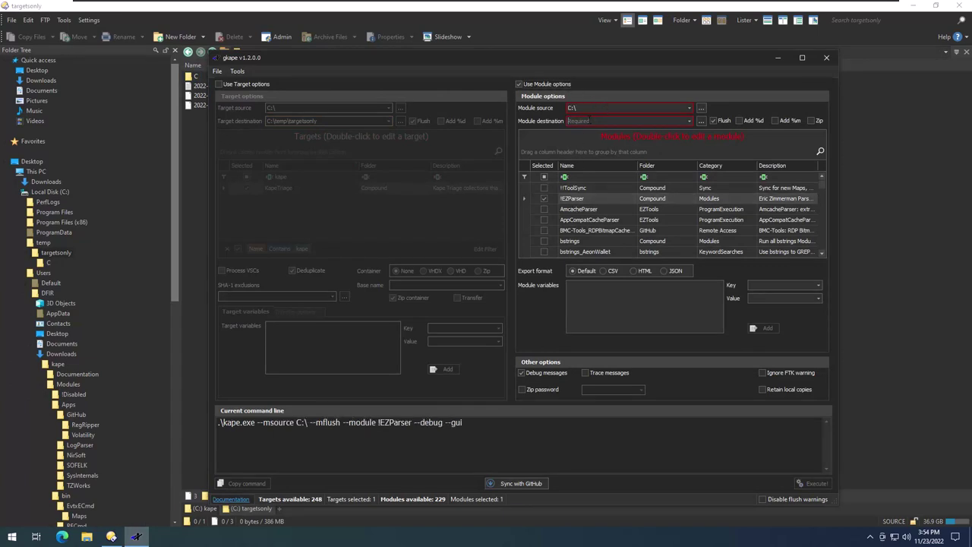
click(589, 120)
text(C:\t)
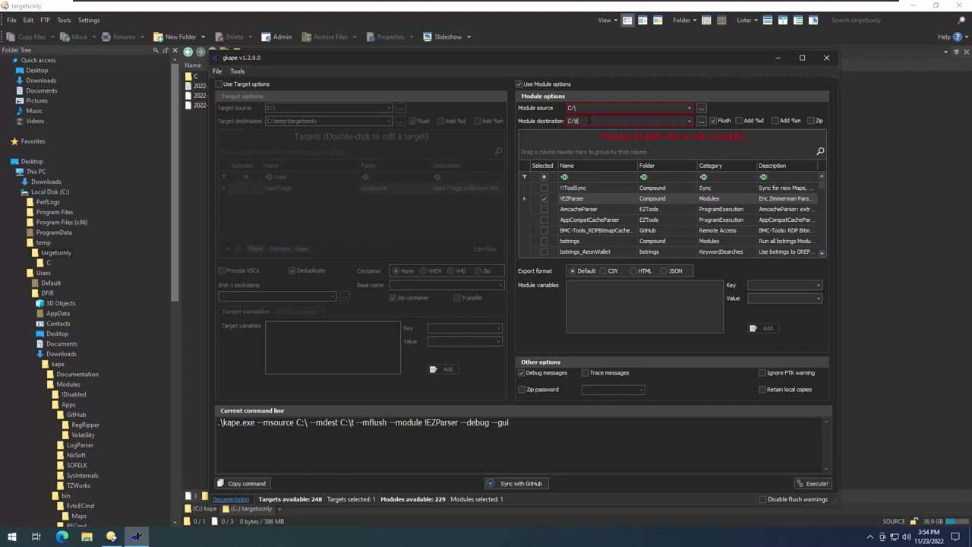
text(emp\modules)
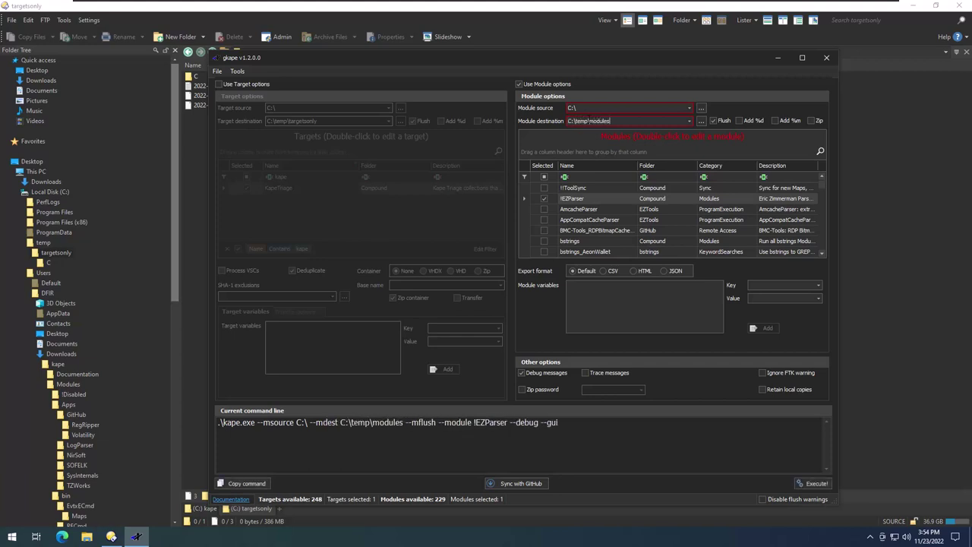
text(olnly)
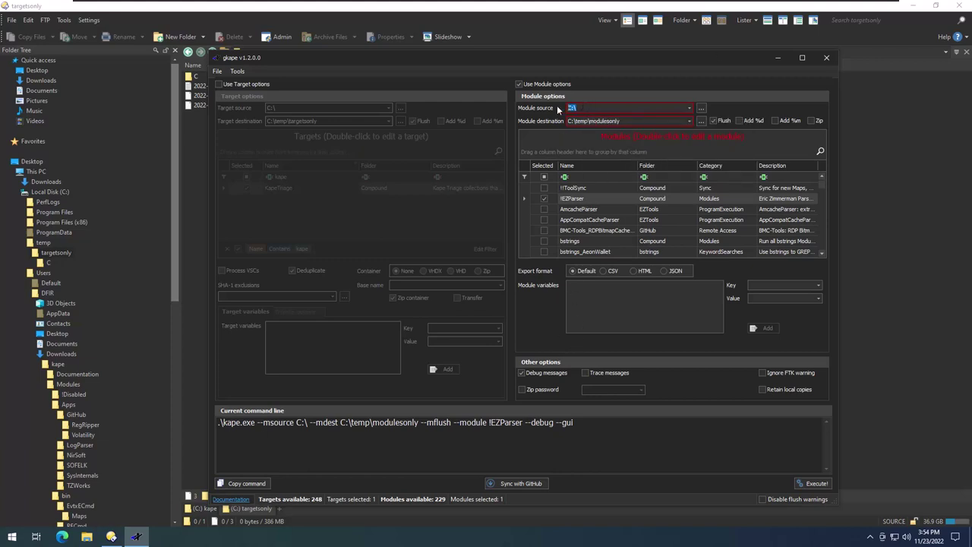
click(599, 119)
click(579, 121)
Open the !EZParser module definition, review the parser executables it lists, and close it.
double_click(580, 200)
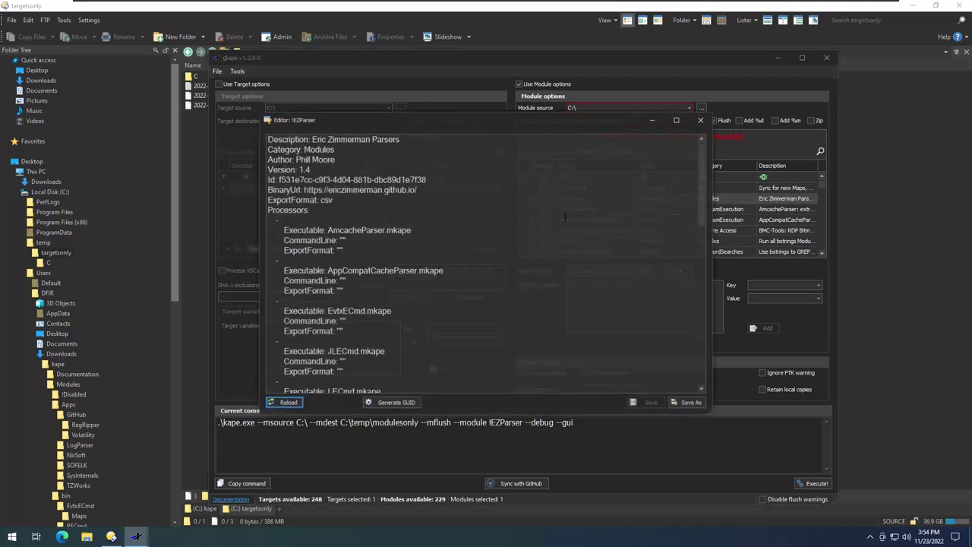
double_click(351, 229)
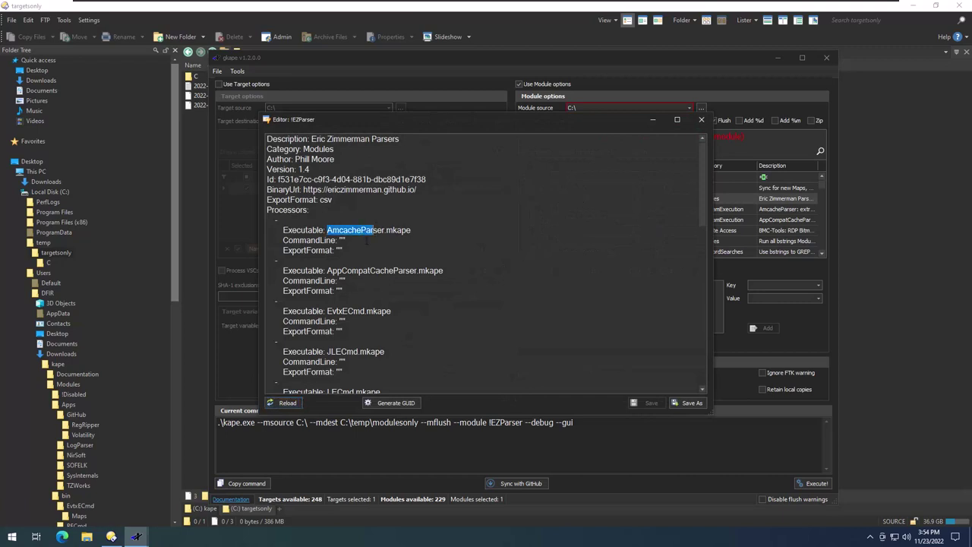
drag(336, 270, 390, 270)
scroll(392, 271, down, 1)
scroll(392, 271, down, 1)
click(364, 258)
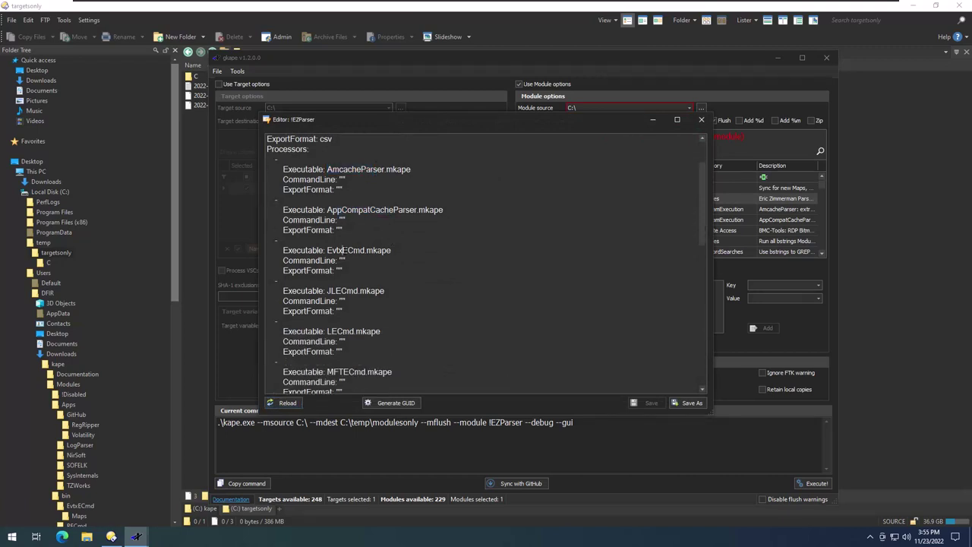
scroll(346, 249, down, 4)
scroll(346, 250, down, 10)
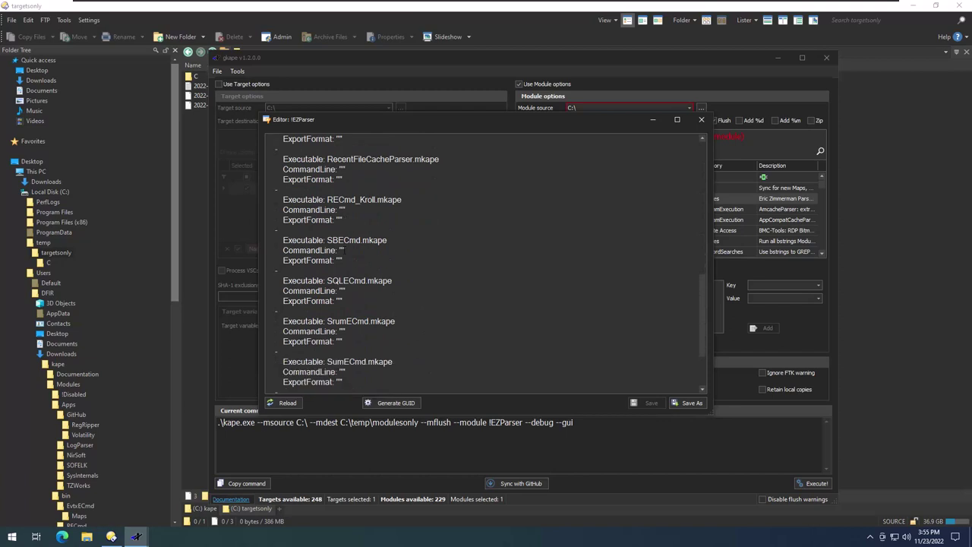
drag(334, 240, 392, 240)
click(392, 239)
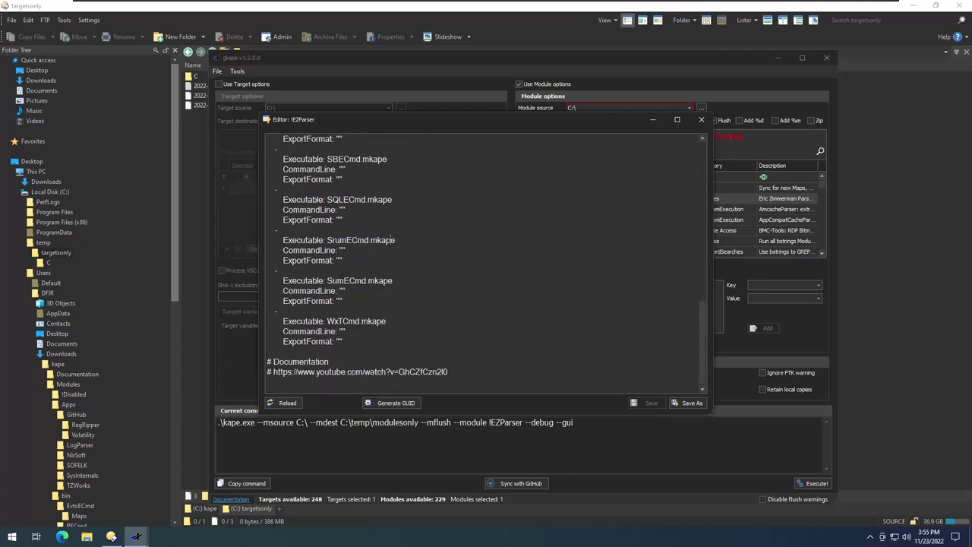
click(701, 119)
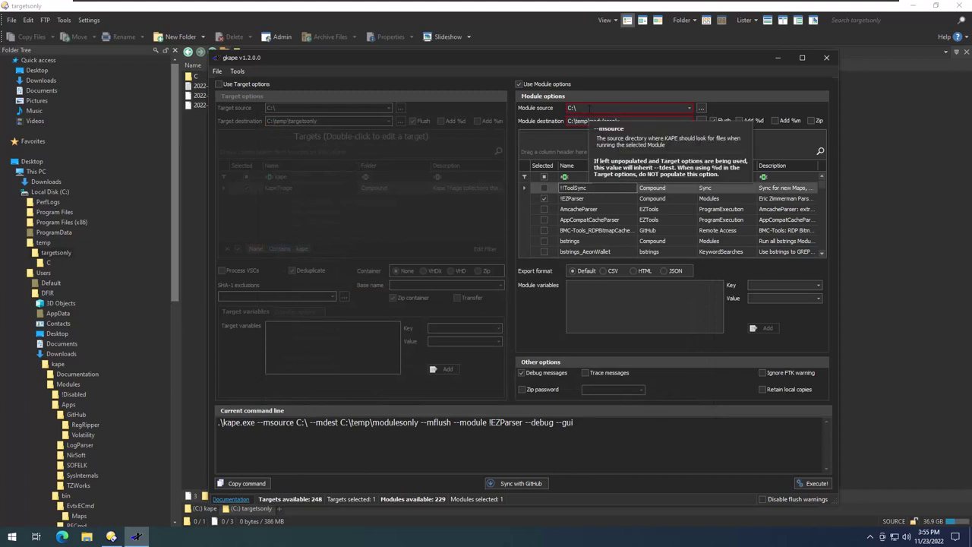
Set the module export format to CSV and execute the modules-only run on C:\.
click(590, 108)
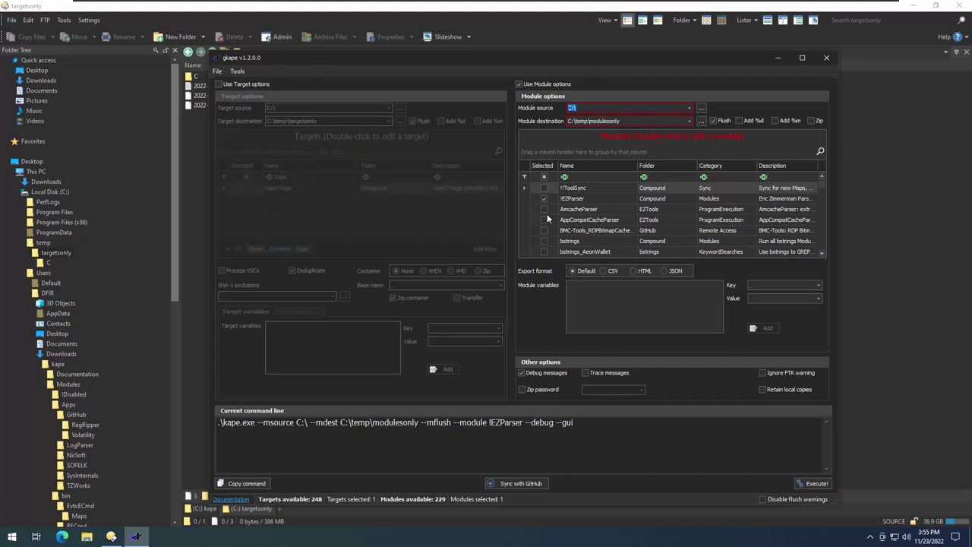
click(604, 272)
click(809, 487)
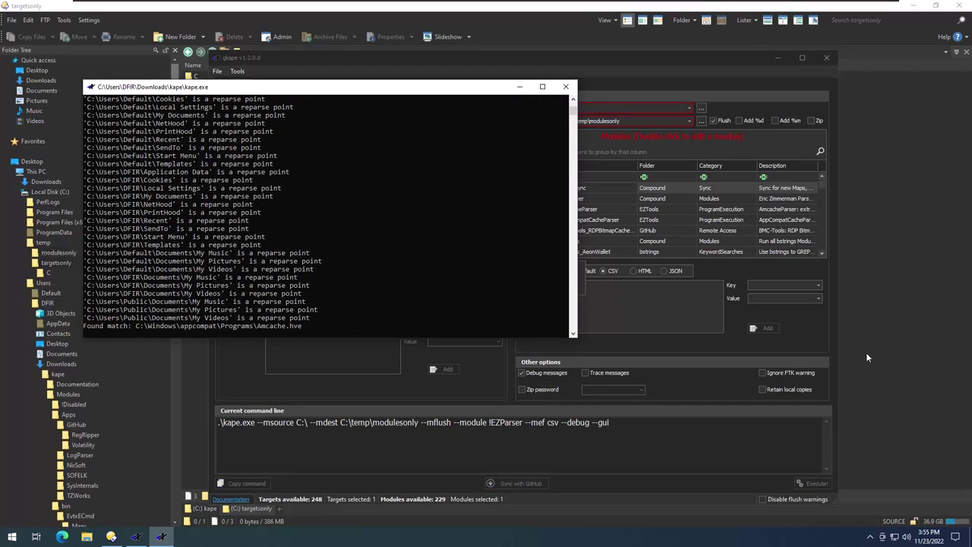
Switch to the file manager and open the C:\temp\modulesonly output folder.
click(866, 352)
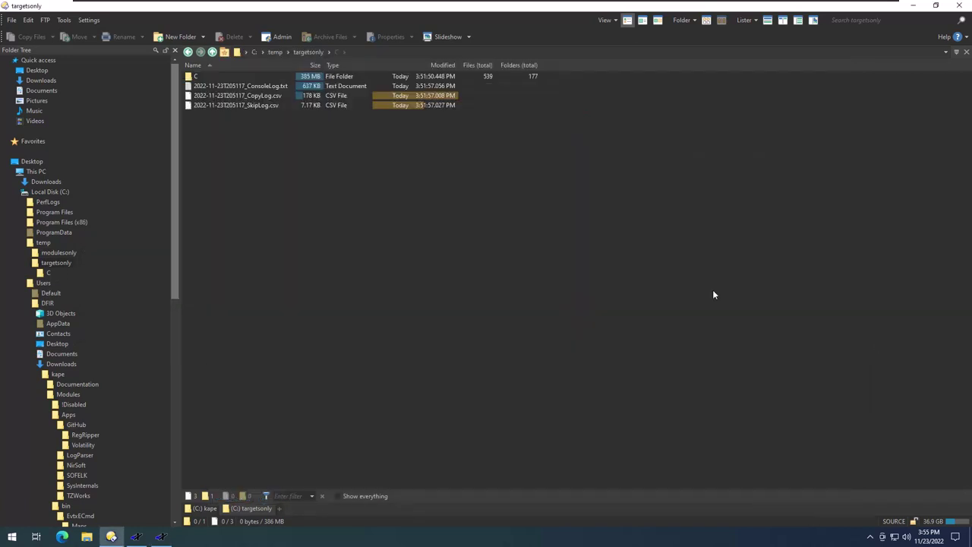
click(275, 53)
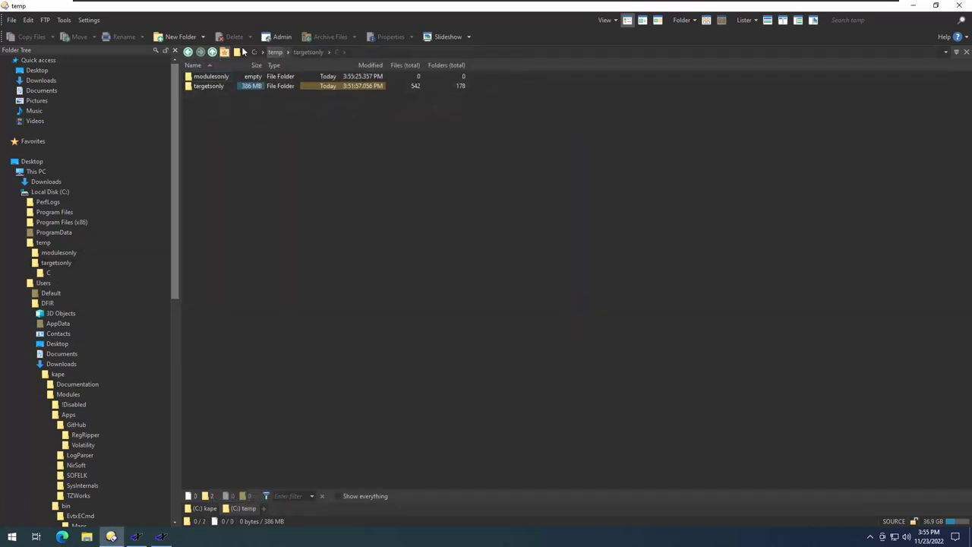
click(202, 79)
double_click(202, 79)
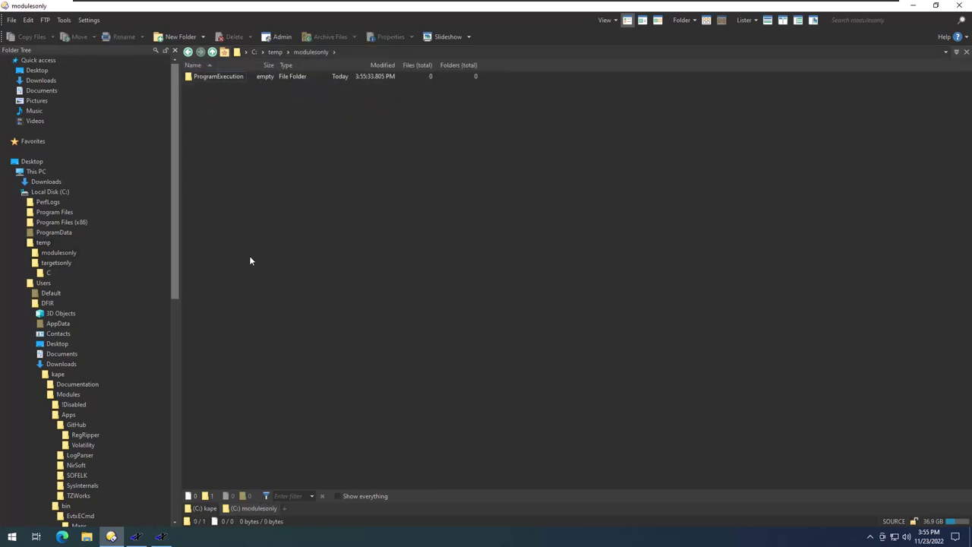
Bring up the KAPE console beside the folder listing and examine the MFTECmd command line and its CSV output path.
click(162, 536)
drag(349, 100, 674, 184)
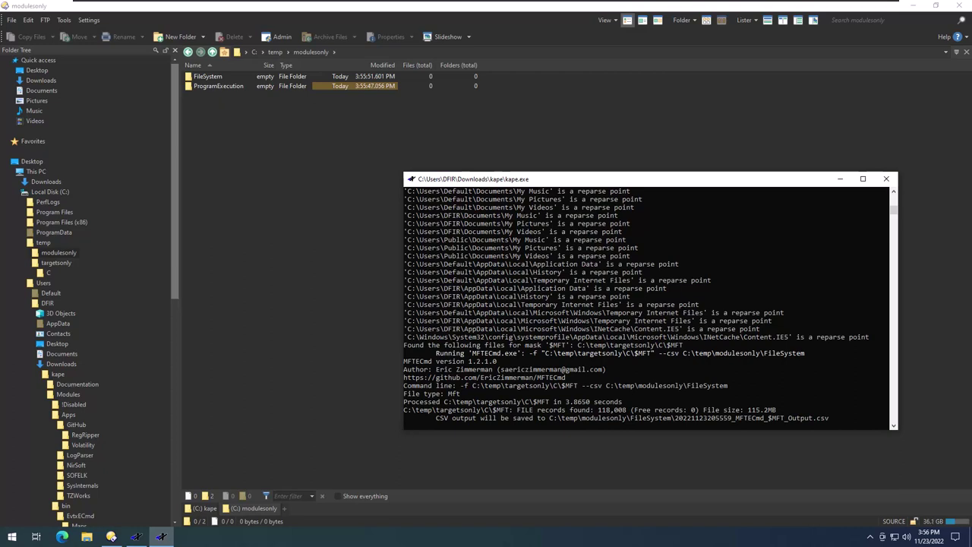
click(605, 240)
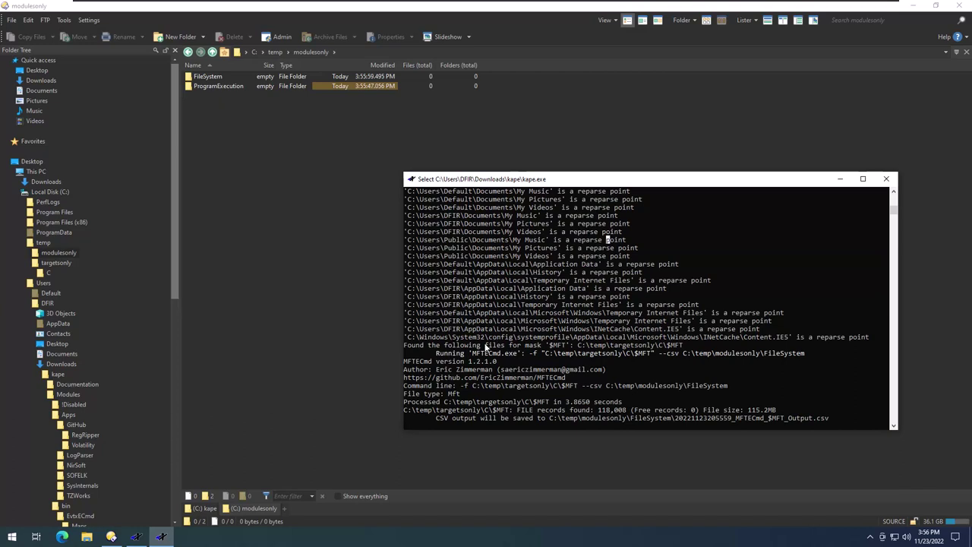
drag(471, 352, 805, 357)
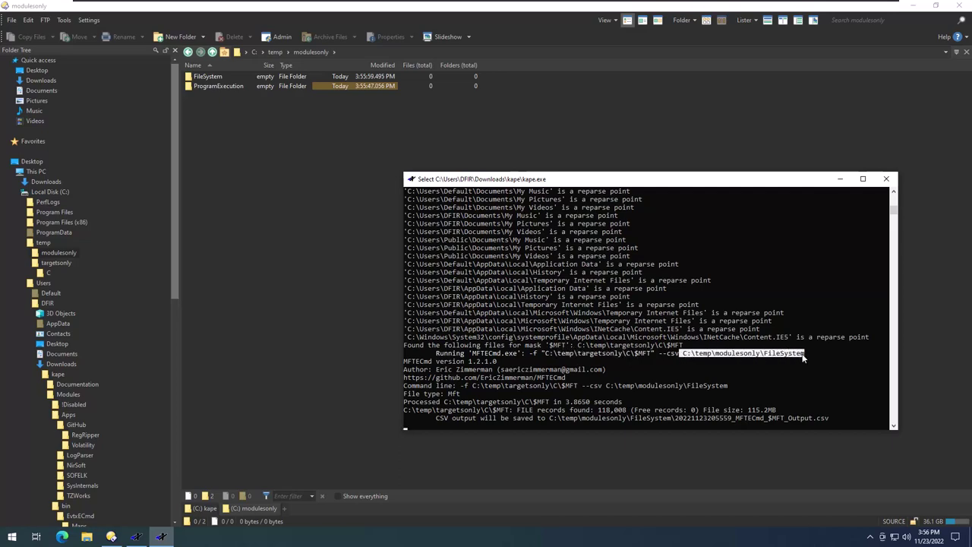
right_click(712, 332)
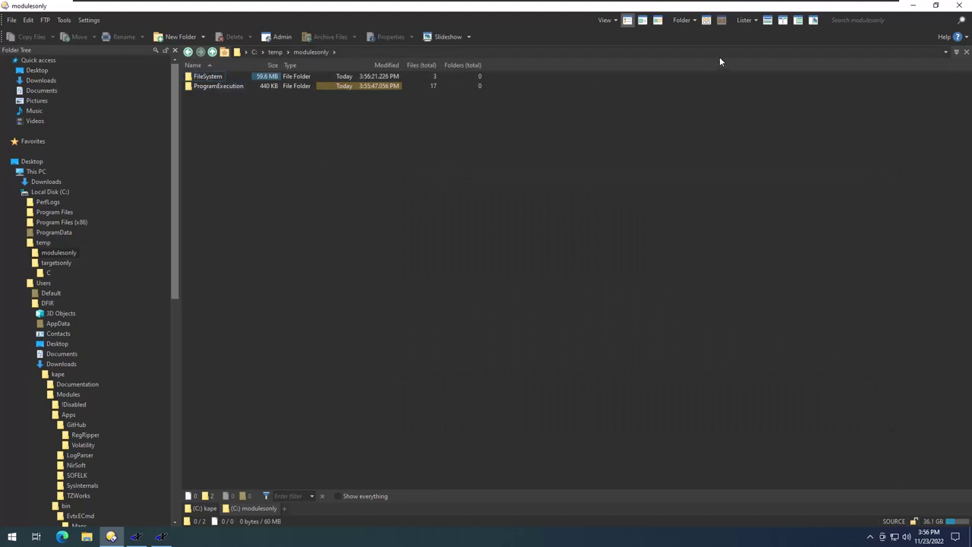
Show the modulesonly folder in flat view and examine the $Boot, $MFT and $J output CSV files under FileSystem.
click(706, 20)
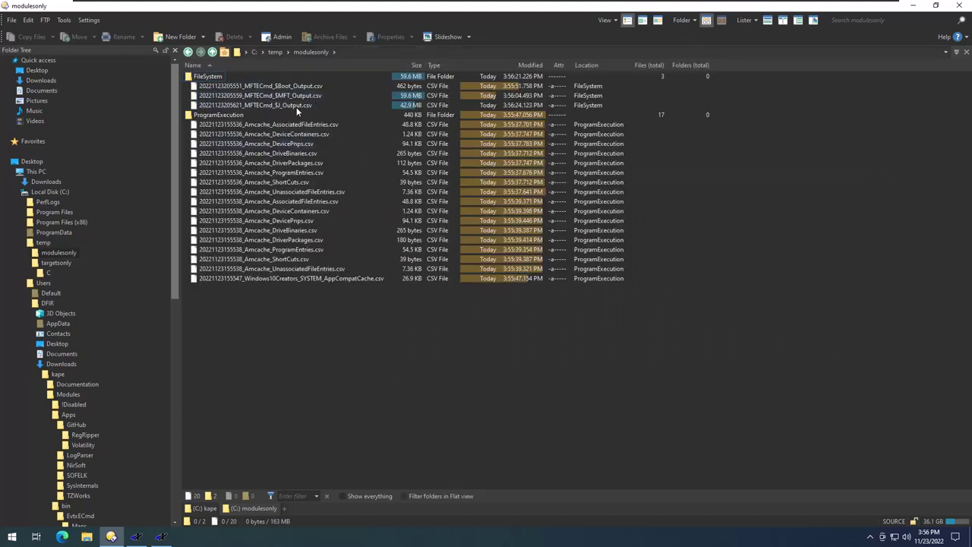
click(296, 107)
click(293, 95)
click(292, 86)
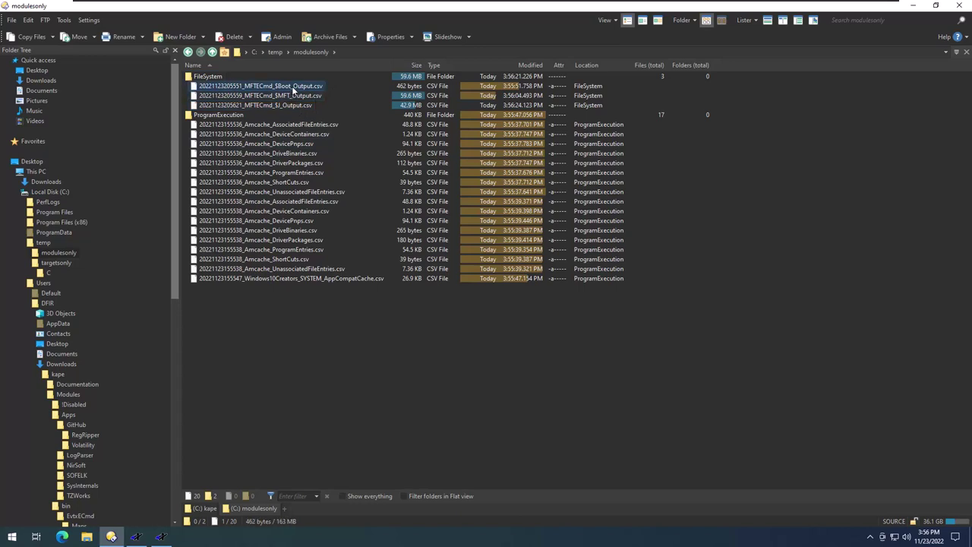
drag(339, 81, 354, 106)
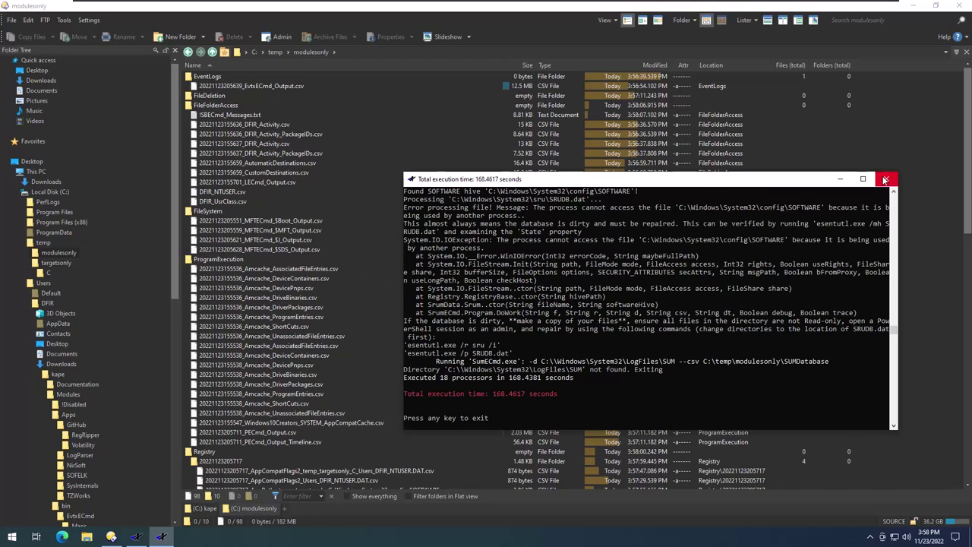
Close the finished KAPE console, reload the modulesonly folder, and list its contents in flat view.
click(885, 180)
key(Num_Lock)
key(Num_Lock)
click(303, 53)
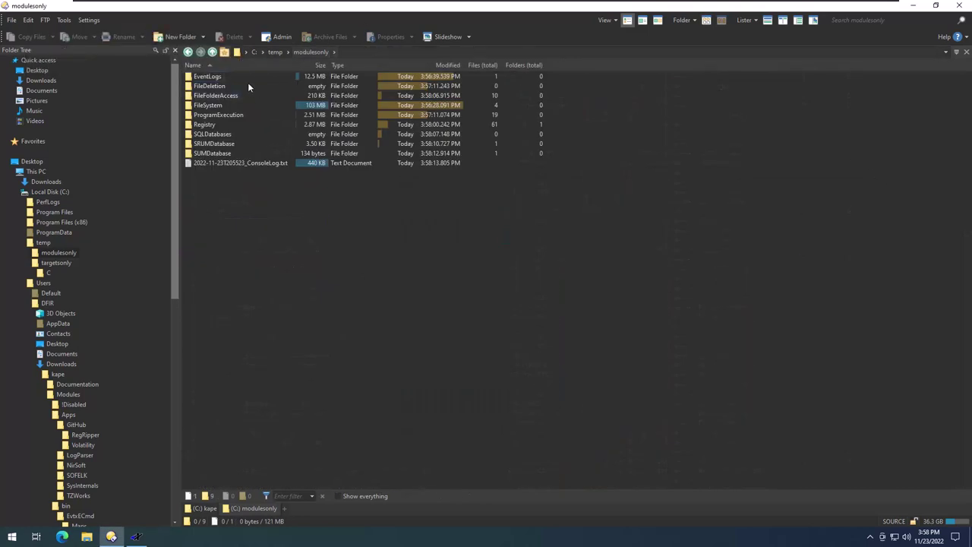
click(706, 20)
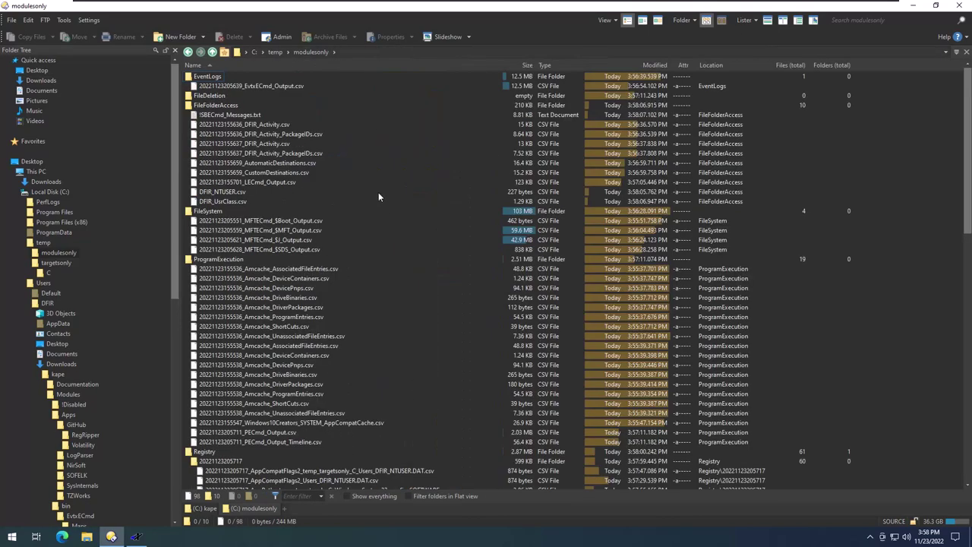
Examine the EvtxECmd output under EventLogs and the Activity, destinations, LECmd and shellbag CSV files under FileFolderAccess.
click(331, 83)
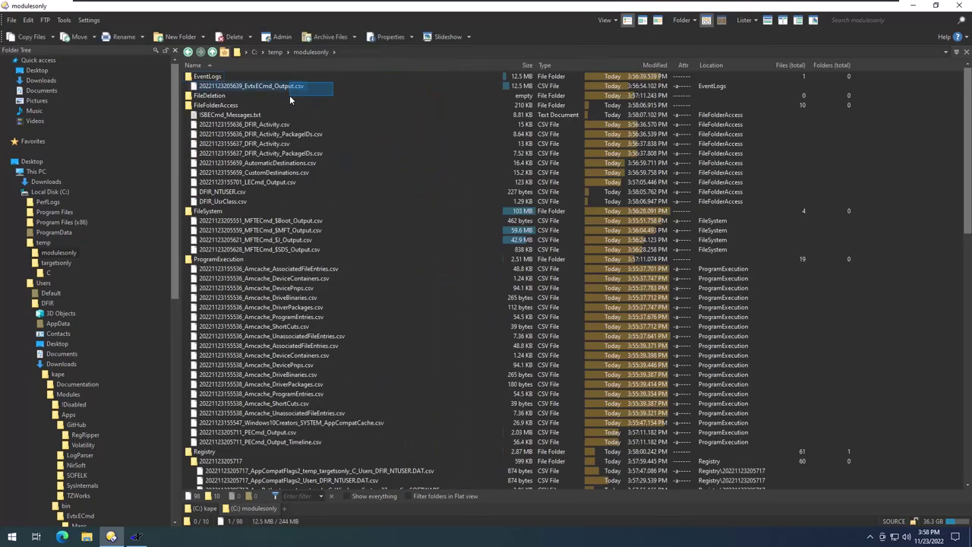
click(302, 117)
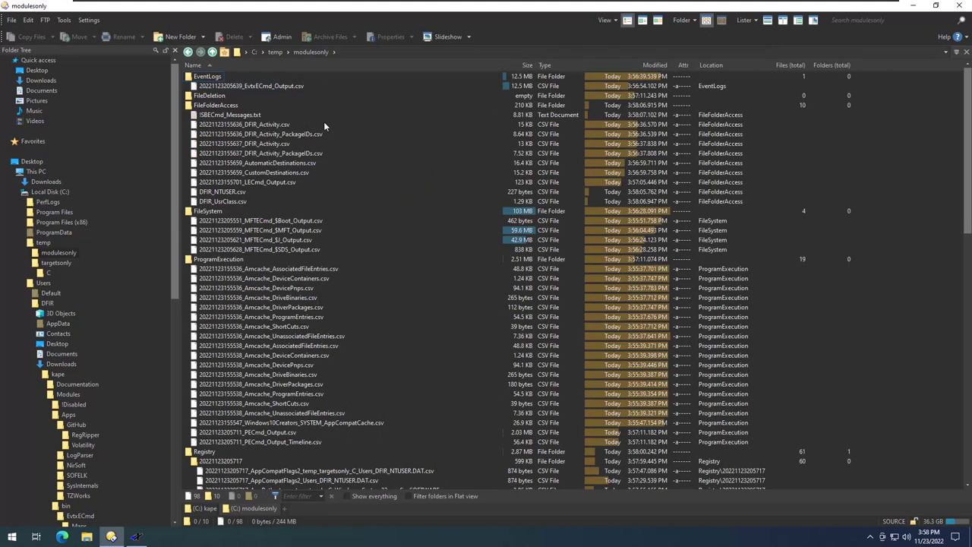
drag(324, 123, 272, 159)
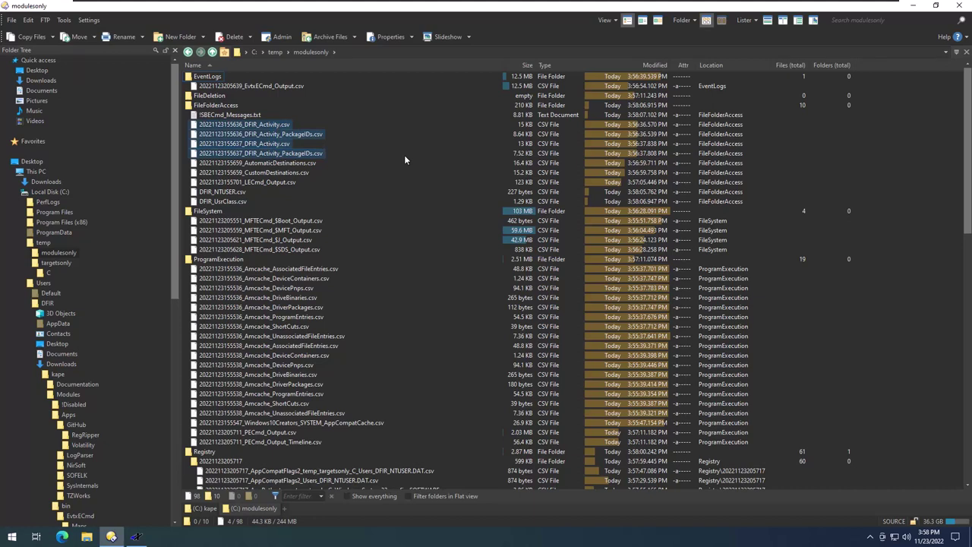
drag(334, 161, 237, 201)
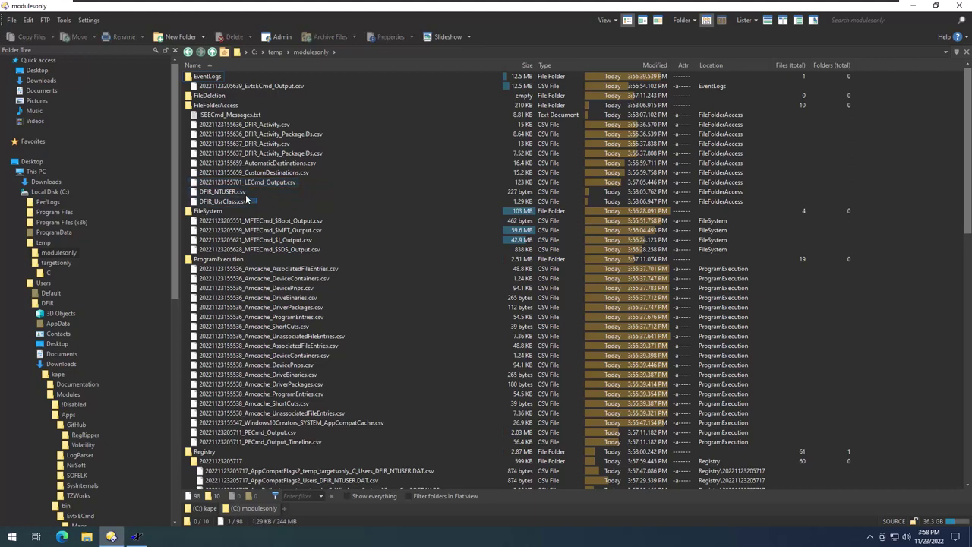
drag(327, 181, 266, 125)
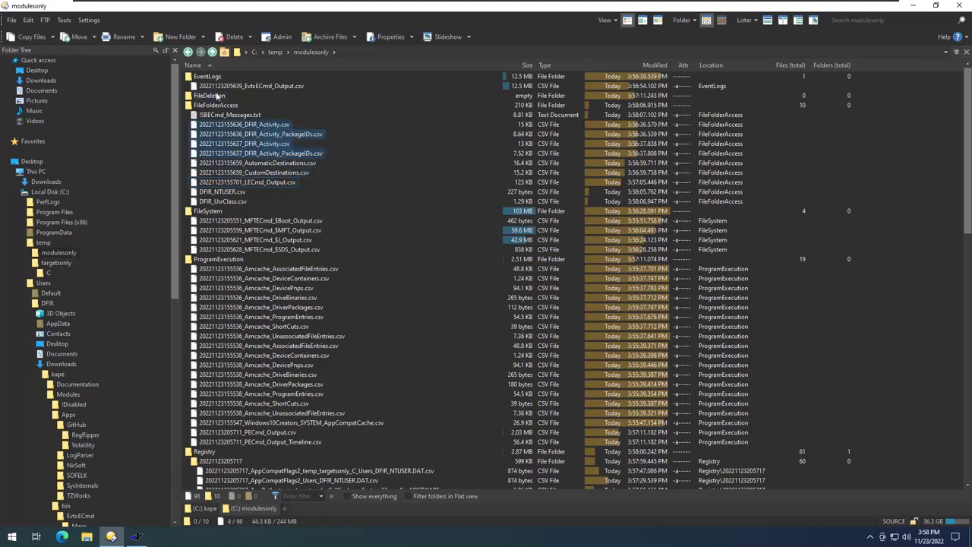
click(211, 107)
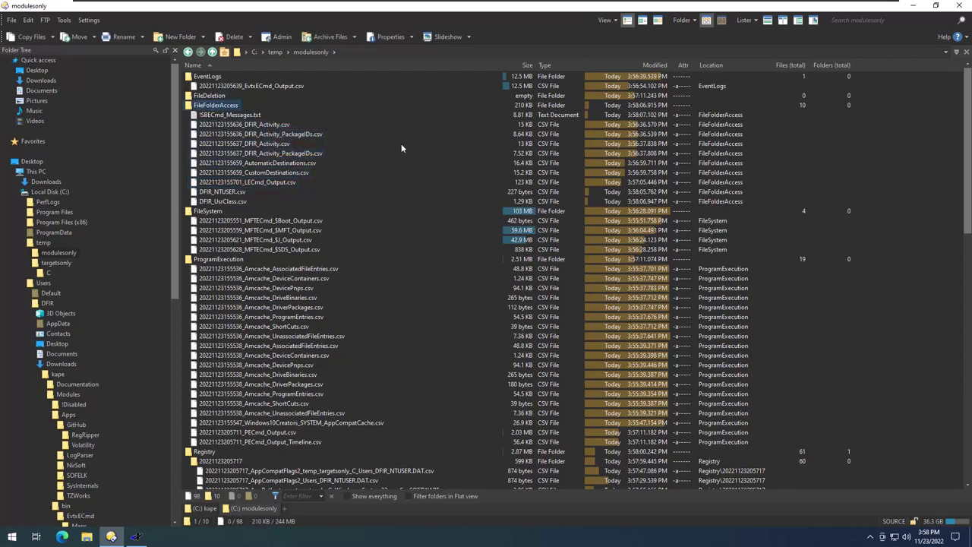
Examine the MFTECmd $Boot, $MFT, $J and $SDS output files under FileSystem.
scroll(401, 148, down, 3)
drag(352, 129, 277, 169)
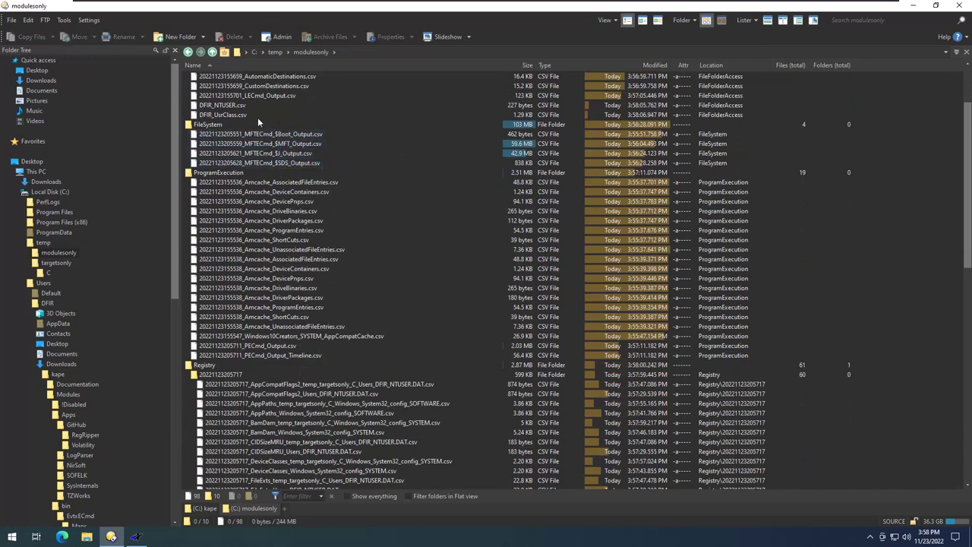
drag(313, 118, 276, 168)
click(398, 168)
scroll(398, 167, down, 2)
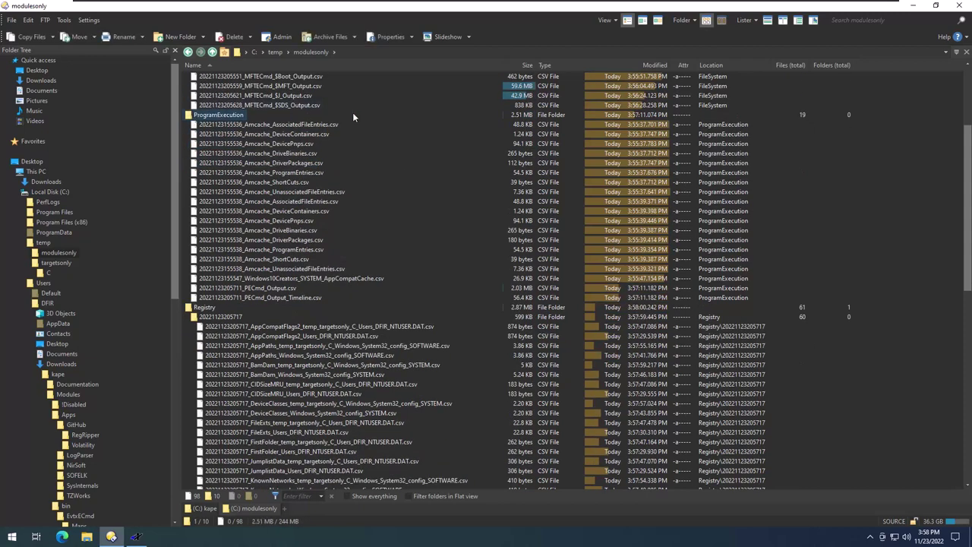
Examine the Amcache, AppCompatCache and PECmd output files under ProgramExecution.
drag(362, 113, 372, 270)
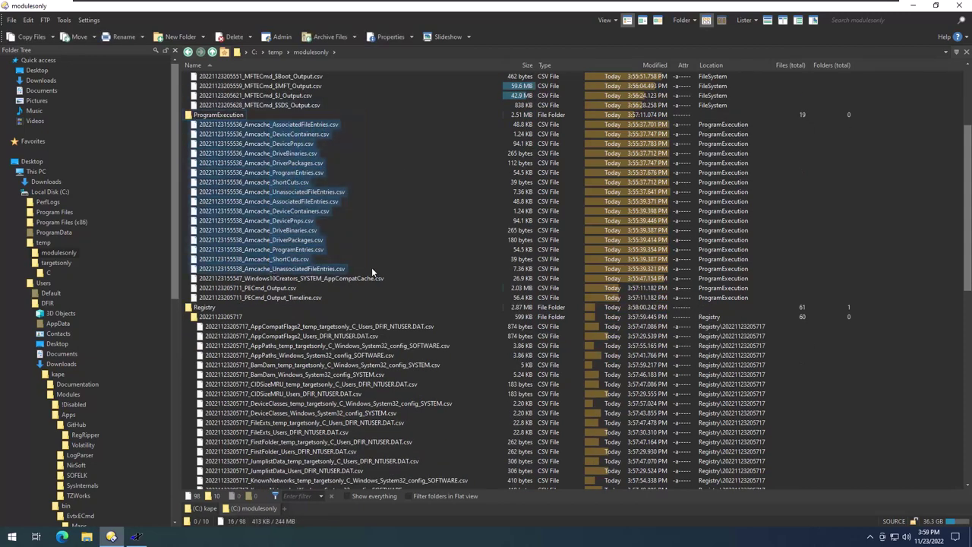
click(386, 278)
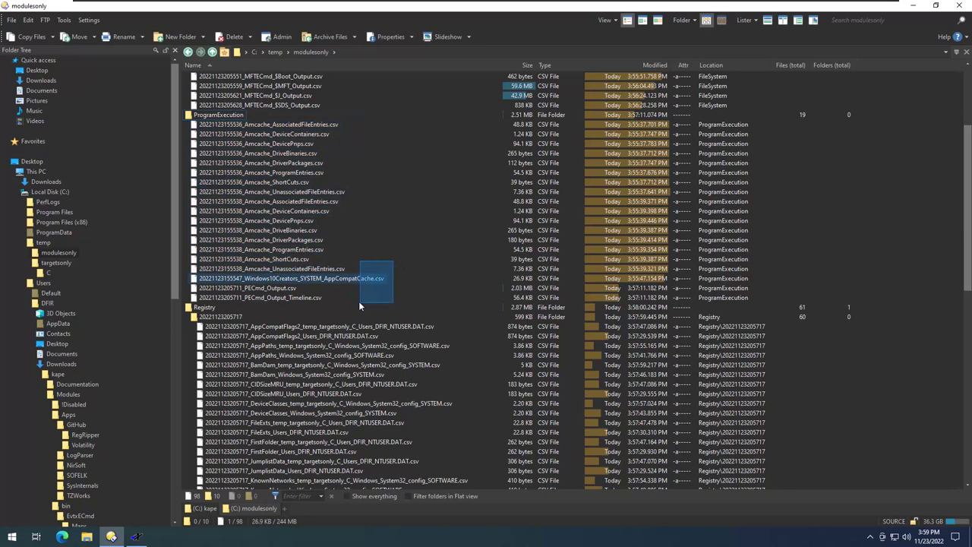
drag(335, 290, 276, 304)
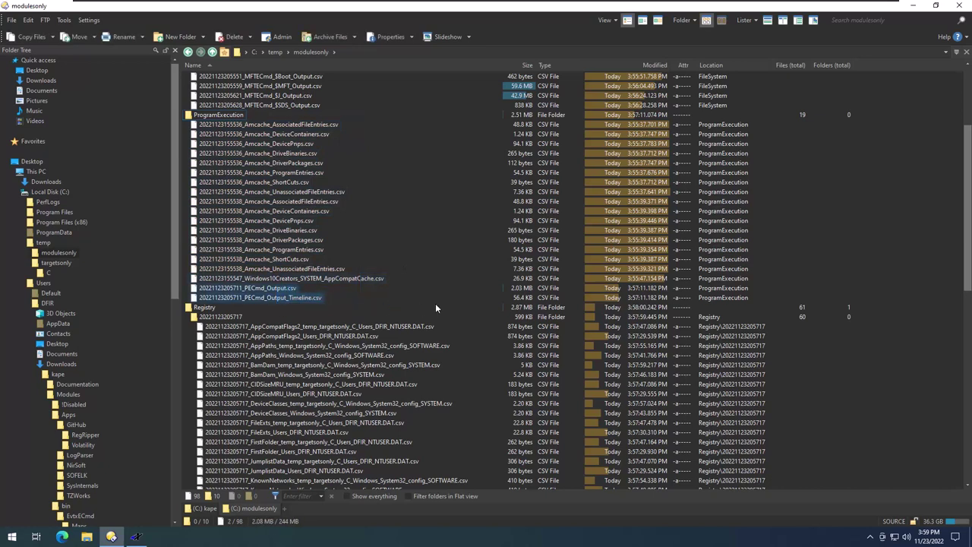
drag(345, 119, 327, 302)
scroll(407, 230, down, 1)
scroll(406, 230, down, 2)
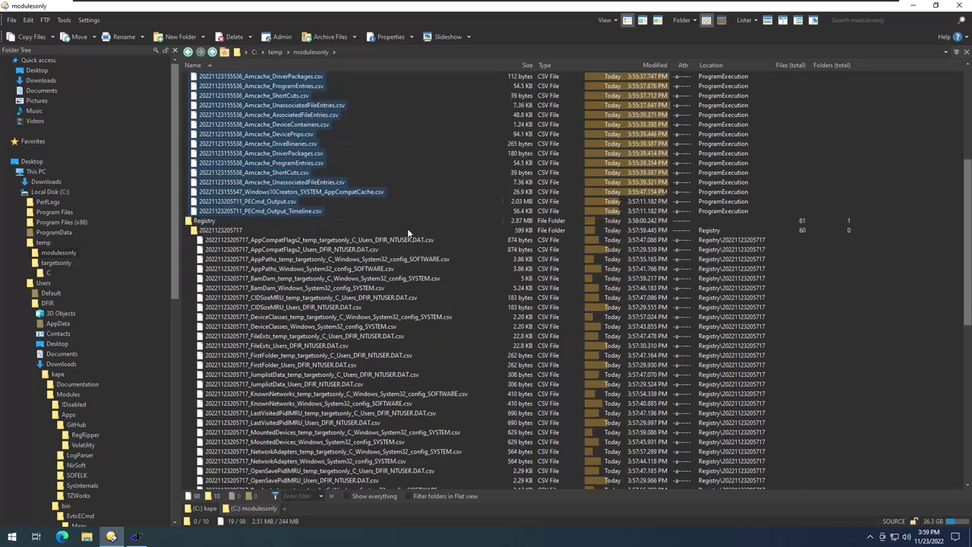
Examine the Registry output folder, including its per-plugin CSV files and the RECmd_Batch_Kroll_Batch_Output CSV.
click(224, 222)
scroll(533, 220, down, 4)
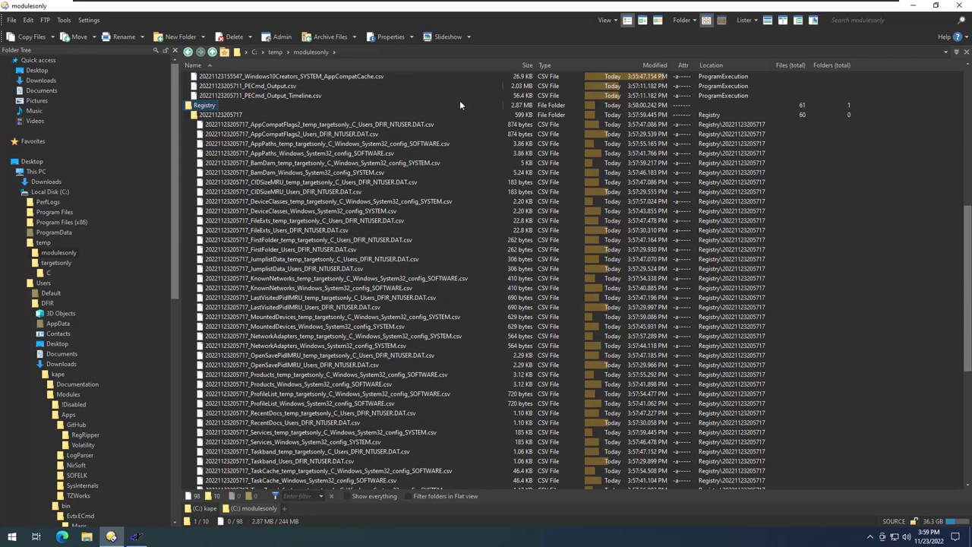
drag(440, 103, 322, 357)
scroll(312, 395, down, 10)
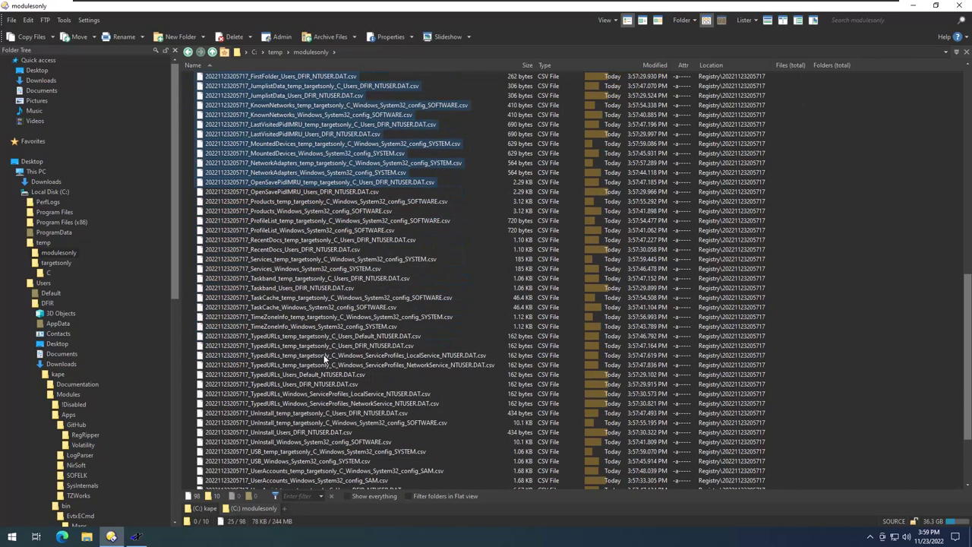
click(302, 422)
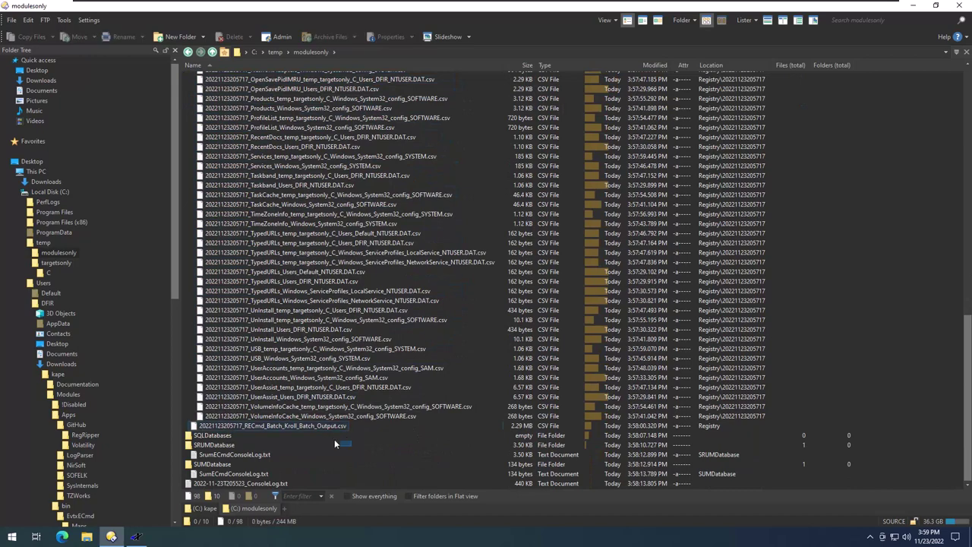
drag(411, 422, 356, 175)
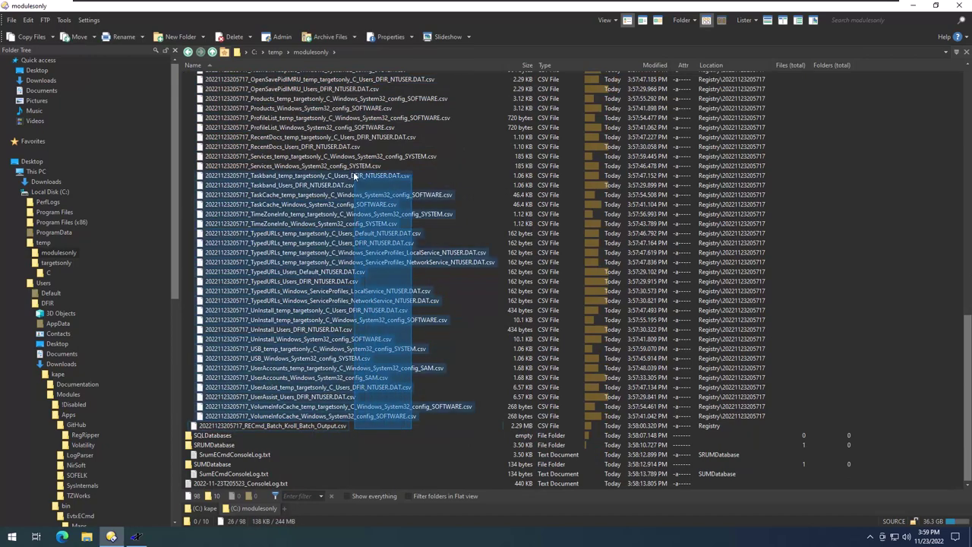
click(325, 445)
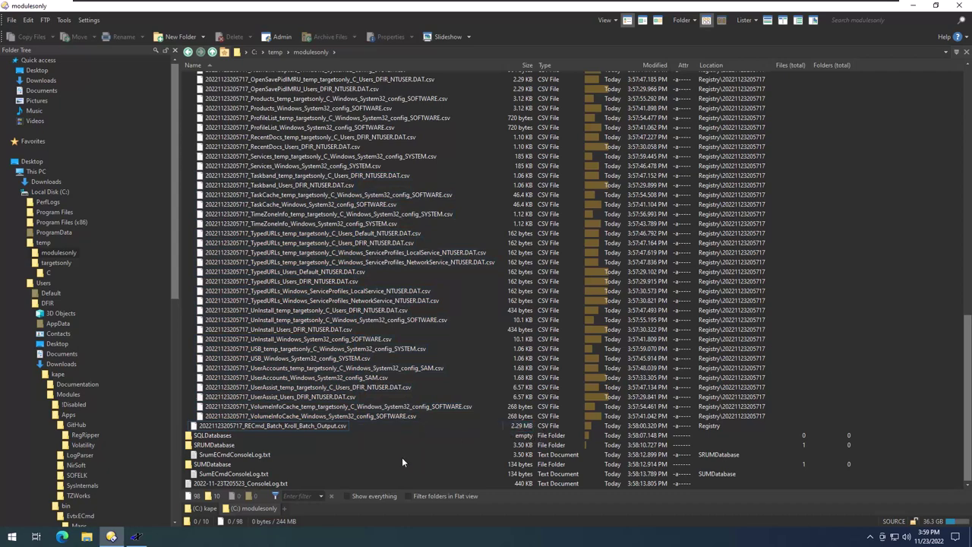
Examine the SQLDatabases, SRUMDatabase and SUMDatabase folders, then return to the start of the modulesonly listing.
click(226, 436)
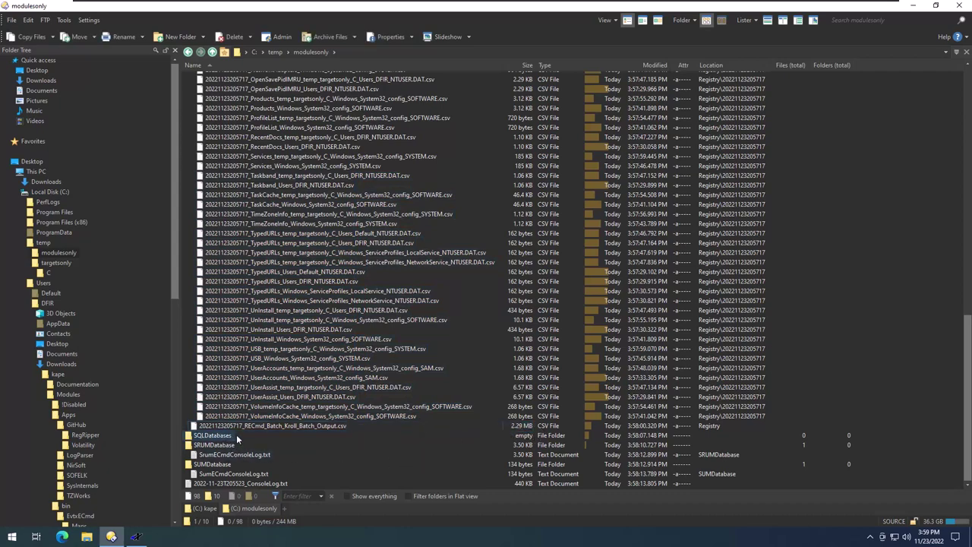
click(233, 446)
click(342, 460)
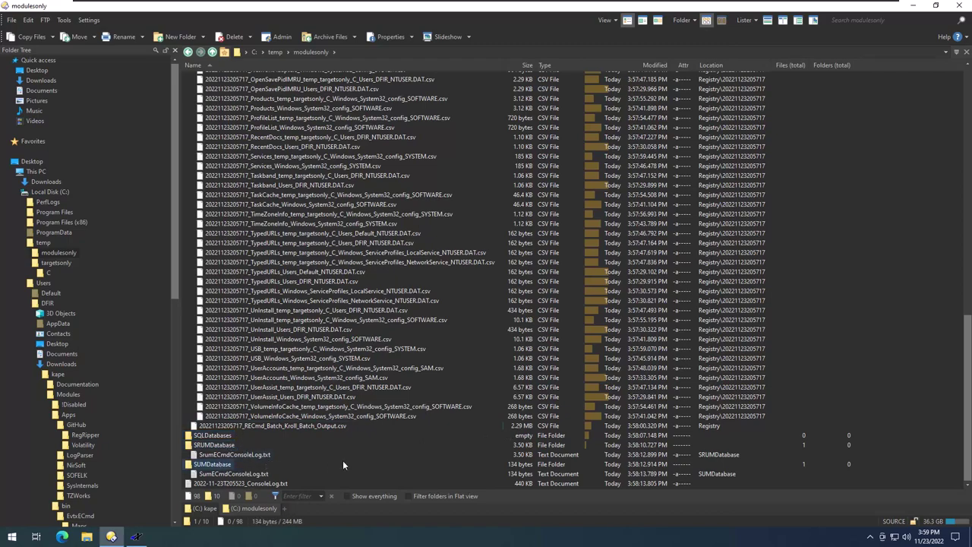
scroll(387, 225, up, 10)
scroll(387, 230, up, 3)
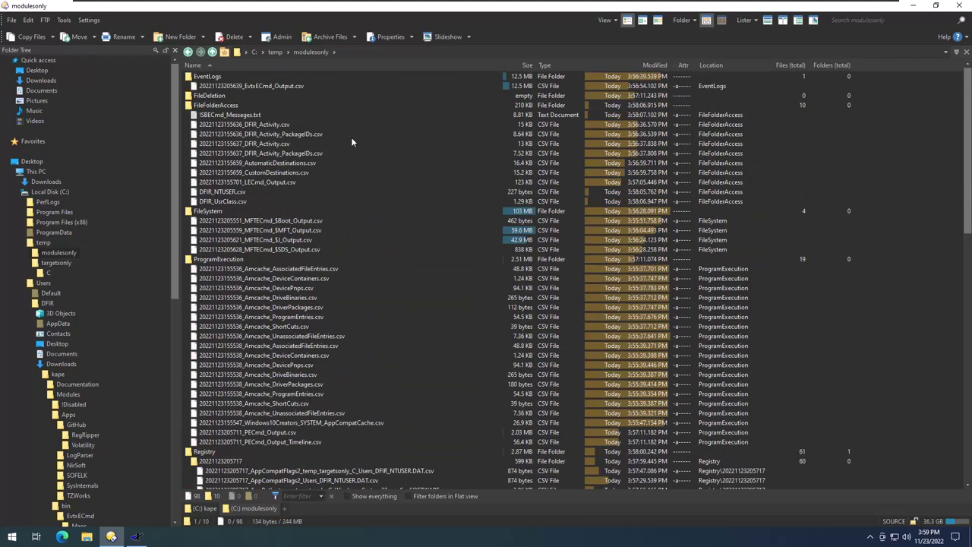
click(340, 101)
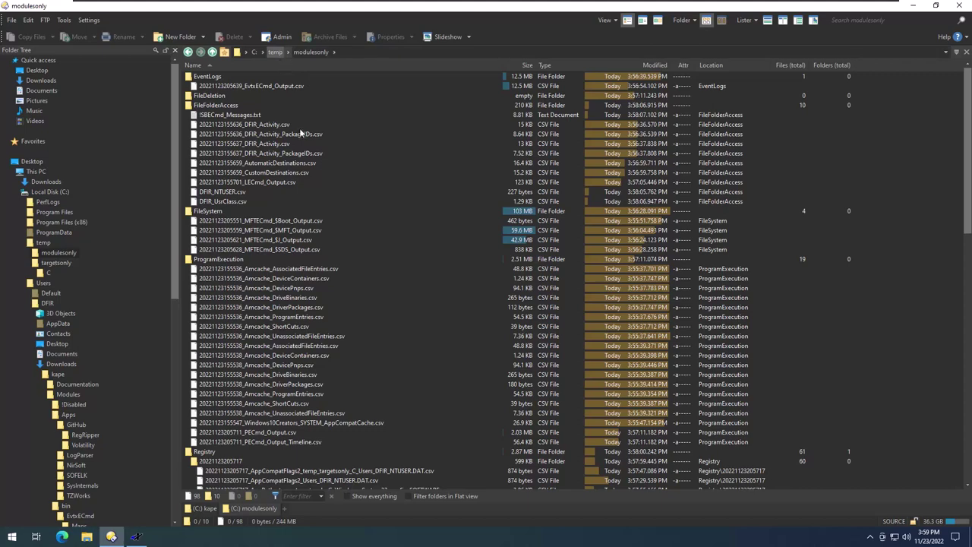
Switch to gkape, enable the target options alongside the module options, and set the target destination to C:\temp\both\tout.
click(136, 536)
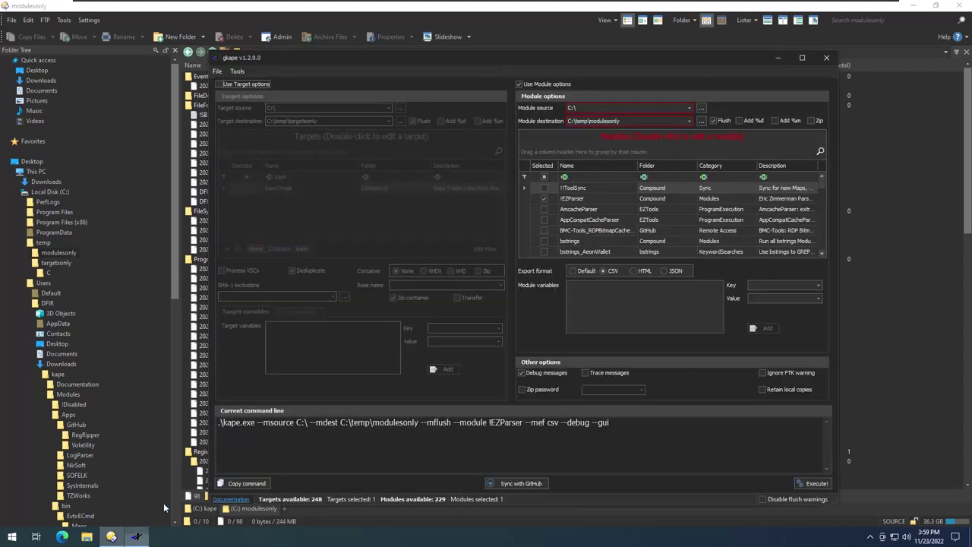
click(248, 85)
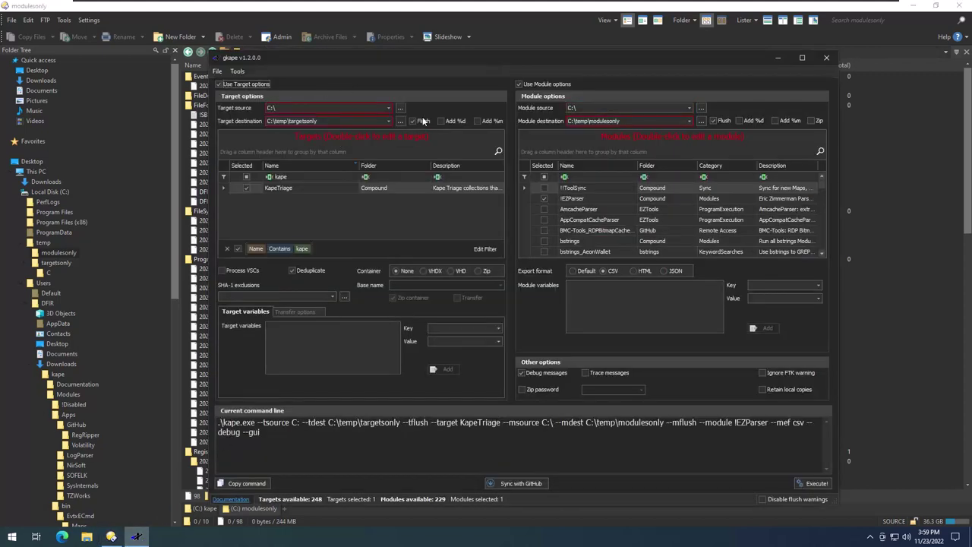
click(296, 121)
drag(290, 120, 318, 121)
text(both\tout)
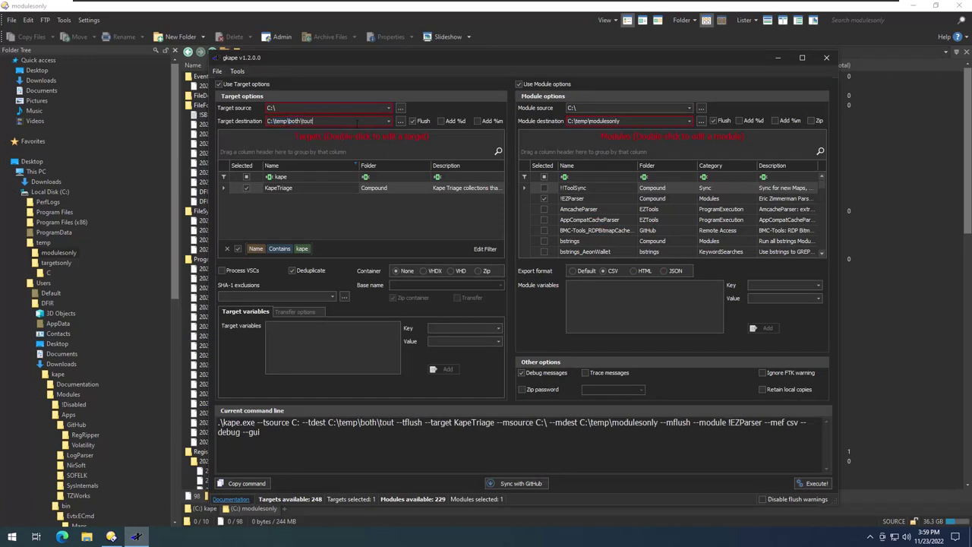
Reuse the target destination path for the module destination, changing it to C:\temp\both\mout.
key(ctrl+a)
key(ctrl+c)
click(636, 122)
key(ctrl+v)
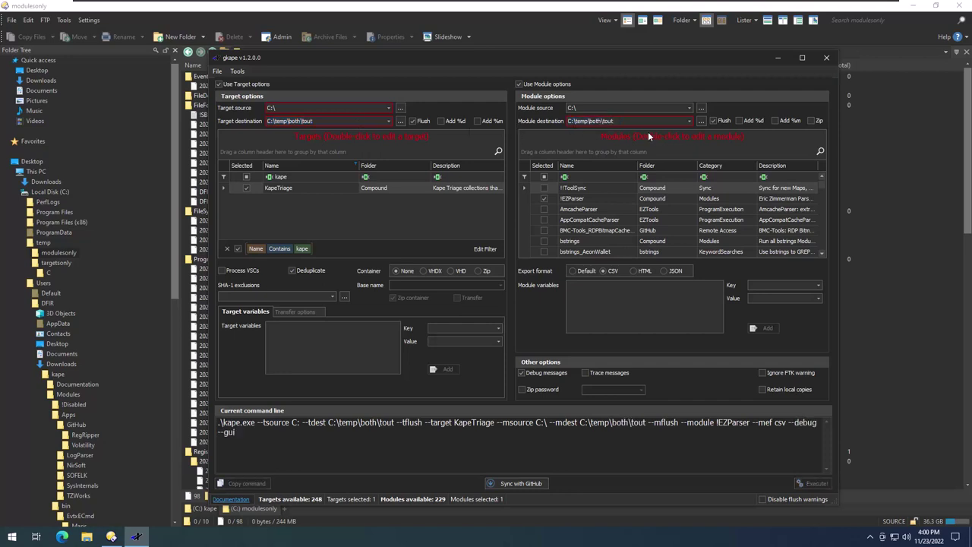
key(Left)
key(Left)
key(Left)
key(BackSpace)
text(m)
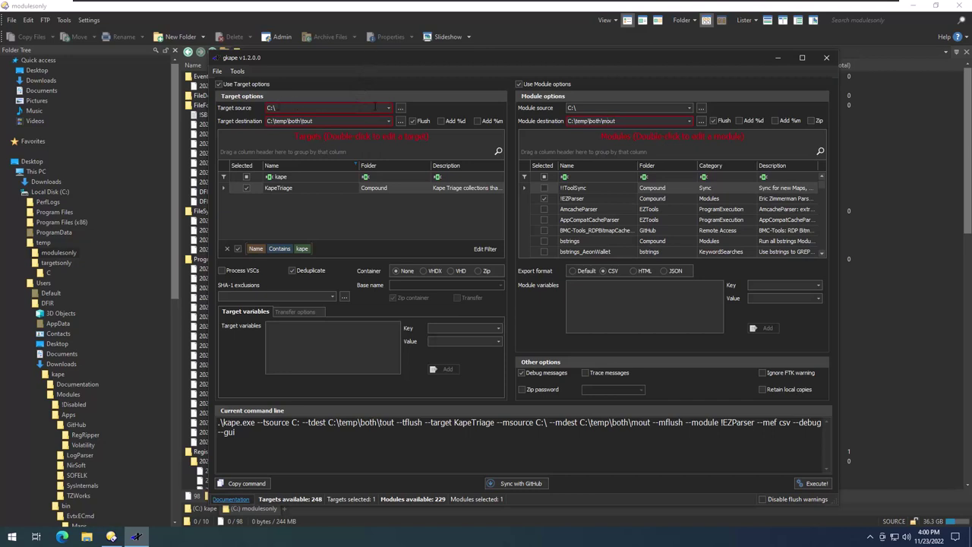
Clear the module source and execute the combined KapeTriage and !EZParser collection with CSV export.
click(613, 108)
key(BackSpace)
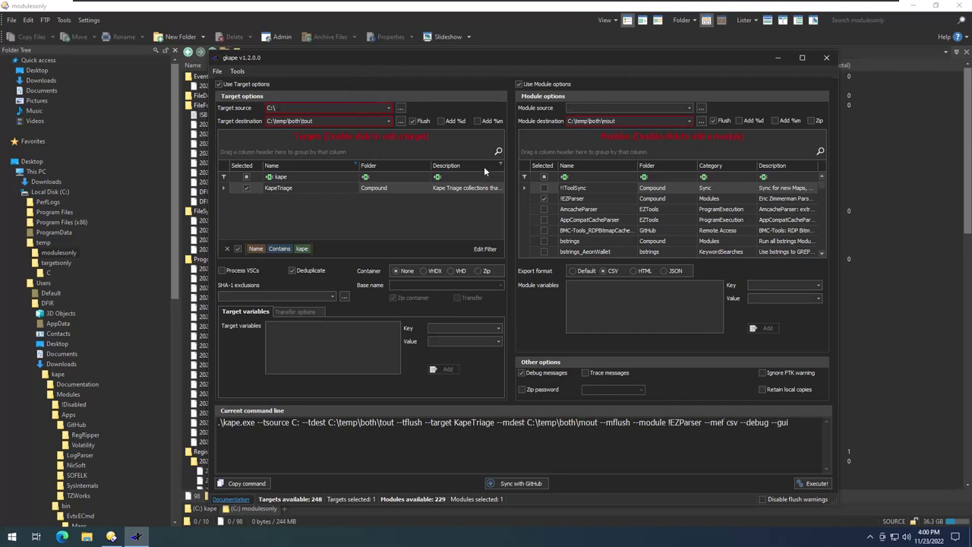
click(304, 120)
click(592, 120)
click(605, 271)
click(817, 483)
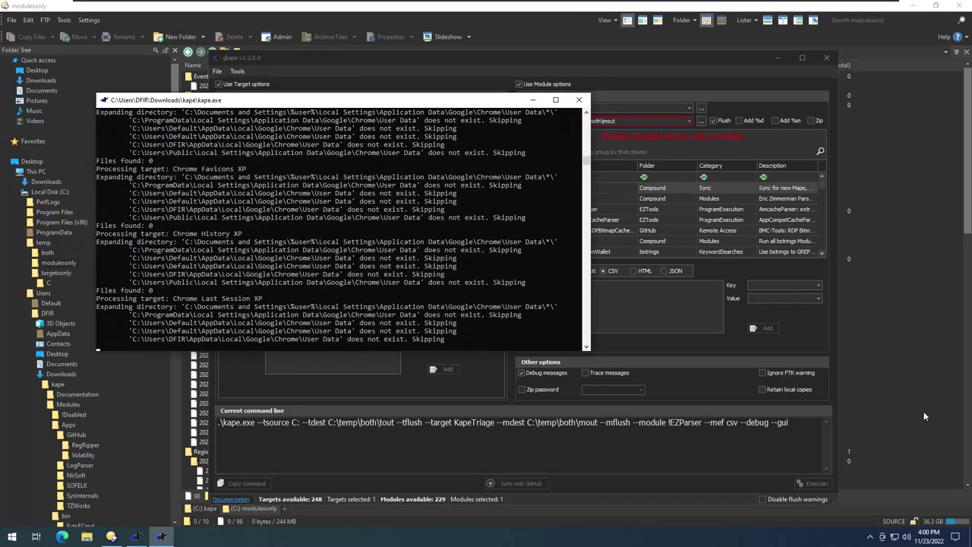
Switch to the file manager, open C:\temp\targetsonly, and examine the collected $J and $Max files under $Extend.
key(alt+Tab)
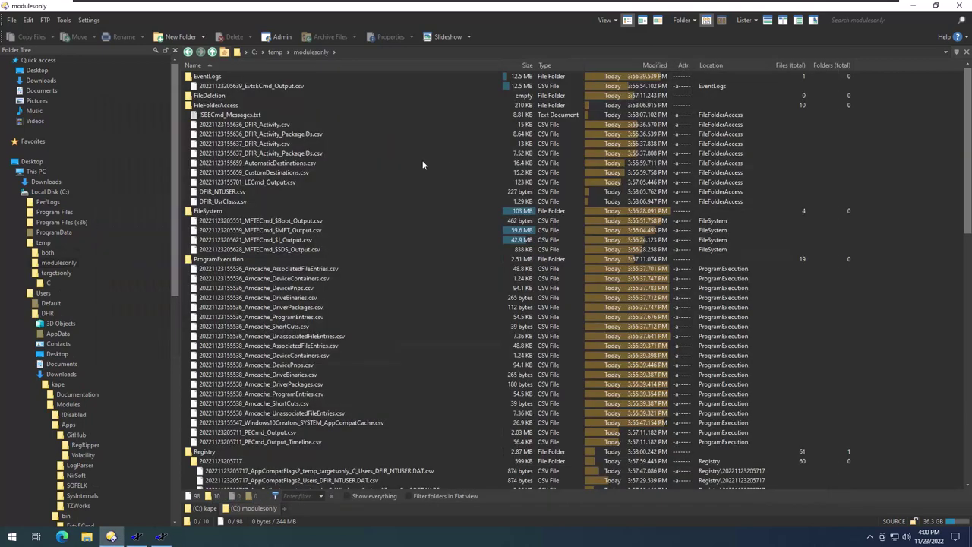
click(275, 52)
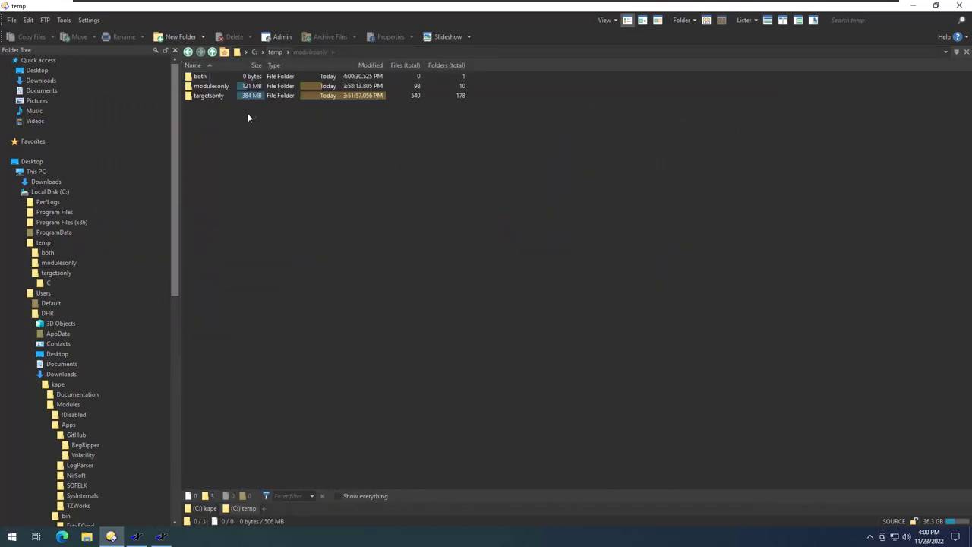
drag(247, 118, 207, 93)
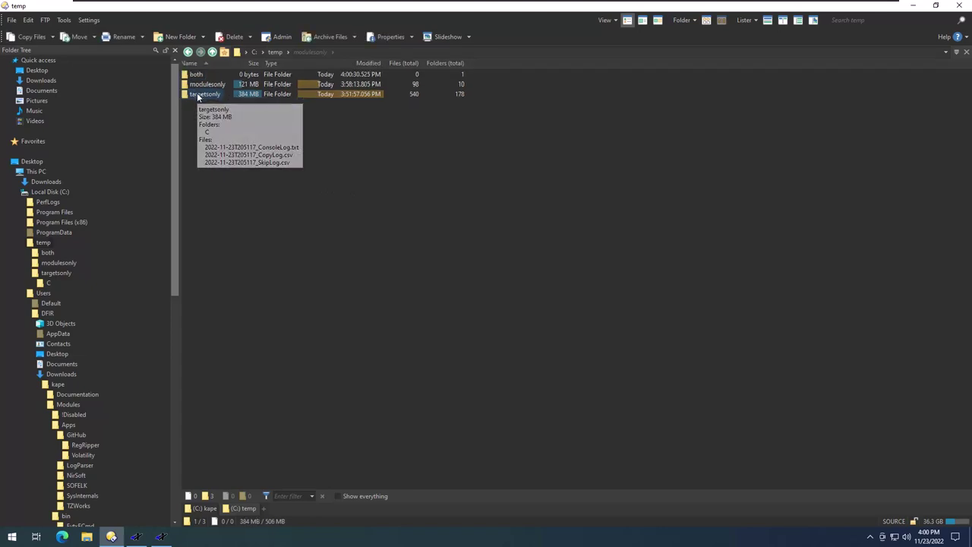
double_click(197, 97)
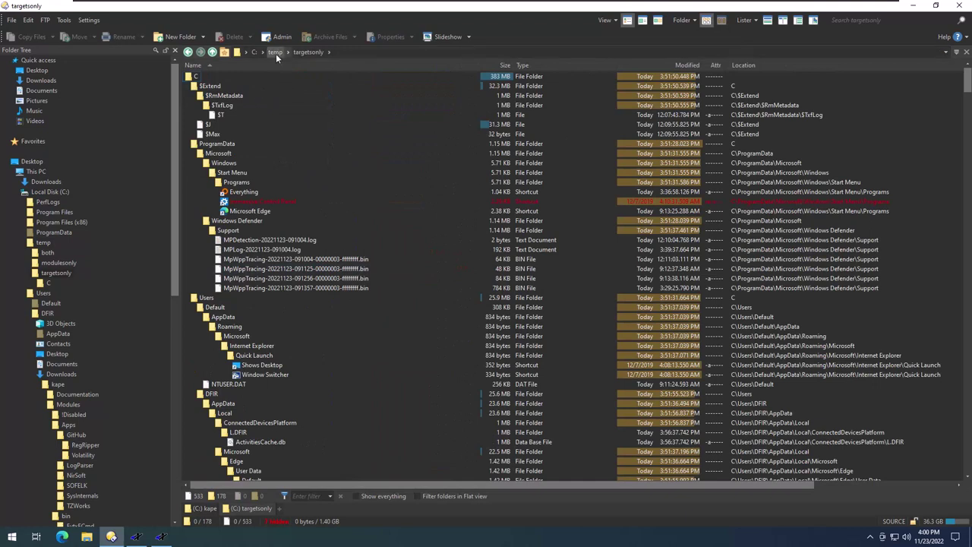
click(211, 133)
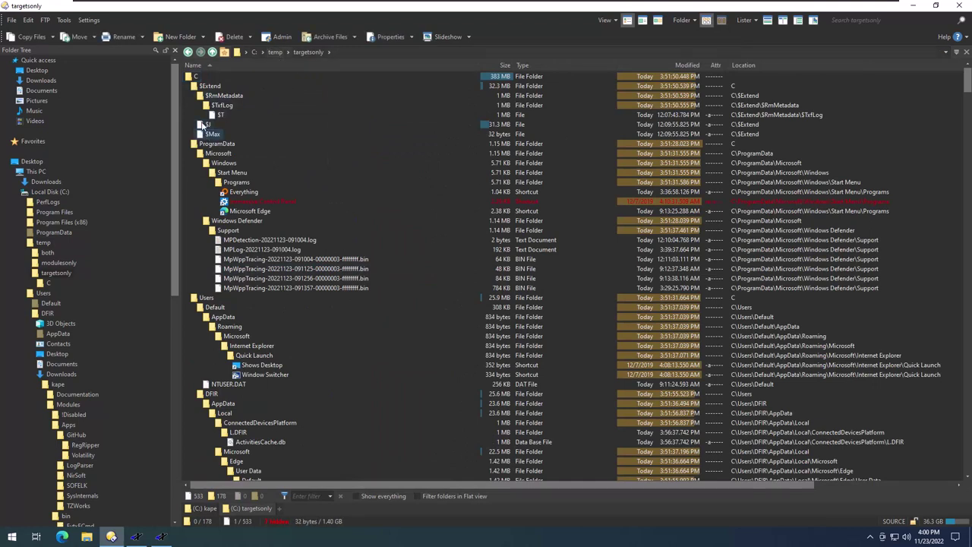
click(204, 124)
Return to the C:\temp folder and split the file manager into two stacked file listings.
click(212, 51)
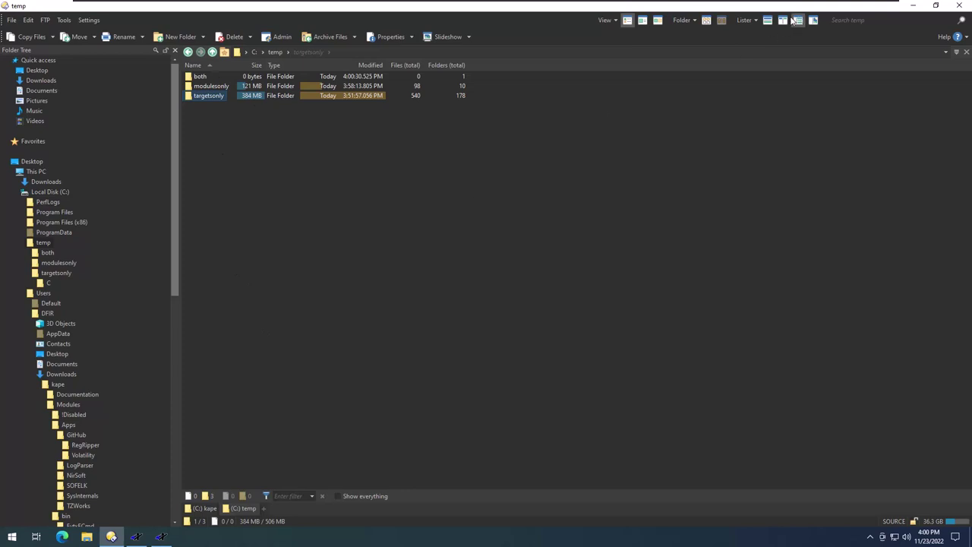
click(768, 20)
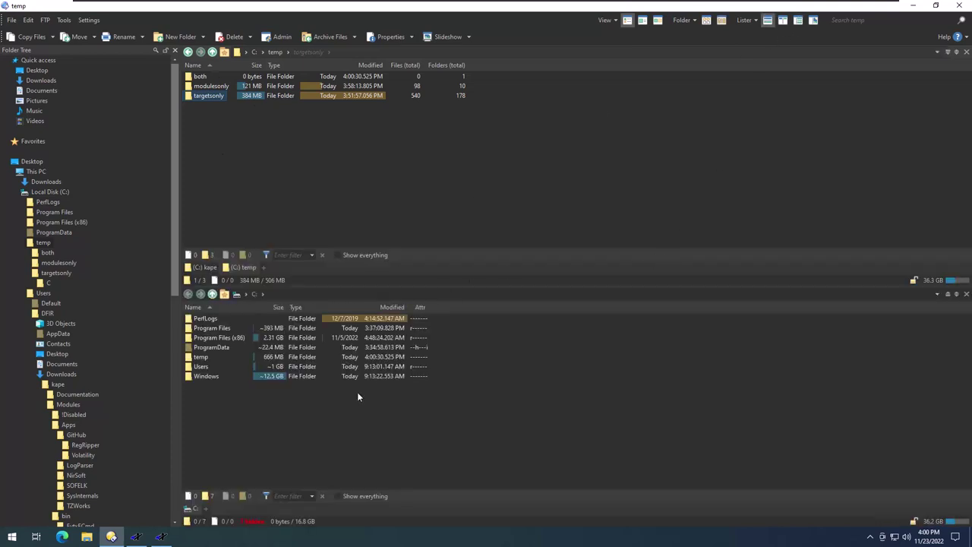
Open Downloads\ZimmermanTools\net6\TimelineExplorer in a new tab of the second listing and launch TimelineExplorer.exe.
click(206, 508)
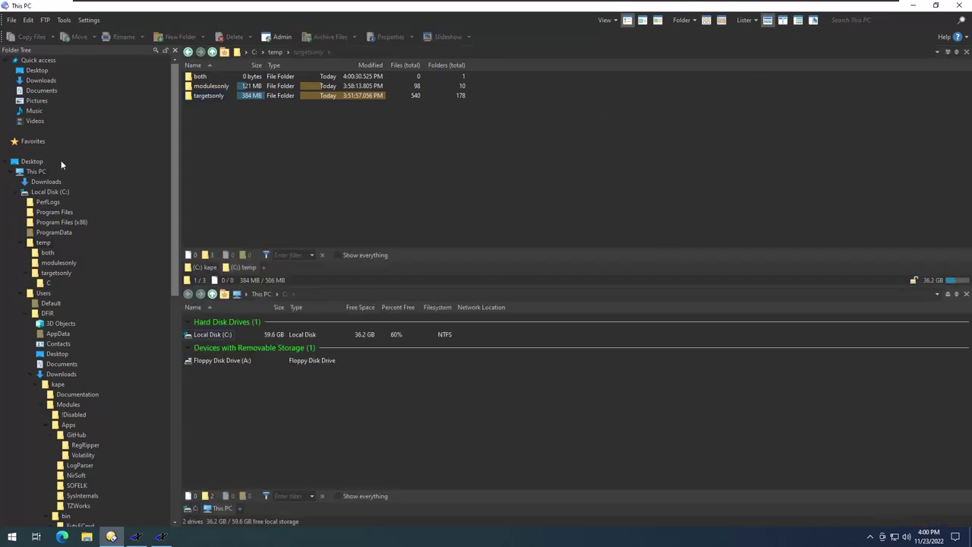
click(41, 80)
click(201, 329)
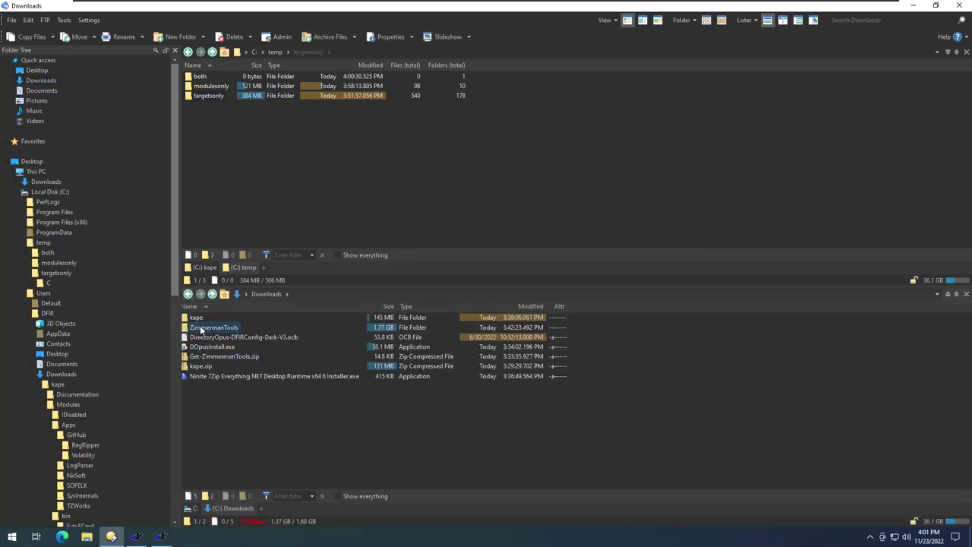
double_click(201, 328)
double_click(202, 375)
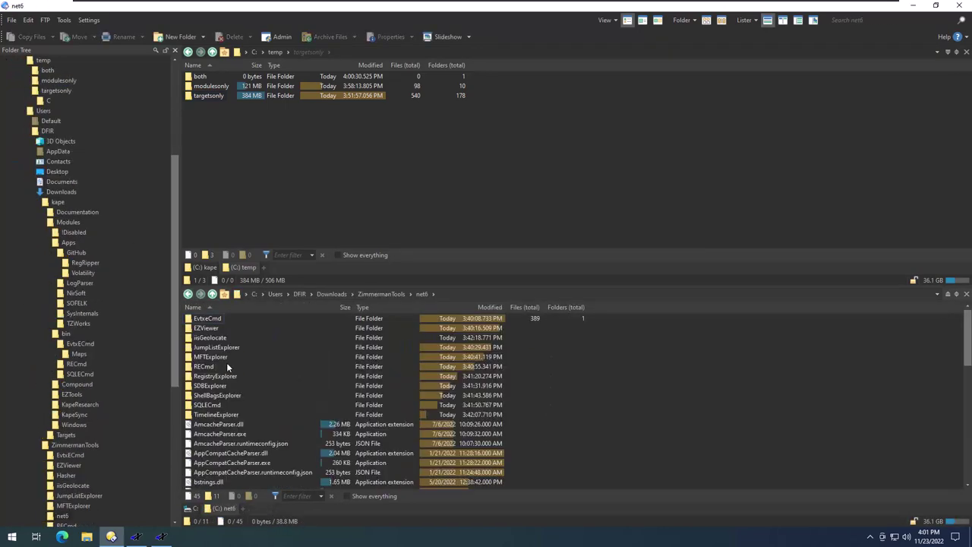
scroll(249, 404, down, 1)
double_click(222, 392)
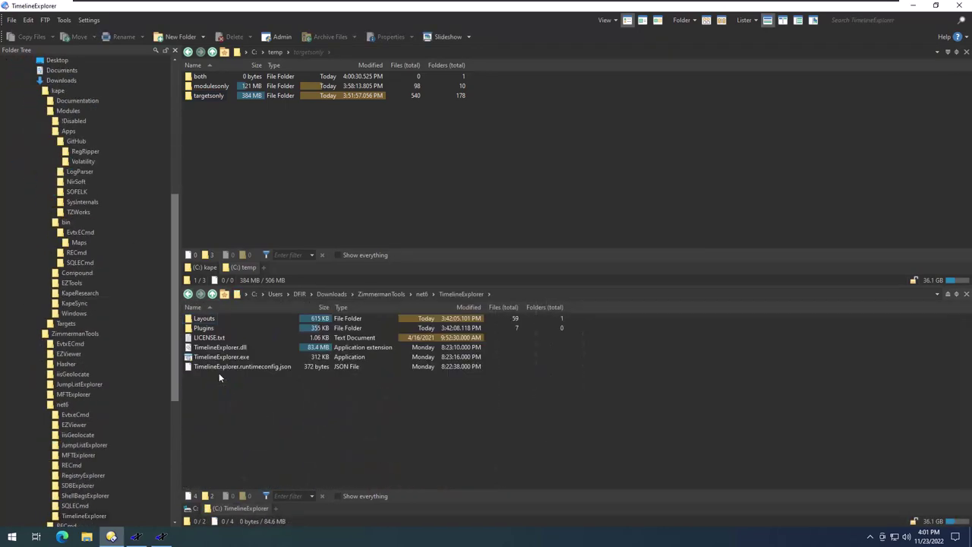
click(218, 357)
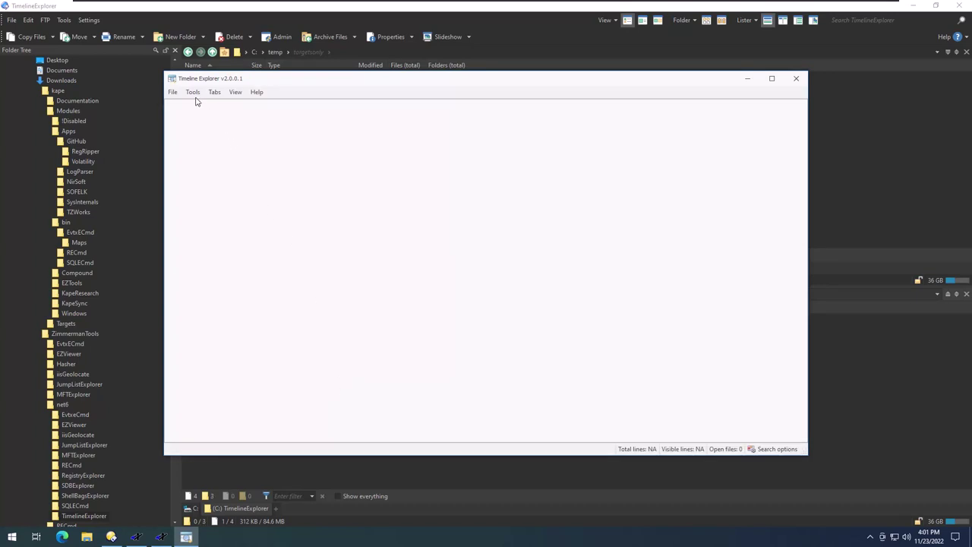
Change Timeline Explorer's skin to Office 2019 Black.
click(193, 92)
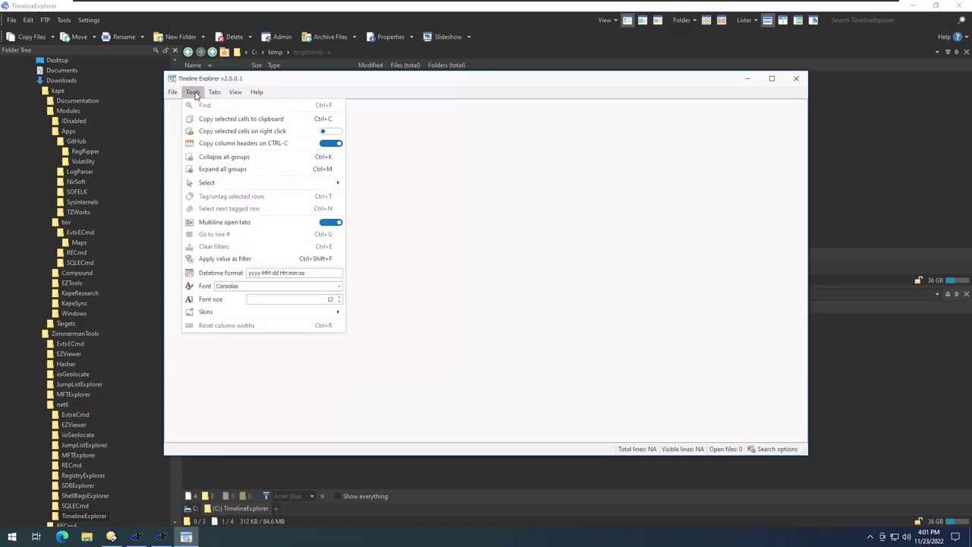
click(194, 93)
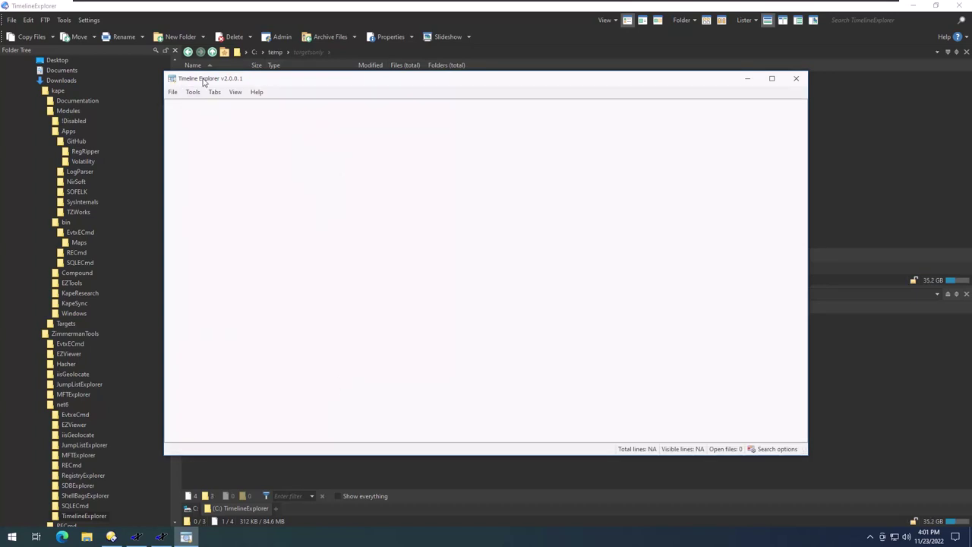
click(193, 92)
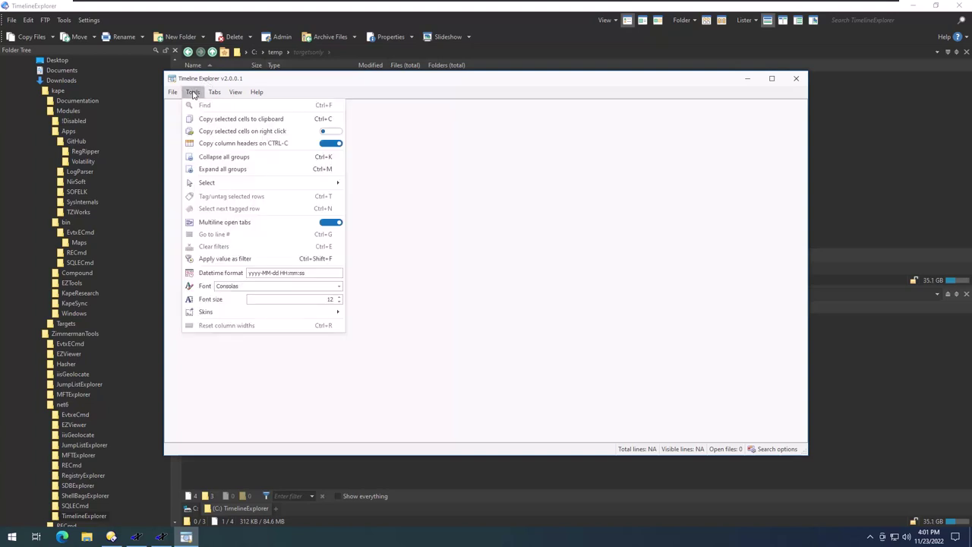
mouse_move(219, 312)
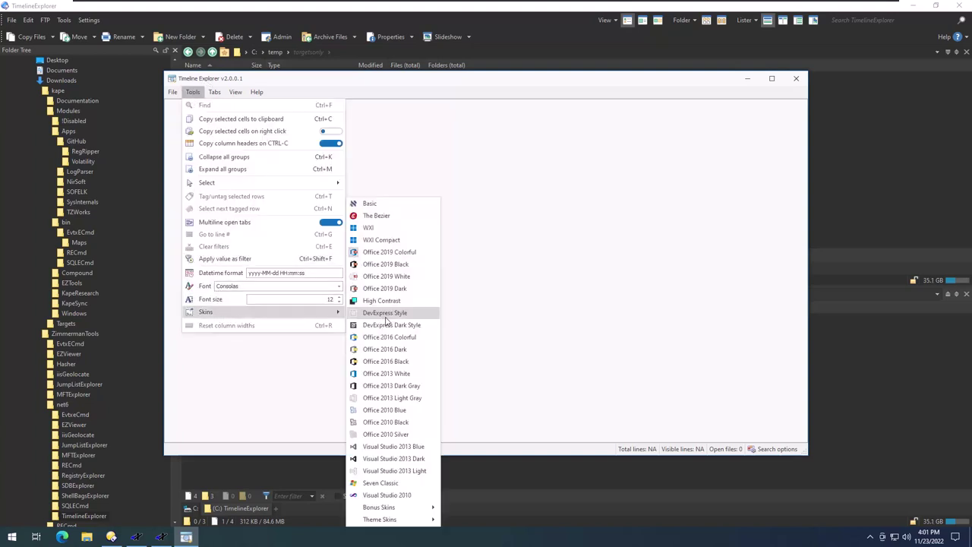
click(399, 264)
Enable copying selected cells on right click and disable copying column headers on CTRL-C.
click(193, 91)
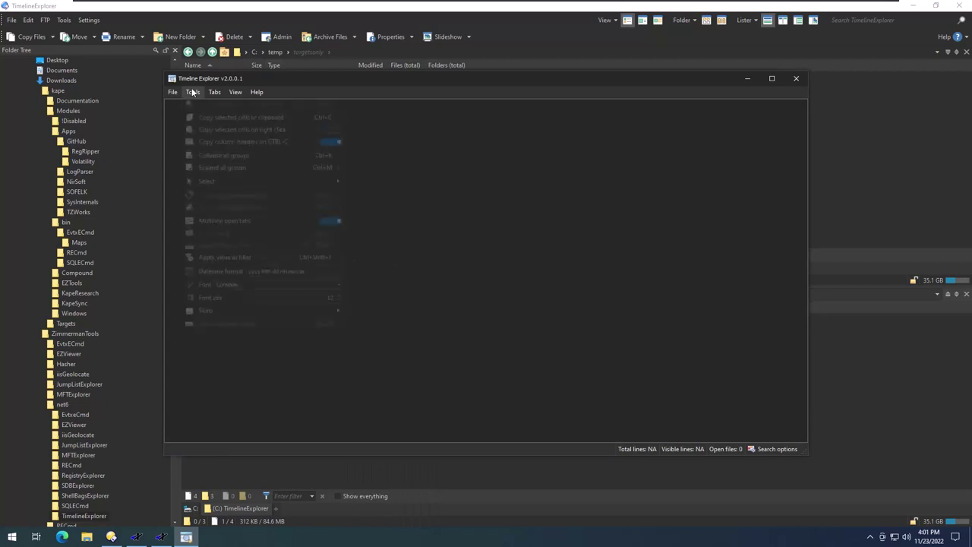
click(296, 133)
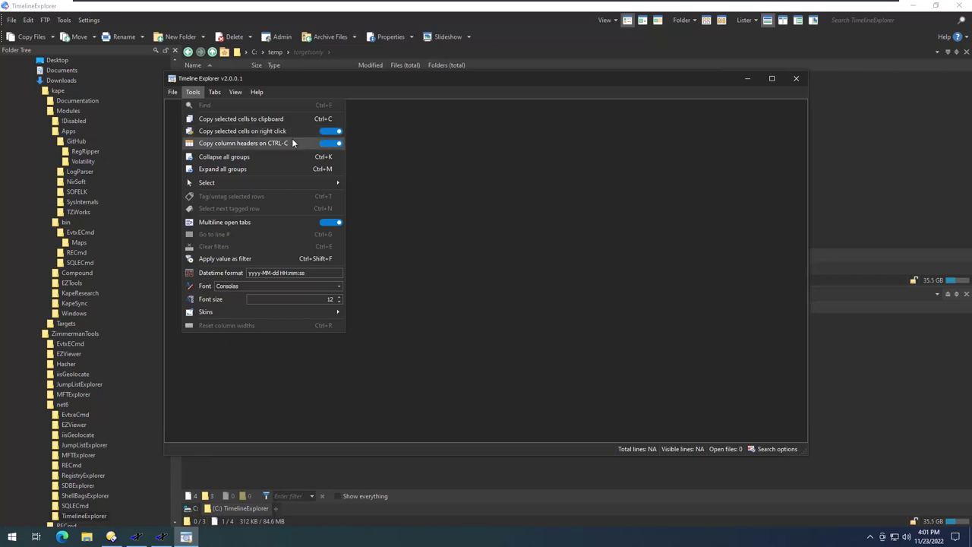
click(291, 139)
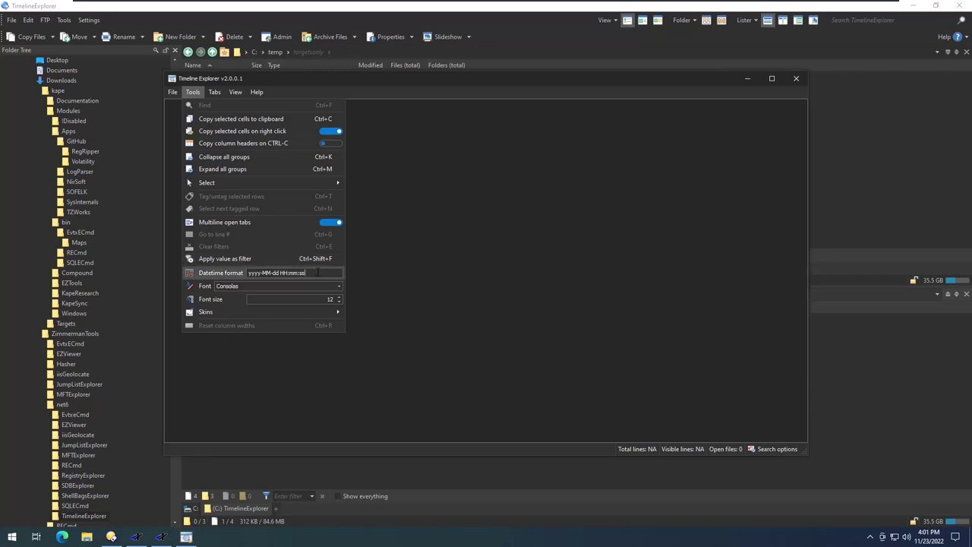
Set Timeline Explorer's datetime format to yyyy-MM-dd HH:mm:ss.fffffff.
text(fffffff)
click(396, 262)
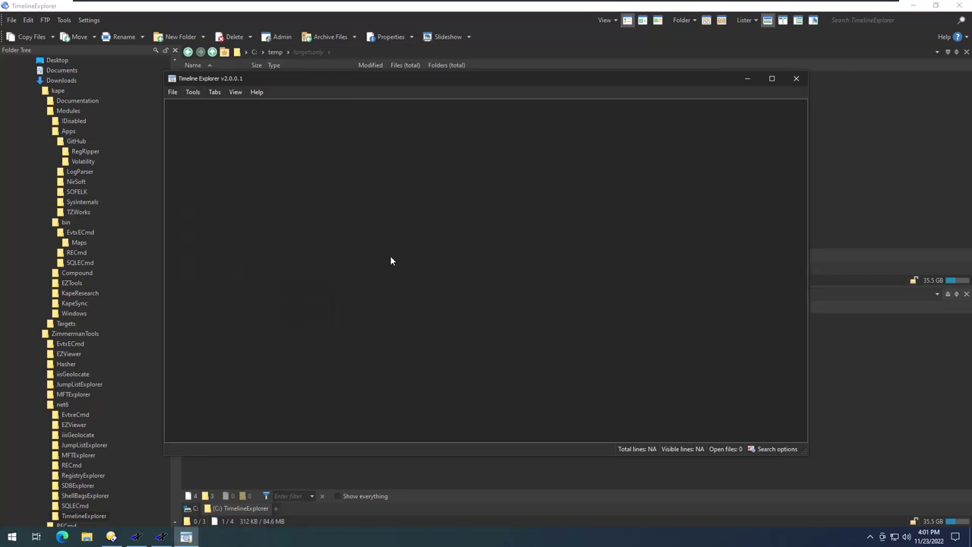
click(194, 93)
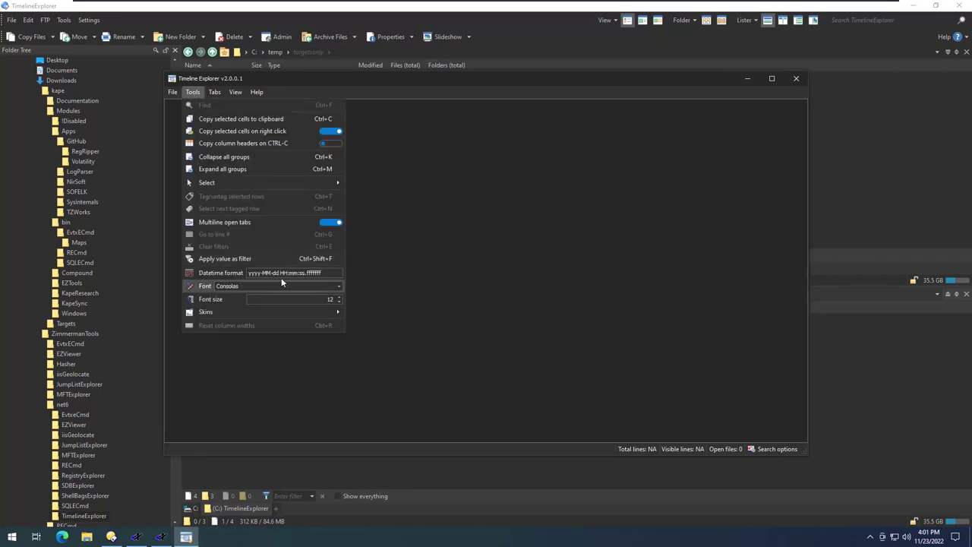
click(371, 267)
Exit Timeline Explorer and check its Settings folder for the saved TLE_settings.xml file.
click(172, 92)
click(182, 160)
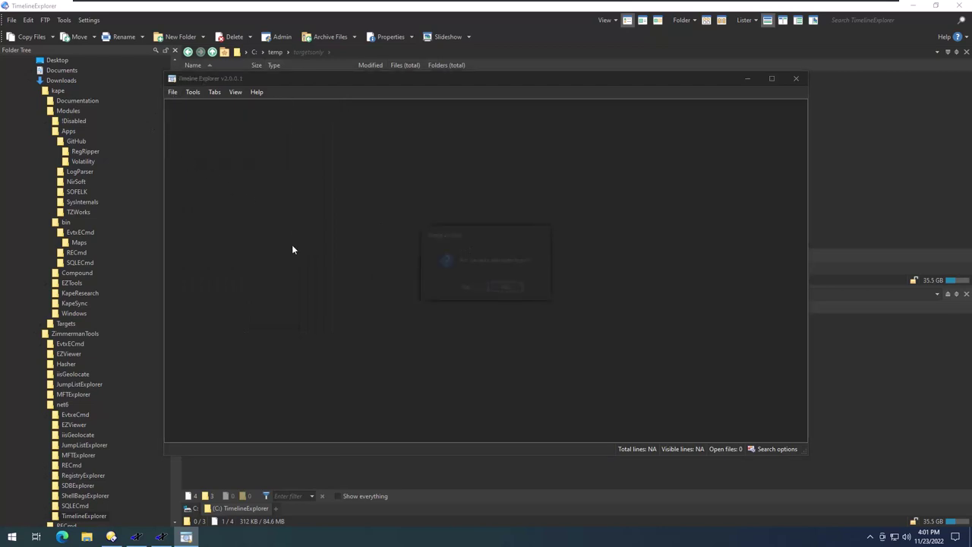
click(454, 284)
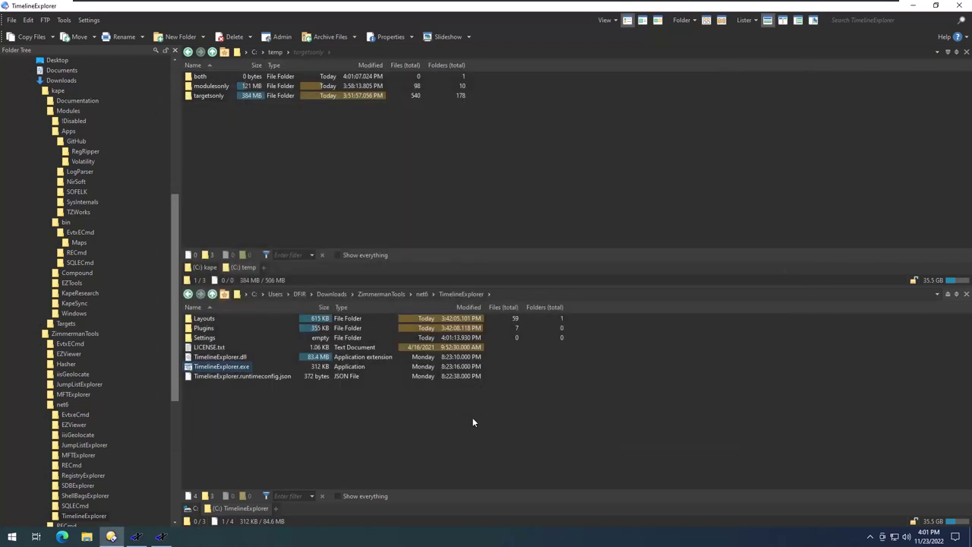
click(339, 390)
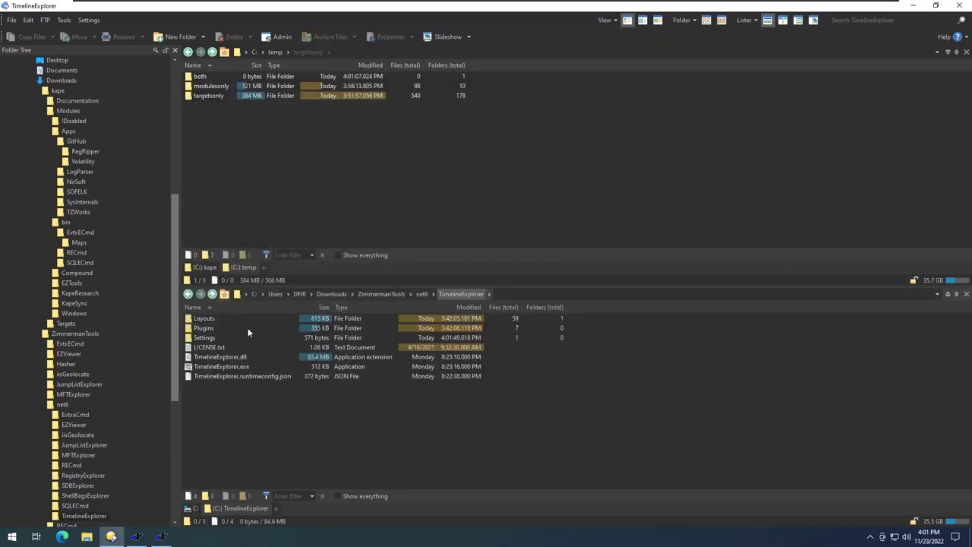
double_click(202, 338)
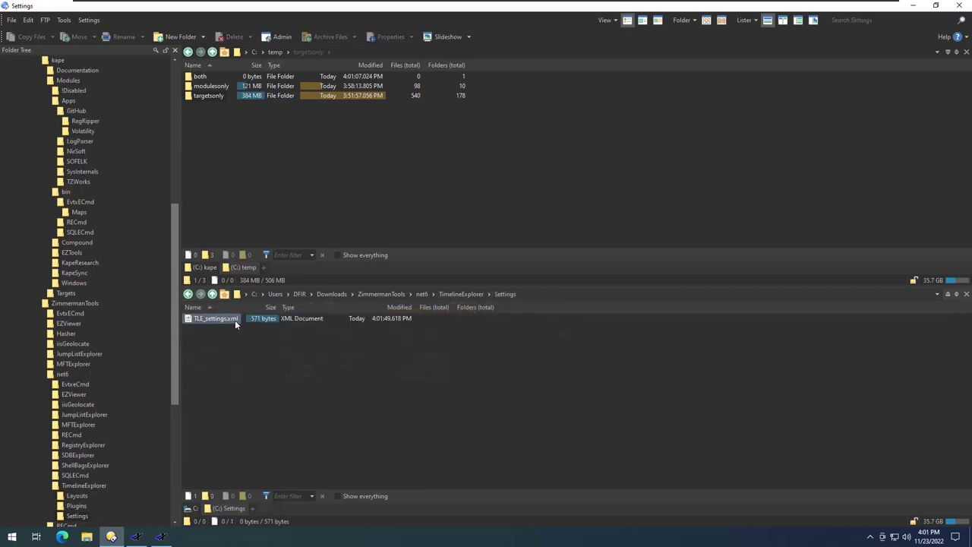
click(212, 295)
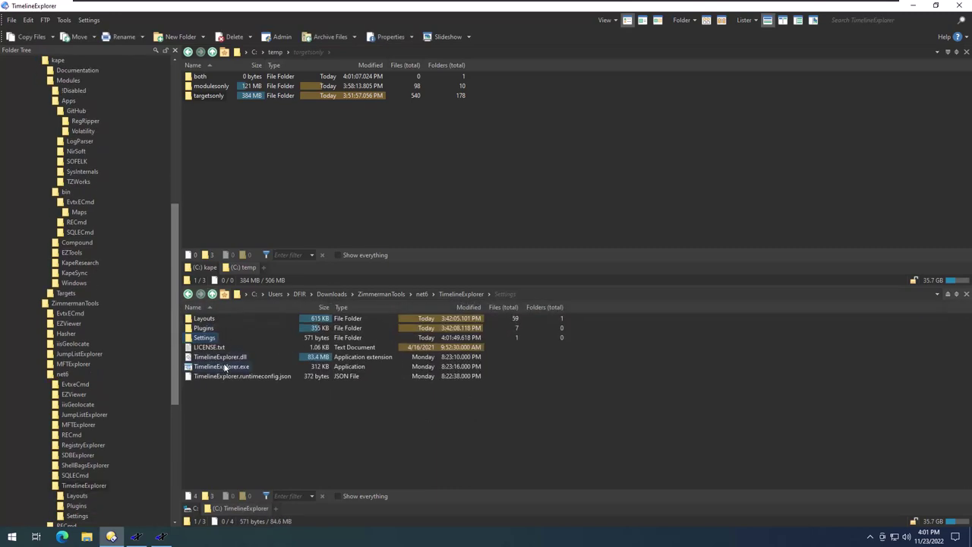
Relaunch TimelineExplorer.exe, check its saved tool options, and move its window clear of the C:\temp folder listing.
double_click(224, 366)
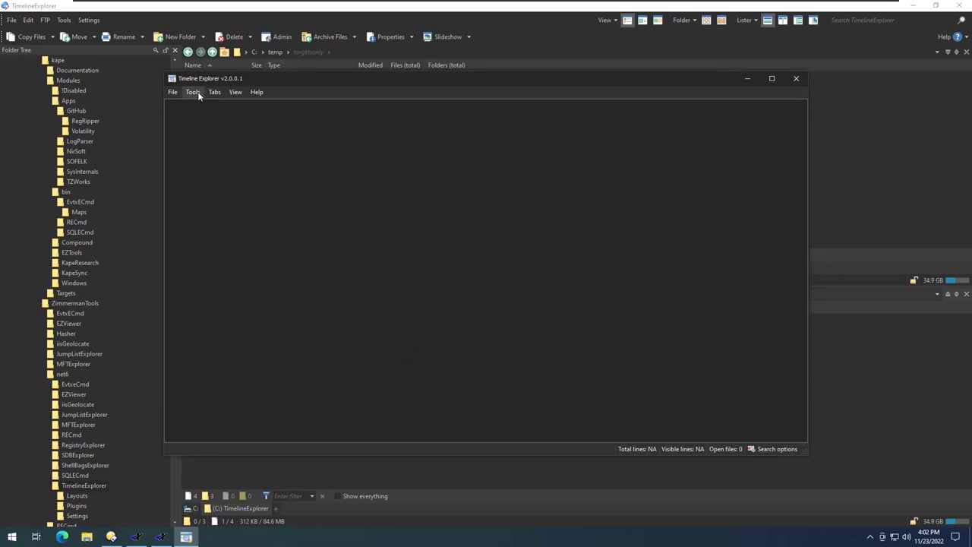
click(194, 92)
click(194, 92)
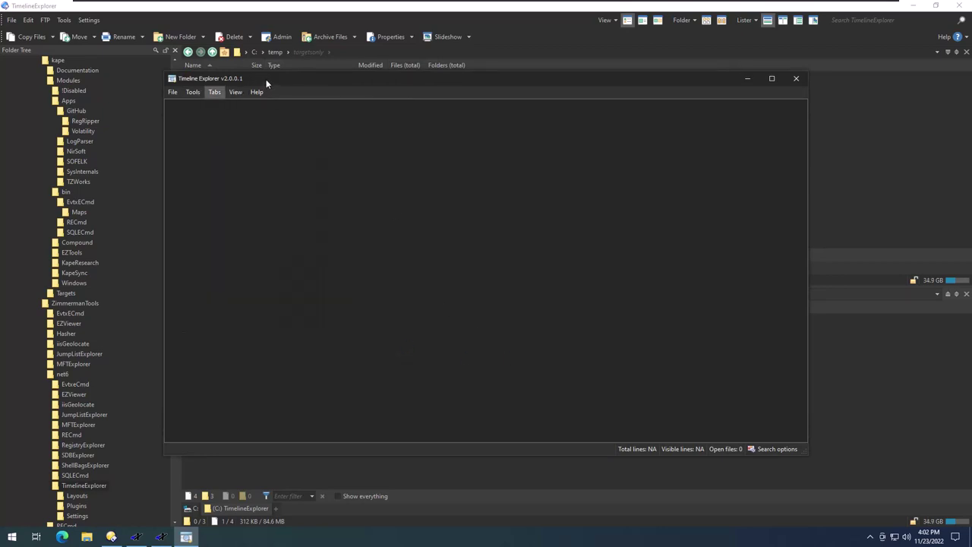
drag(267, 79, 348, 102)
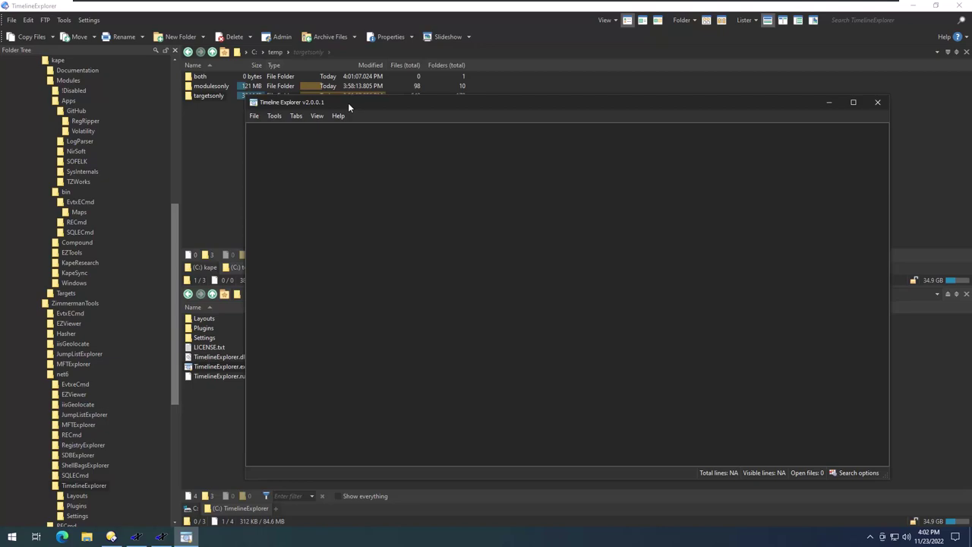
drag(348, 102, 347, 114)
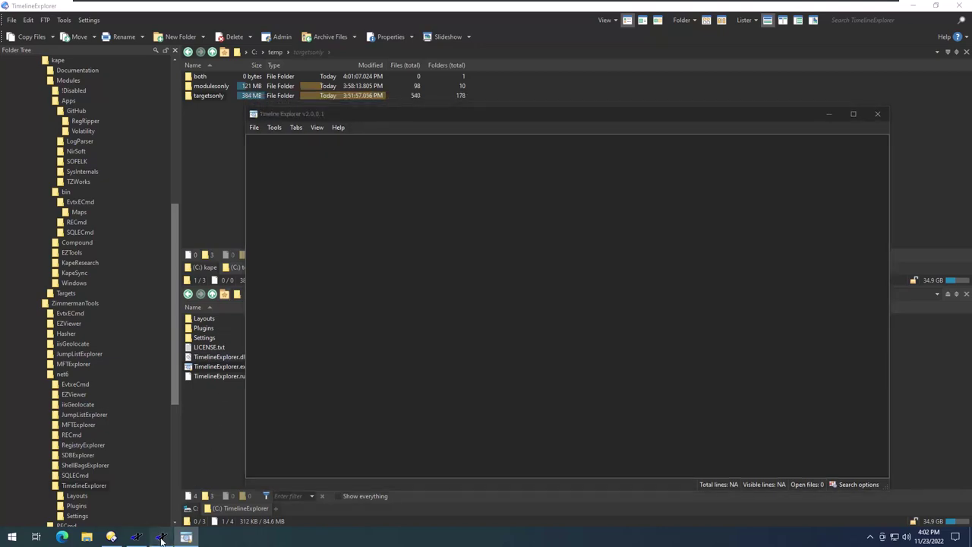
Close the KAPE console once the combined run has finished, and open C:\temp\both\tout in the file manager.
click(161, 539)
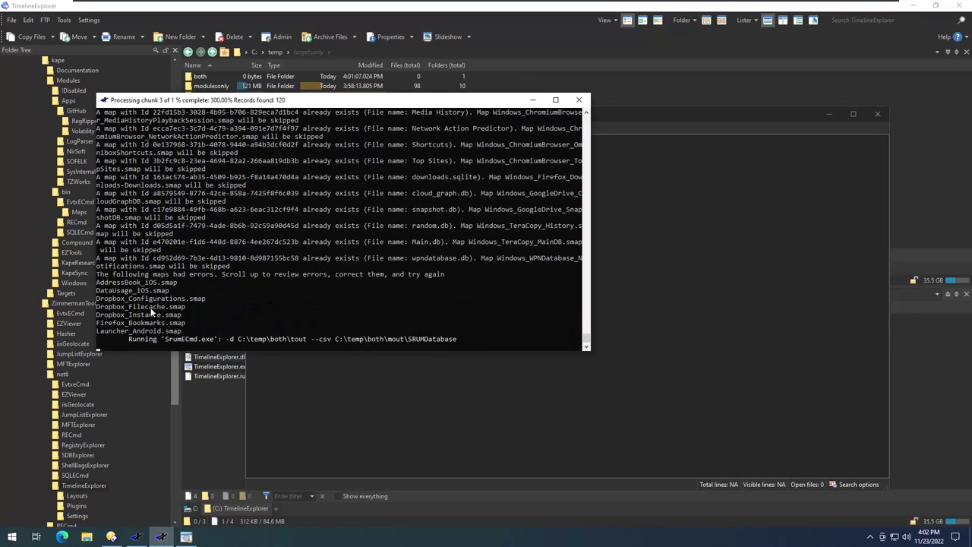
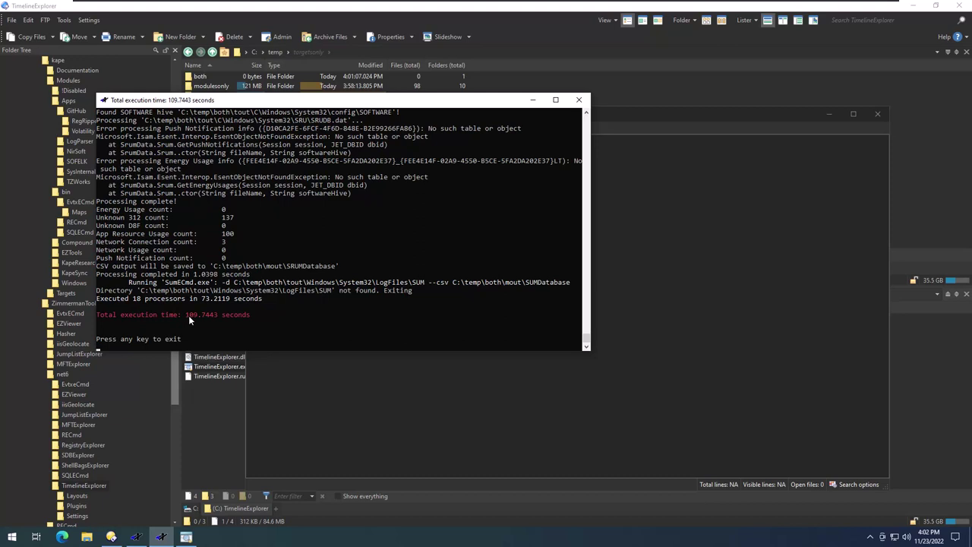
click(580, 99)
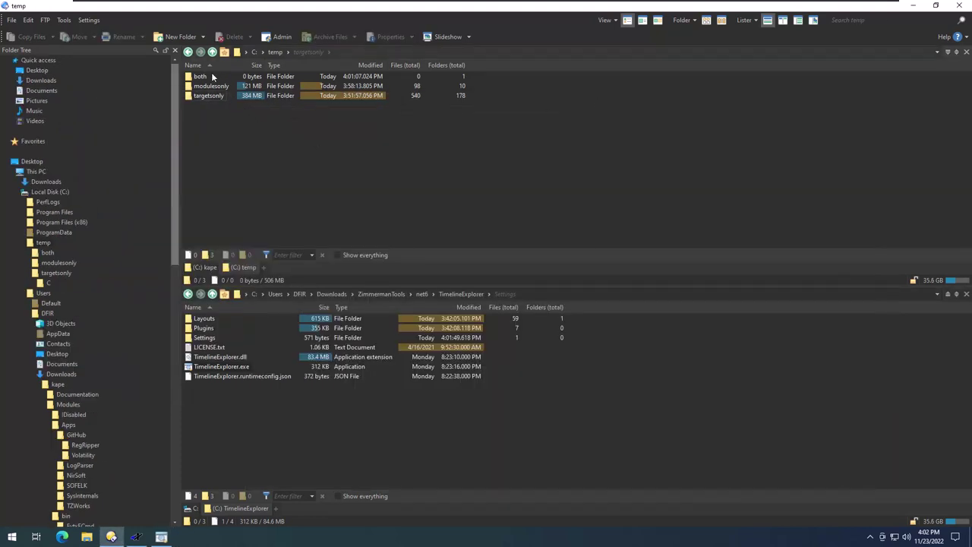
double_click(199, 77)
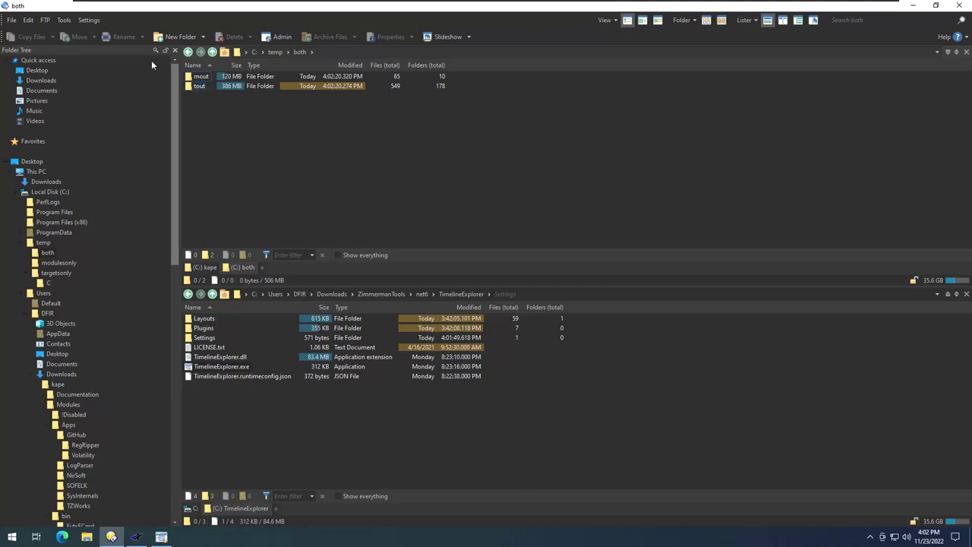
double_click(197, 87)
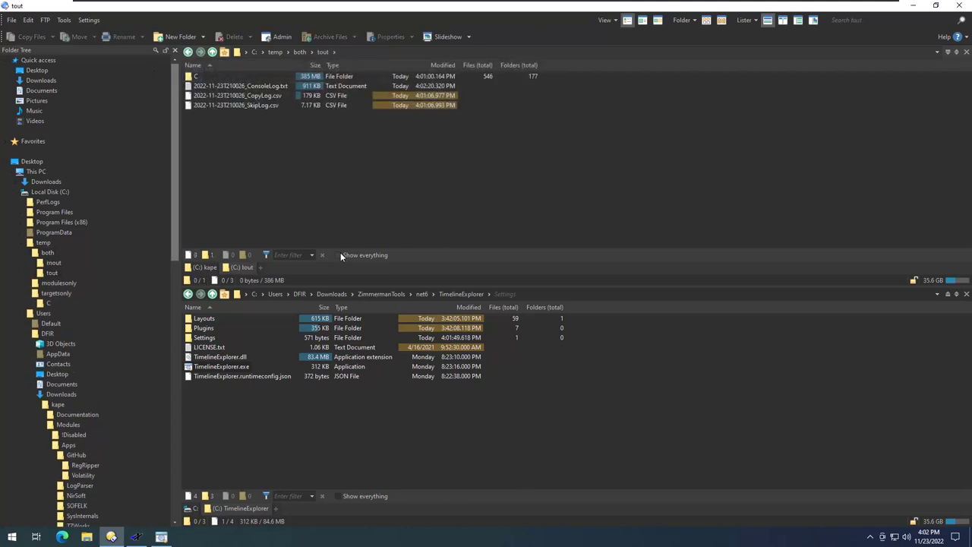
Open C:\temp\targetsonly in a new tab of the second listing and compare its contents with both\tout.
drag(284, 52, 285, 514)
click(287, 509)
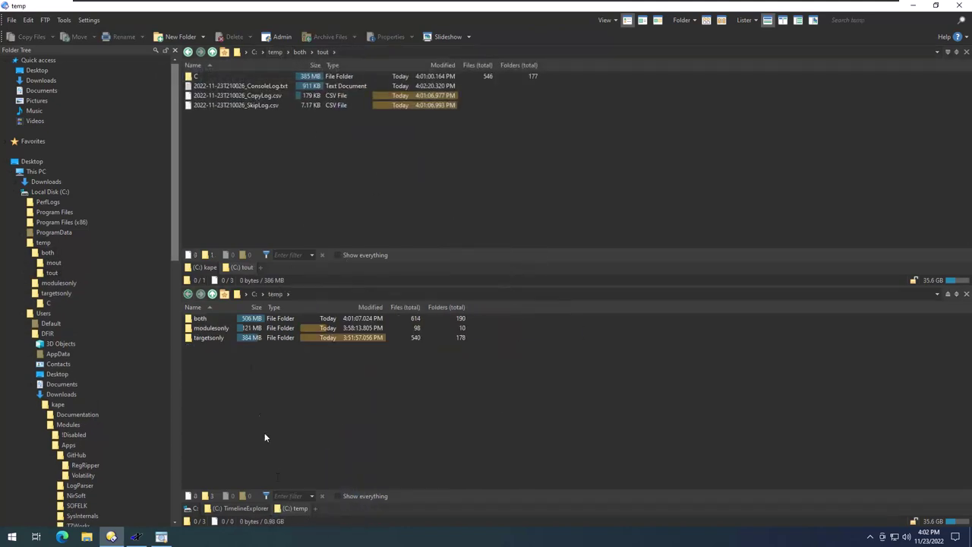
double_click(215, 338)
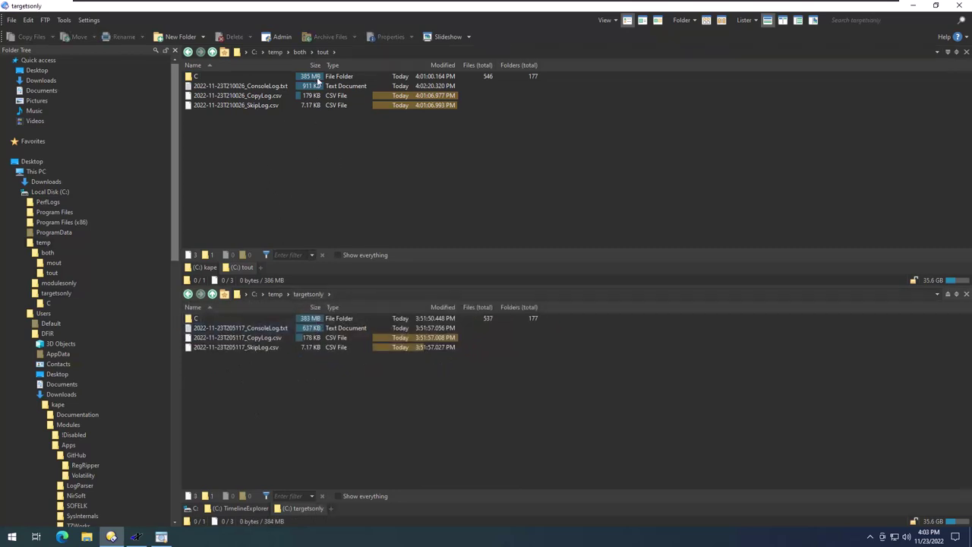
click(303, 120)
click(291, 317)
Open C:\temp\both\mout and C:\temp\modulesonly in the two listings to compare the module output folders.
click(299, 51)
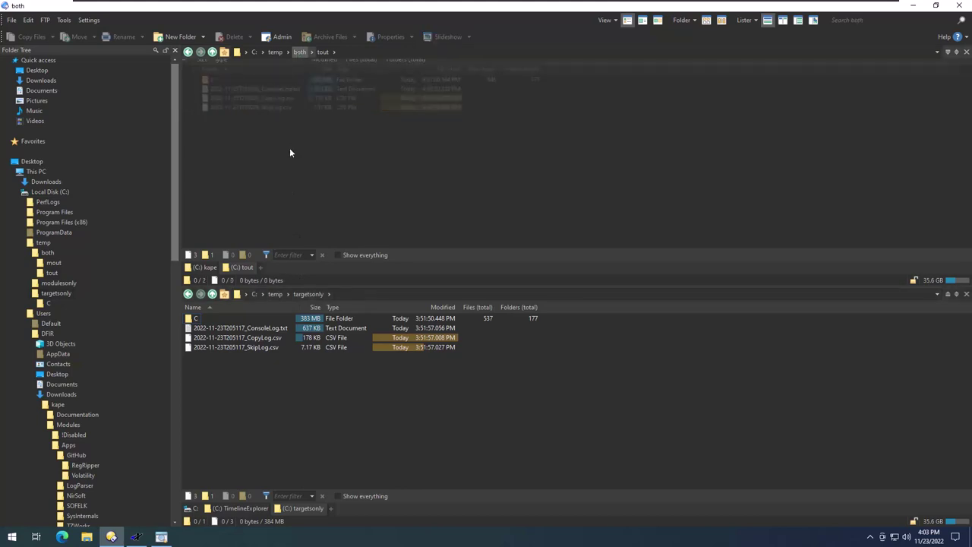
click(274, 294)
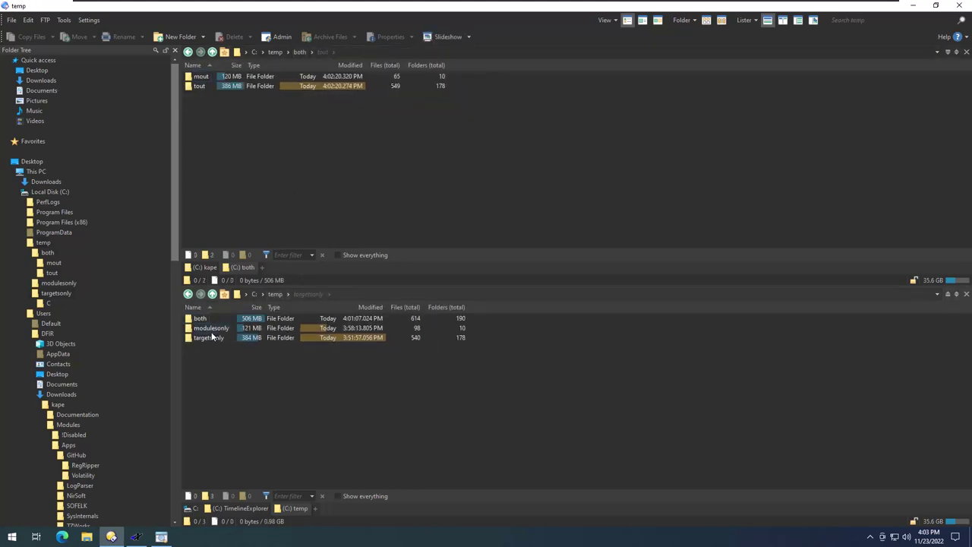
double_click(213, 328)
double_click(201, 76)
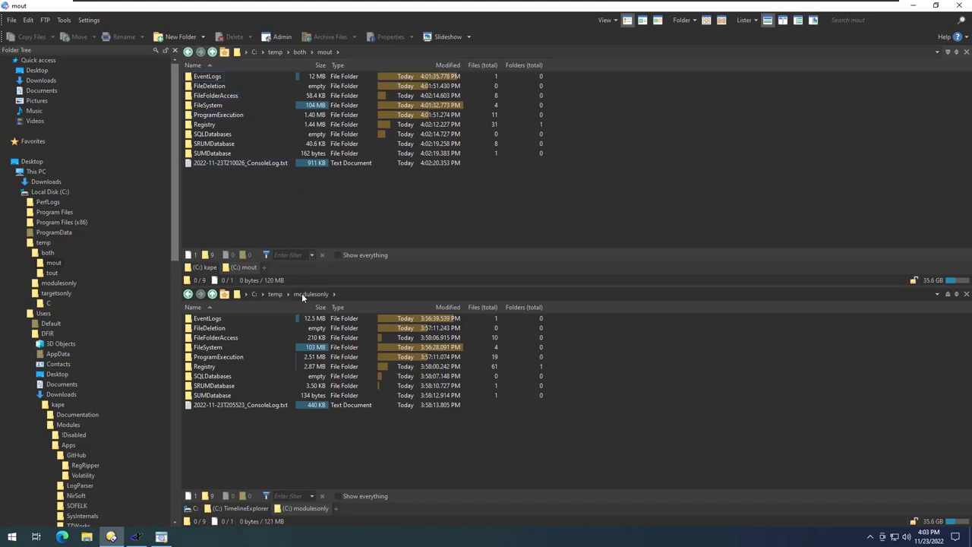
Return the file manager to a single listing and show the mout folder's contents in flat view.
click(766, 21)
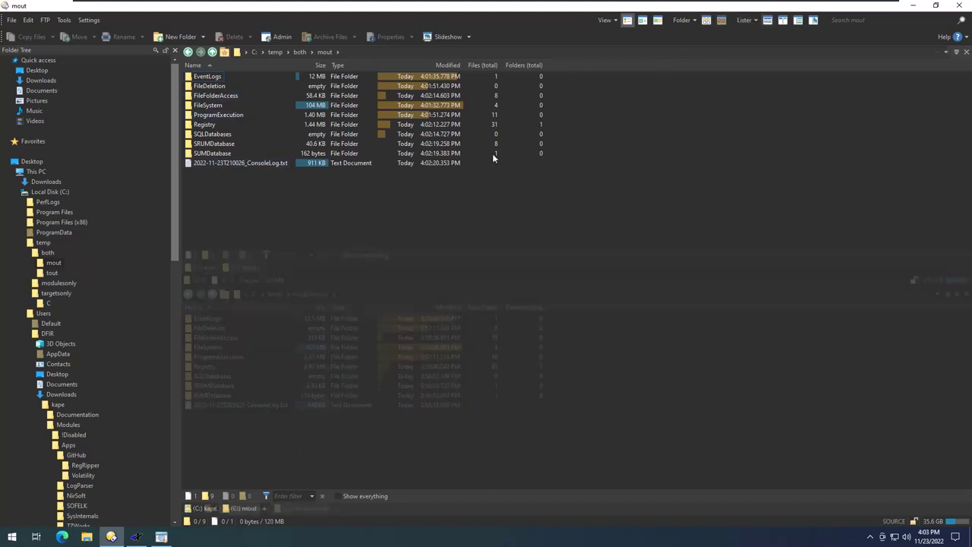
click(706, 19)
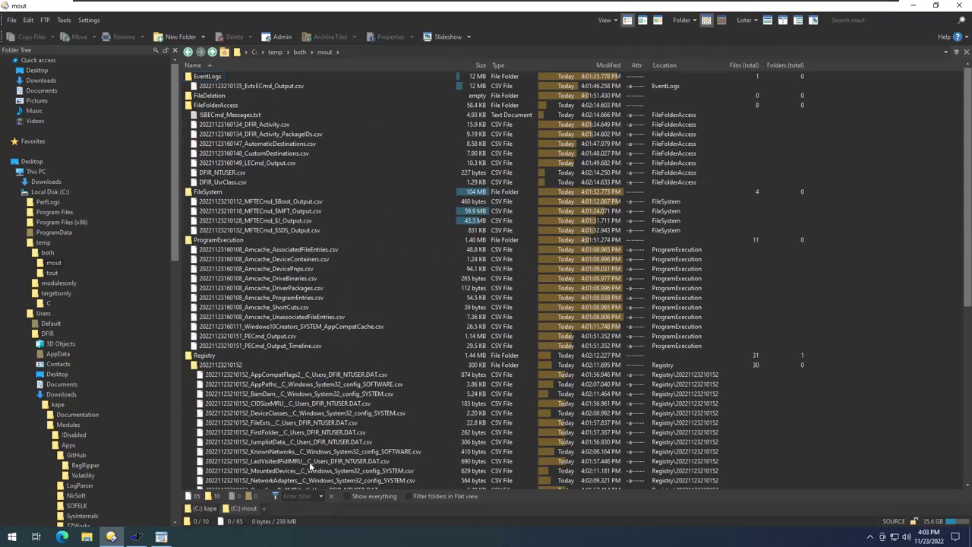
Restore and resize the file manager window so that the Timeline Explorer window stays partly exposed beside it.
click(161, 537)
drag(465, 6, 366, 31)
drag(720, 363, 713, 495)
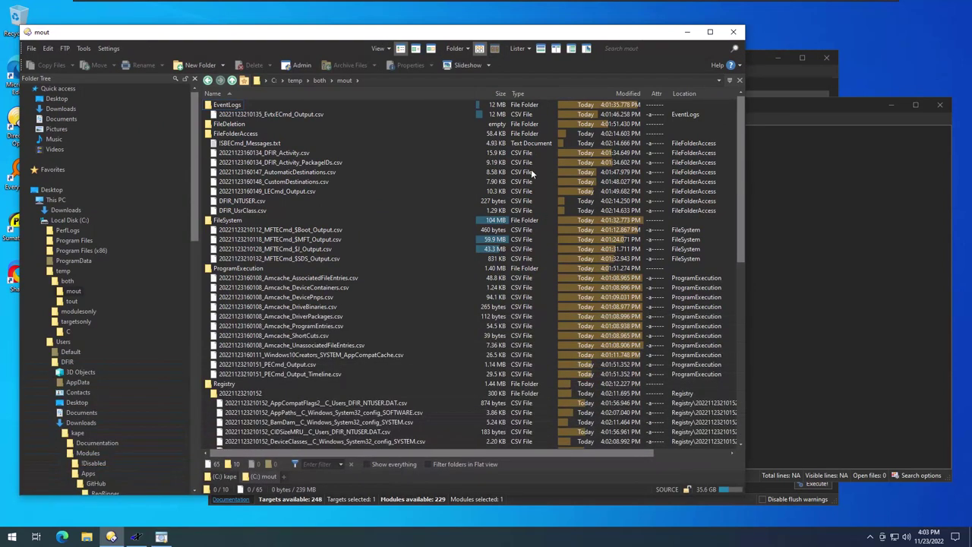
Select the EvtxECmd_Output, DFIR_Activity, AutomaticDestinations, LECmd_Output, DFIR_NTUSER and DFIR_UsrClass CSV files in the mout listing.
click(312, 115)
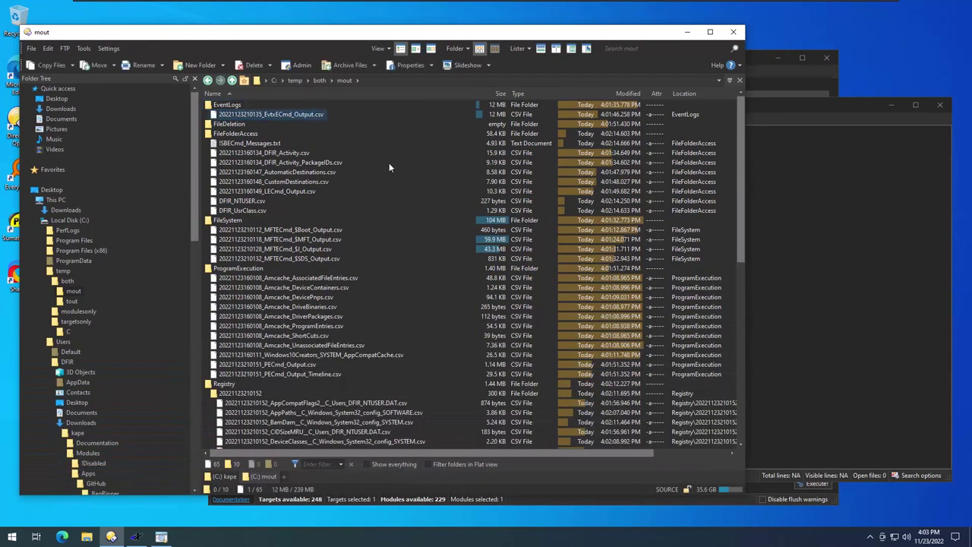
ctrl+click(304, 154)
ctrl+click(302, 172)
ctrl+click(296, 195)
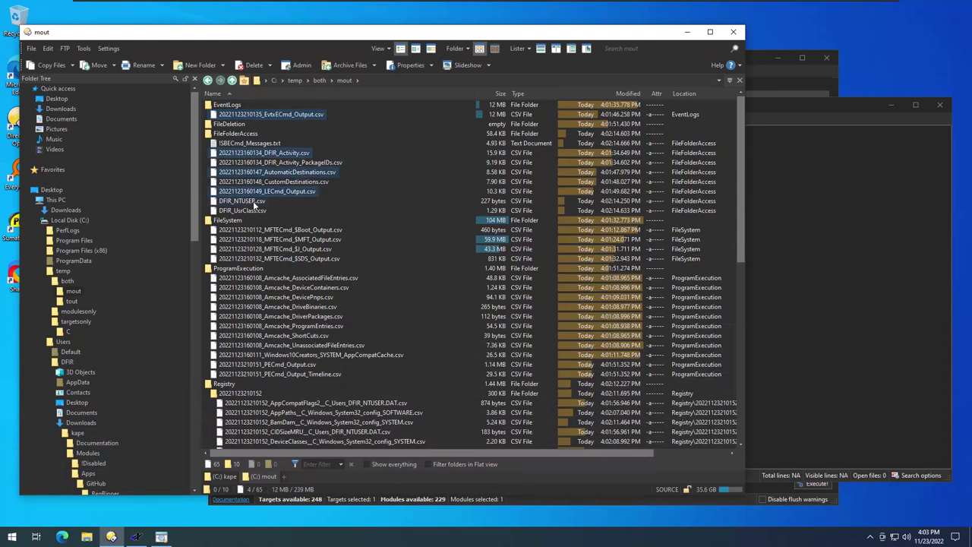
ctrl+click(255, 201)
ctrl+click(255, 211)
Add the MFTECmd $MFT and $J outputs, Amcache_UnassociatedFileEntries, AppCompatCache and PECmd_Output_Timeline CSV files to the selection.
scroll(337, 215, down, 2)
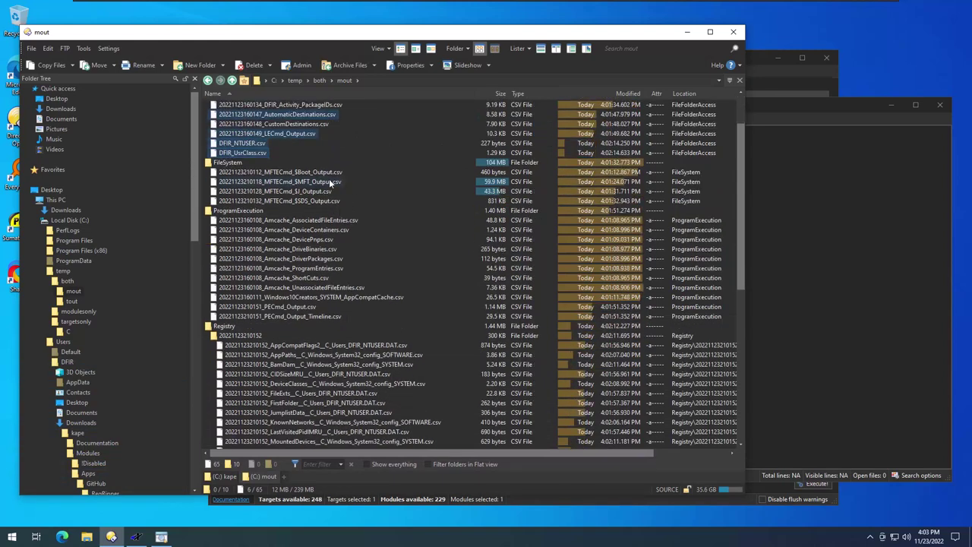
ctrl+click(329, 182)
ctrl+click(319, 191)
scroll(395, 195, down, 2)
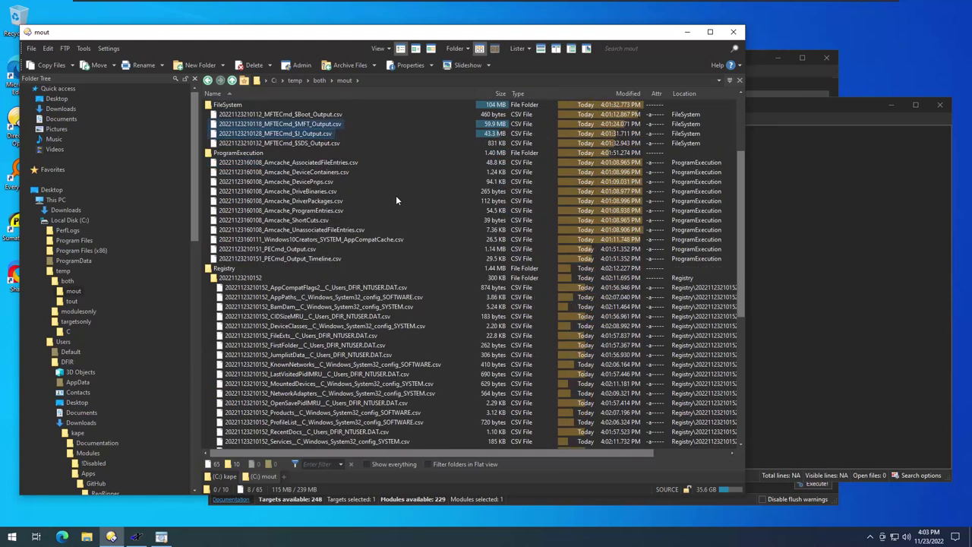
ctrl+click(312, 230)
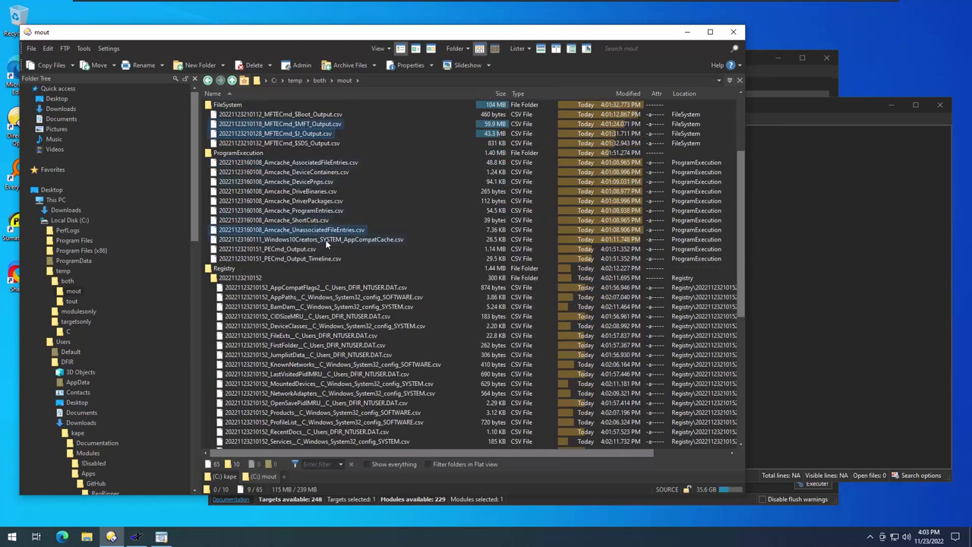
ctrl+click(326, 240)
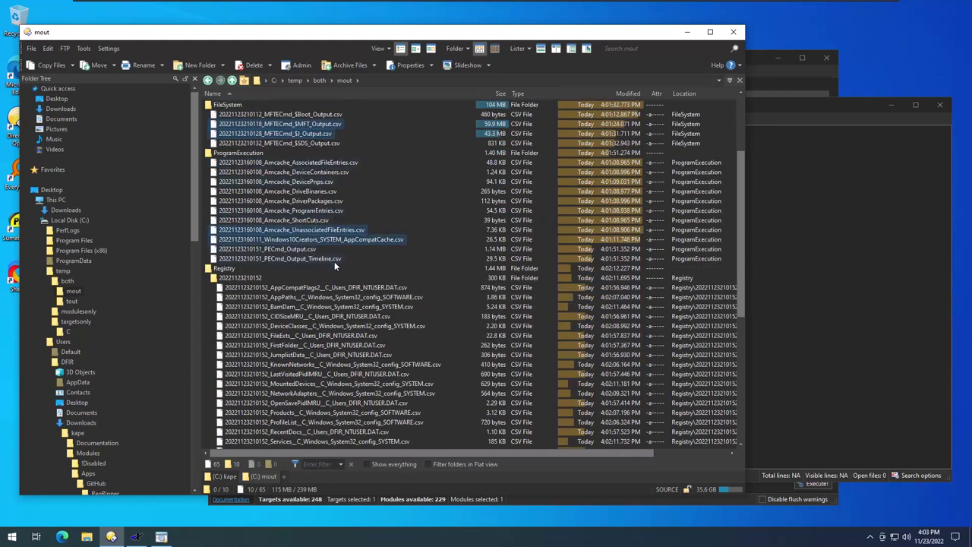
ctrl+click(334, 259)
Add the RECmd_Batch_Kroll_Batch_Output file and all the SrumECmd CSV outputs to the selection.
scroll(395, 263, down, 7)
scroll(417, 263, down, 2)
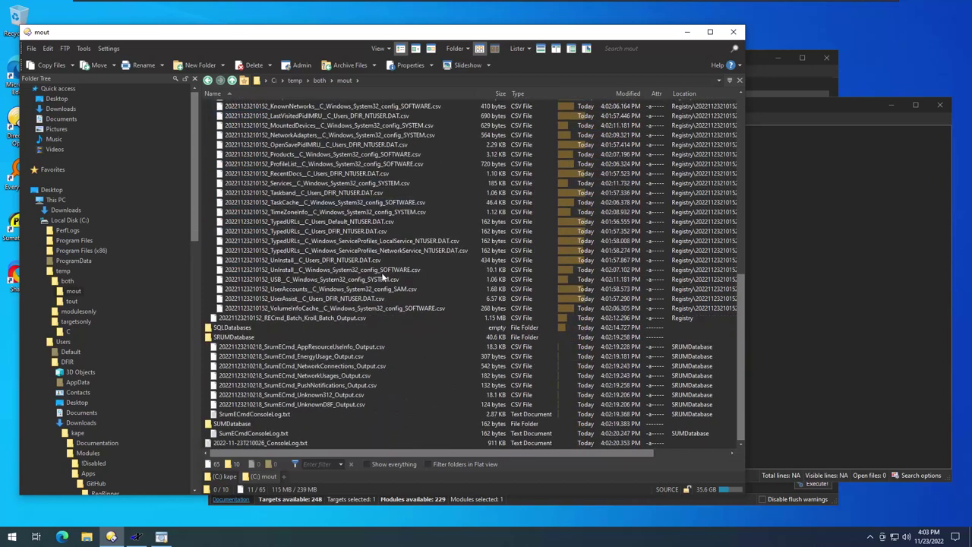
ctrl+click(296, 318)
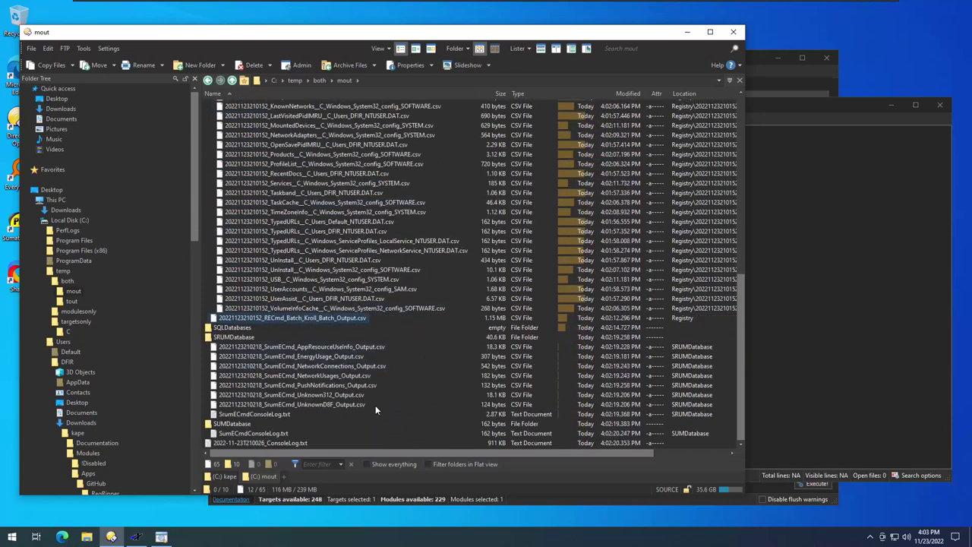
drag(375, 405, 360, 347)
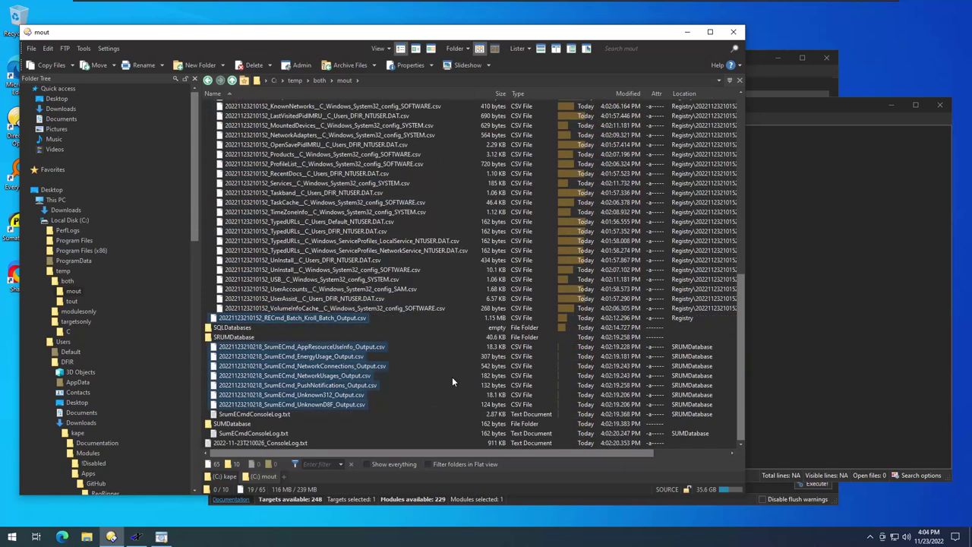
Load all the selected CSV files into Timeline Explorer and maximize its window.
drag(329, 365, 851, 271)
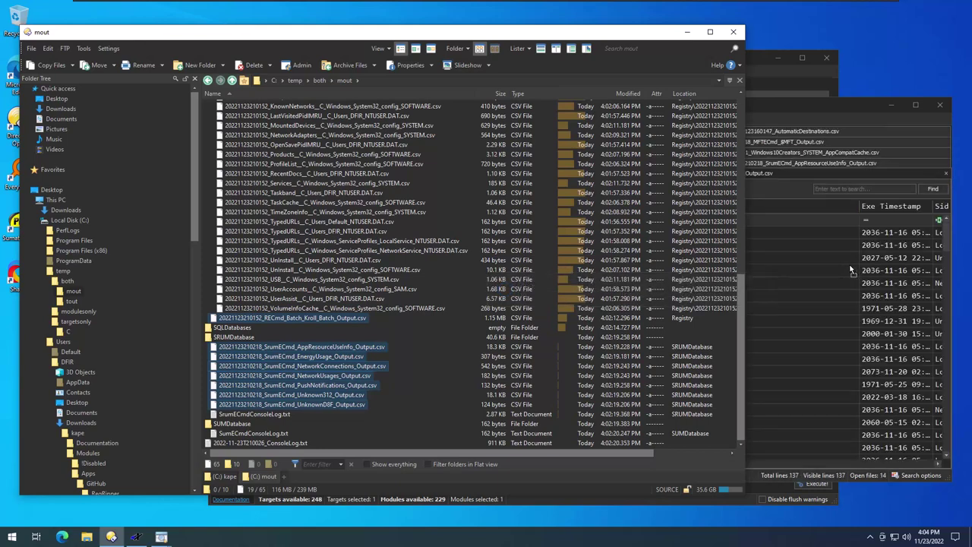
click(851, 270)
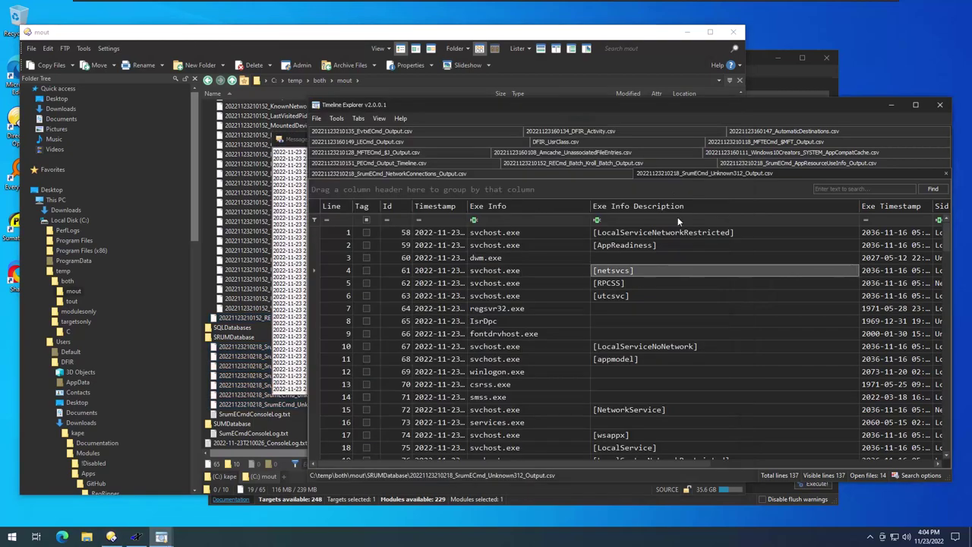
click(915, 104)
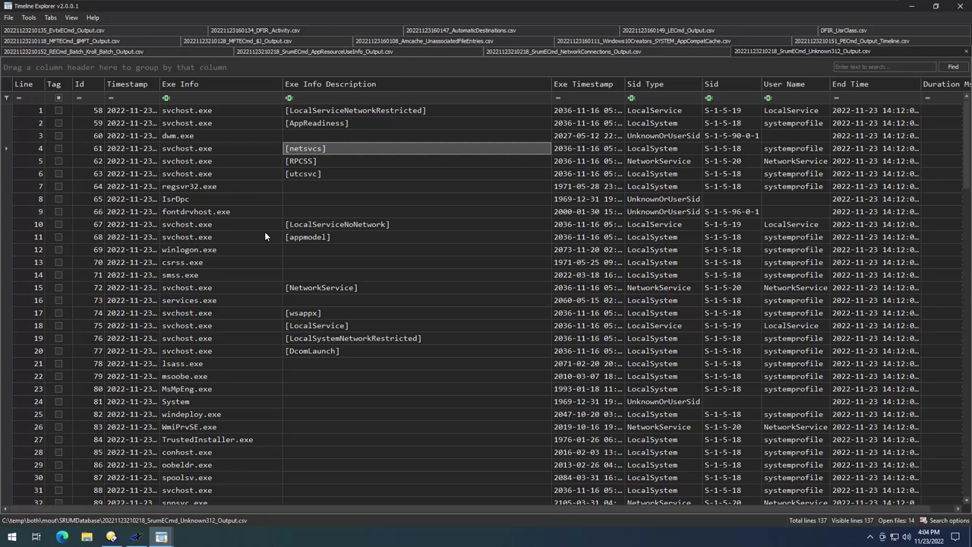
View the MFTECmd $J output and search all open files for the term "microsoft".
click(299, 40)
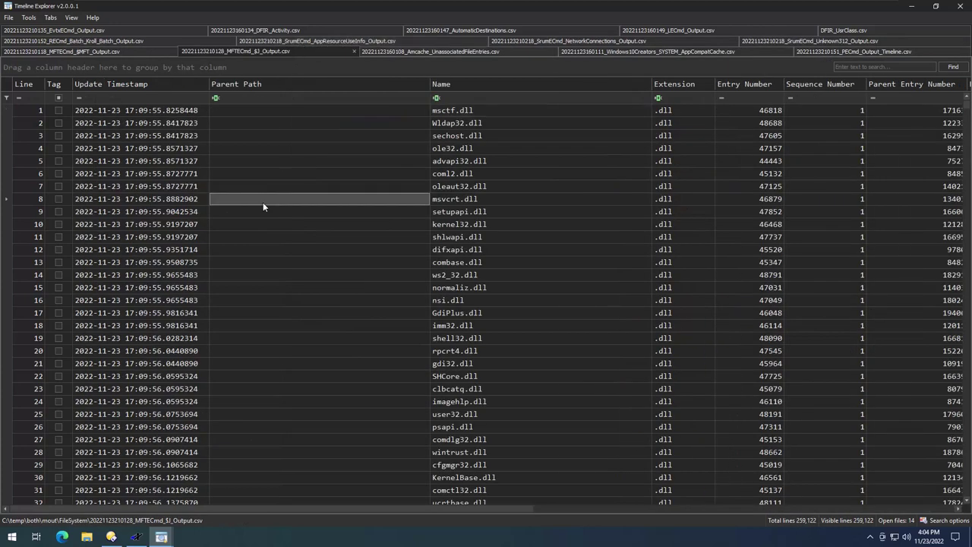
key(ctrl+f)
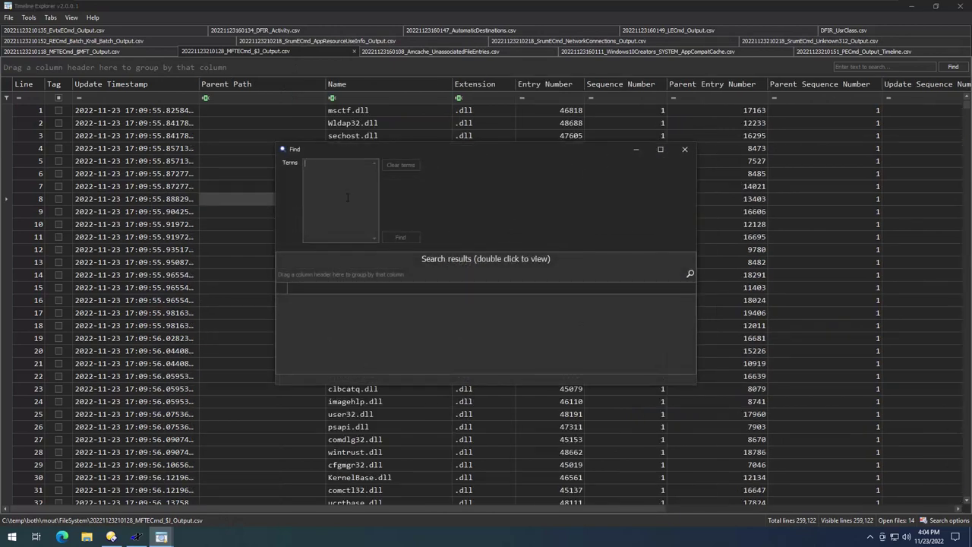
text(windows)
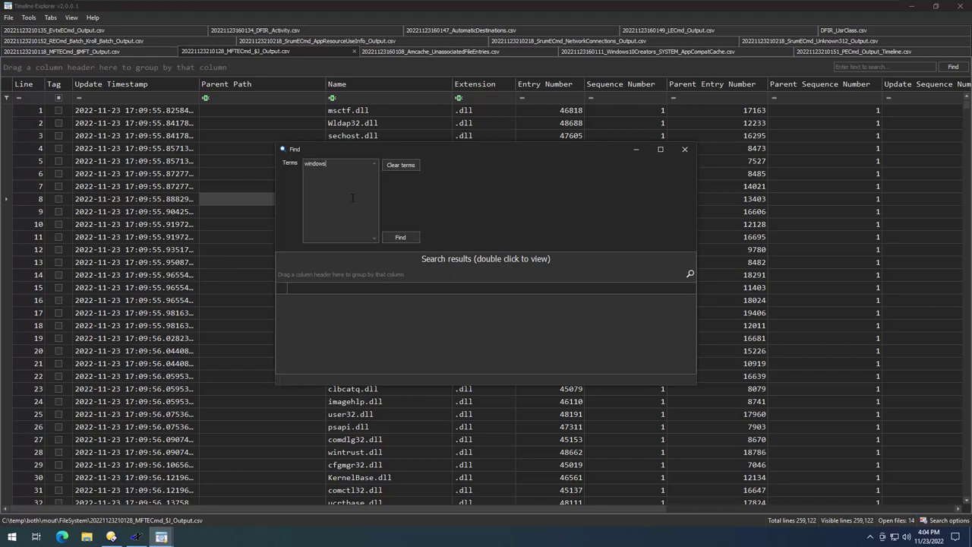
key(BackSpace)
key(BackSpace)
key(BackSpace)
key(BackSpace)
key(BackSpace)
key(BackSpace)
key(BackSpace)
text(microsoft)
click(394, 237)
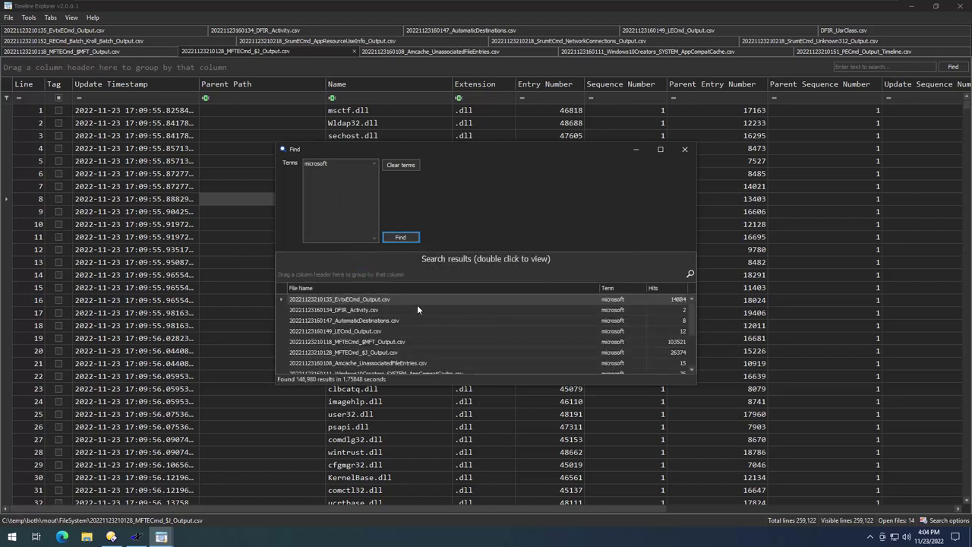
View the matching rows in the DFIR_Activity and LECmd_Output files from the search results.
click(495, 298)
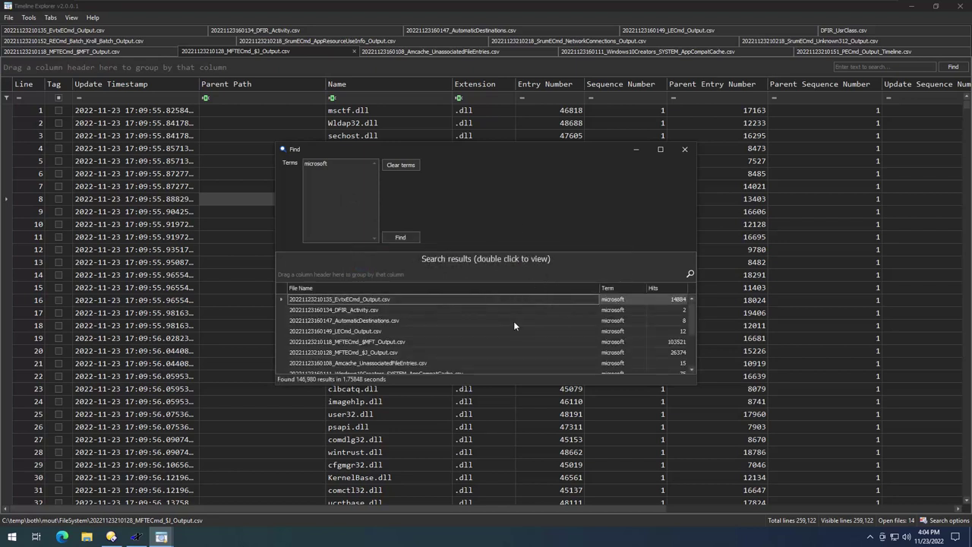
click(497, 309)
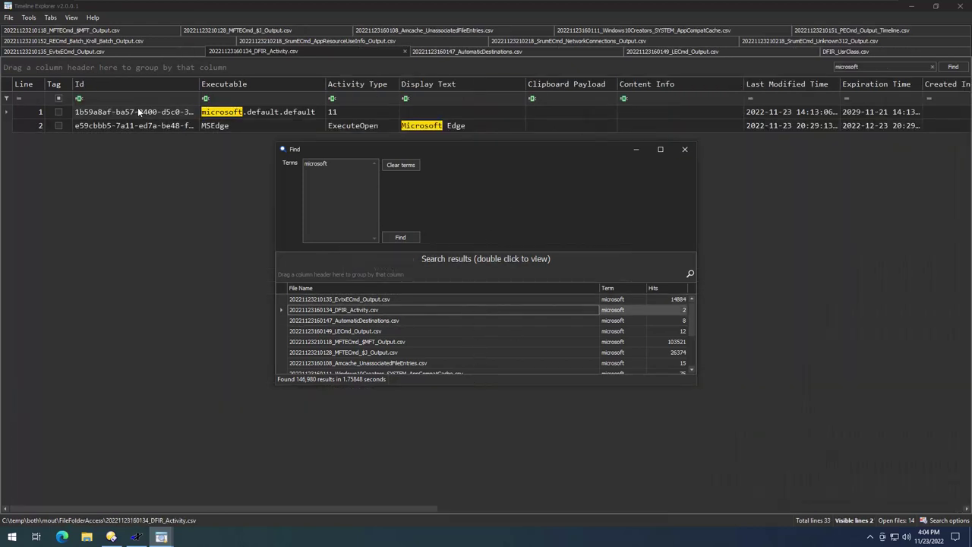
click(382, 332)
click(152, 159)
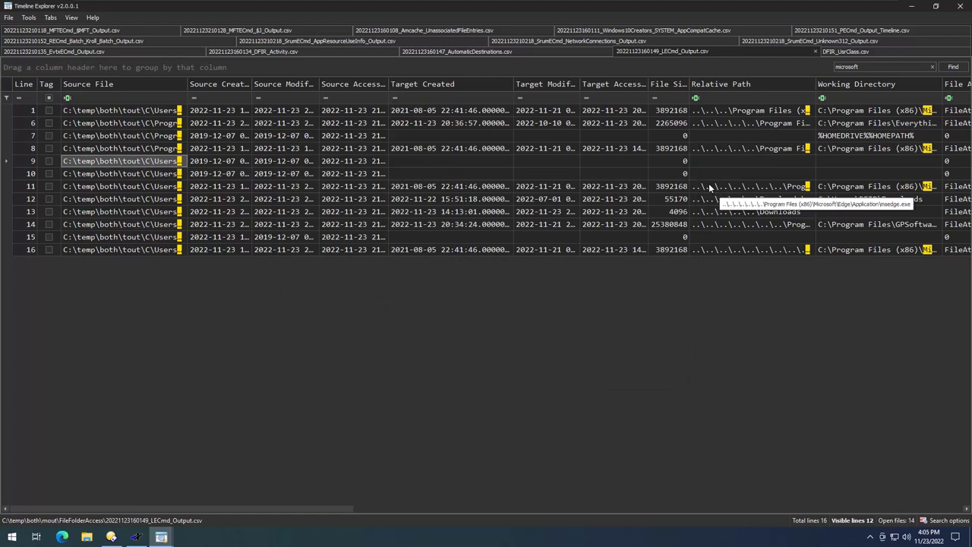
Open the MFTECmd $MFT output and widen its Created0x10 column to fit the full timestamps.
click(126, 35)
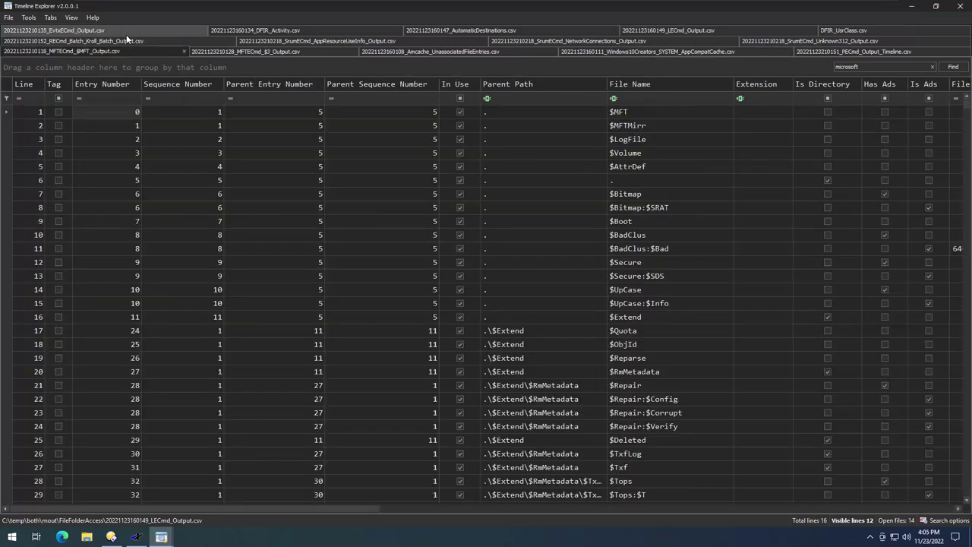
click(507, 248)
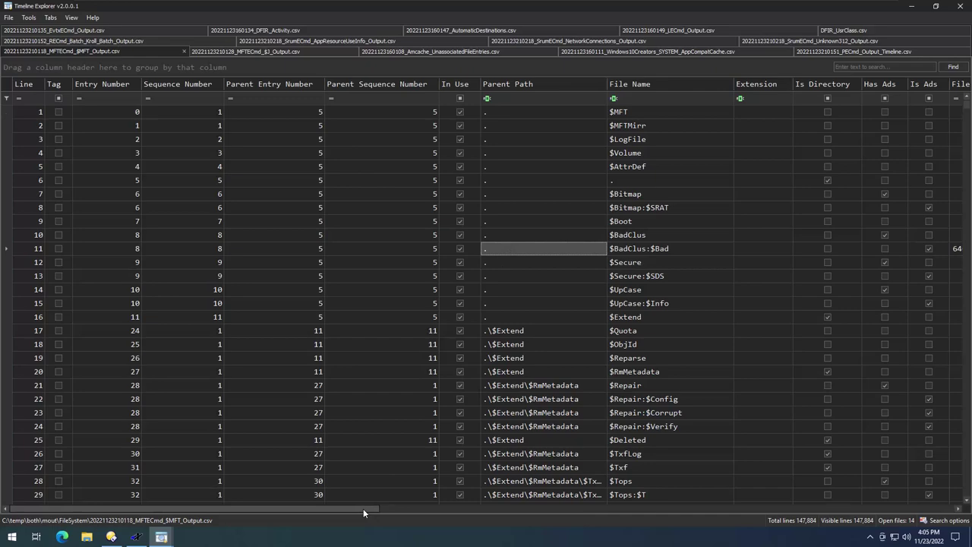
drag(363, 508, 562, 509)
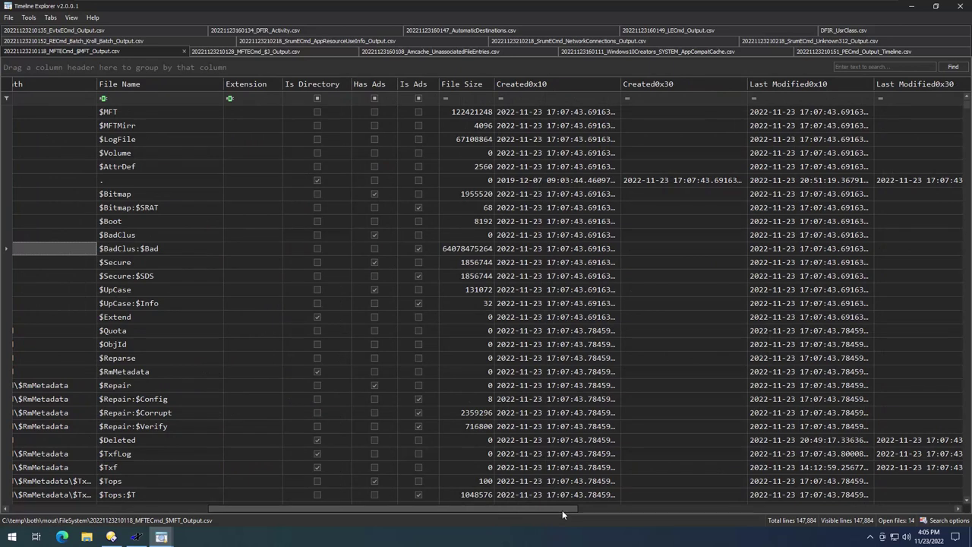
double_click(621, 85)
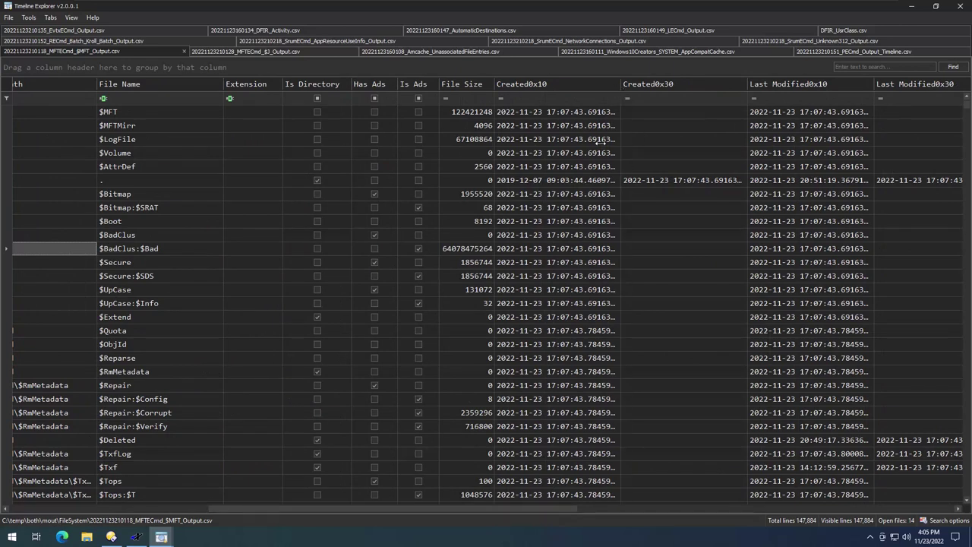
click(550, 253)
key(Num_Lock)
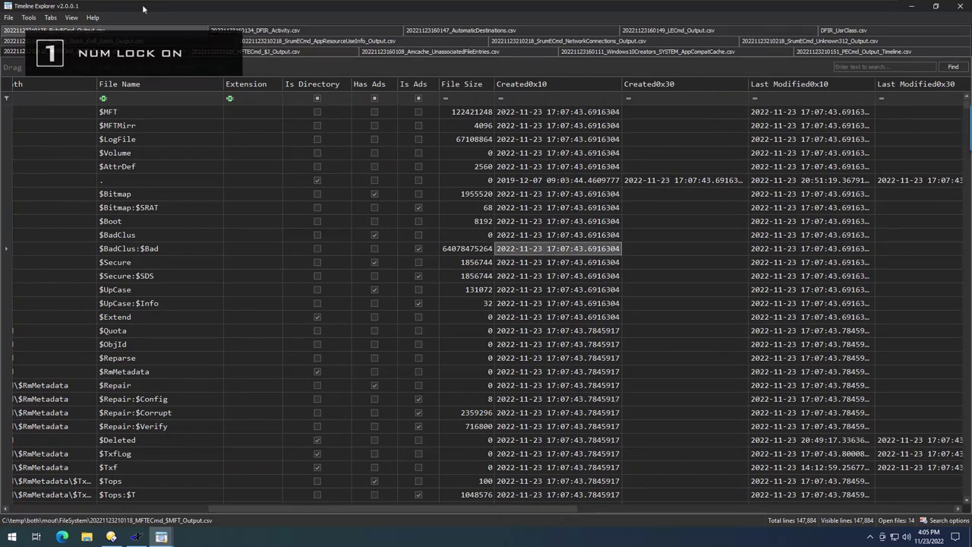
Check the datetime format setting against the timestamps in the Created0x10 column of the $MFT output.
click(28, 16)
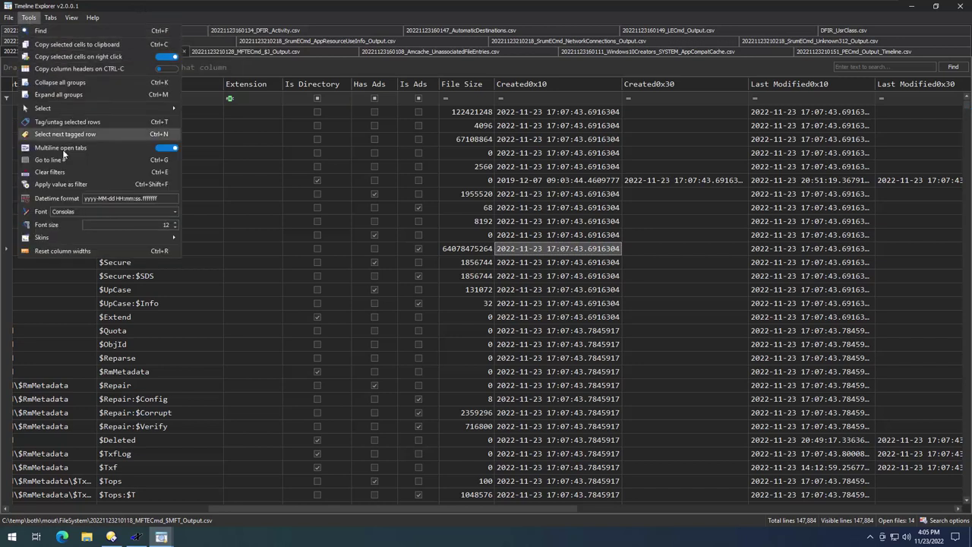
double_click(143, 199)
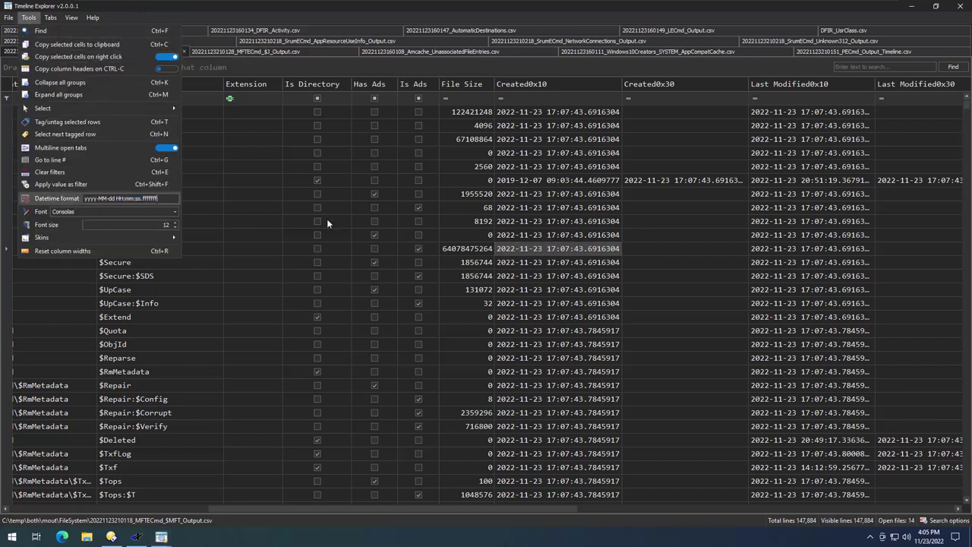
click(588, 234)
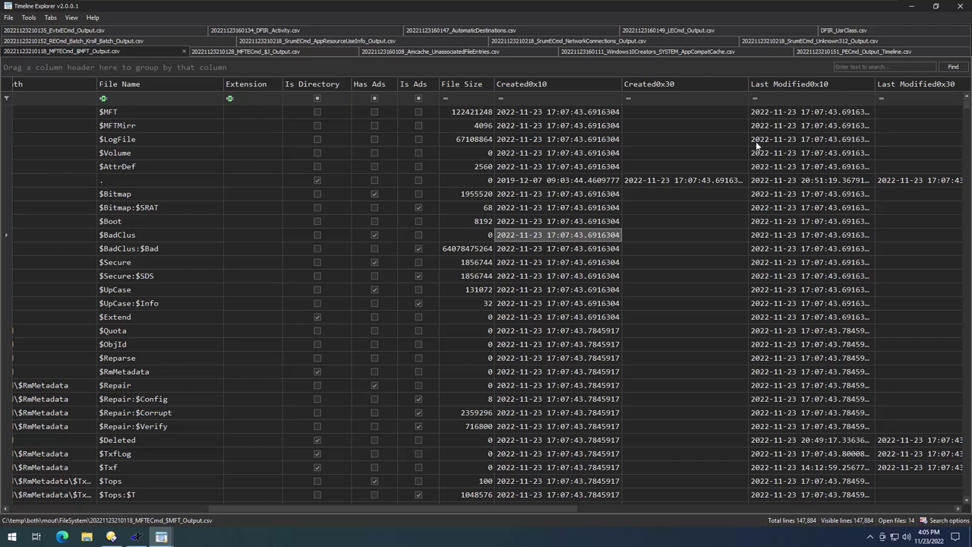
click(28, 17)
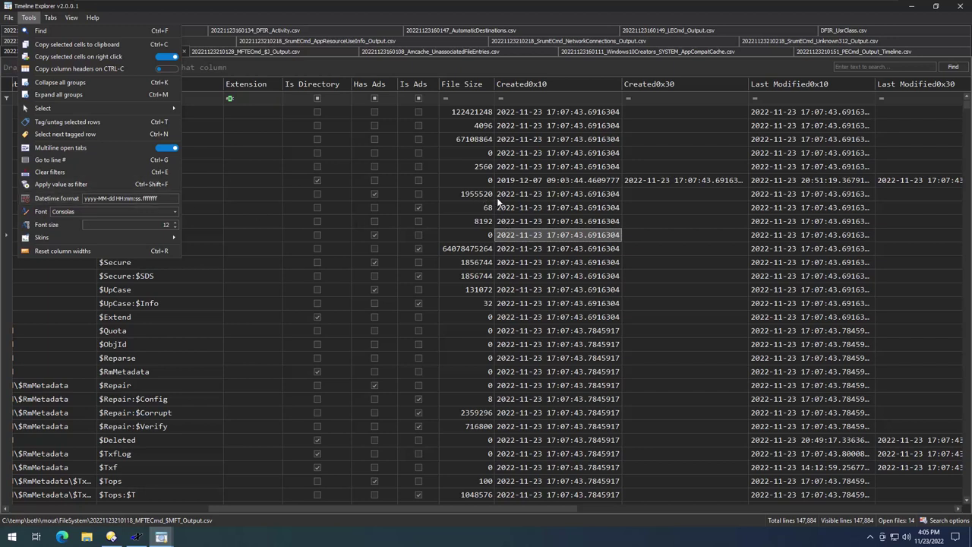
click(499, 196)
scroll(569, 251, down, 1)
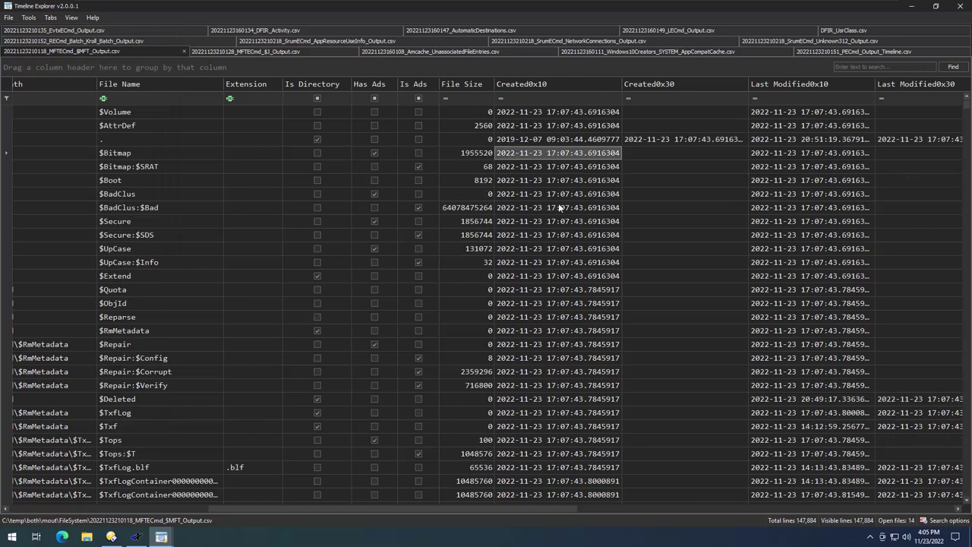
click(587, 289)
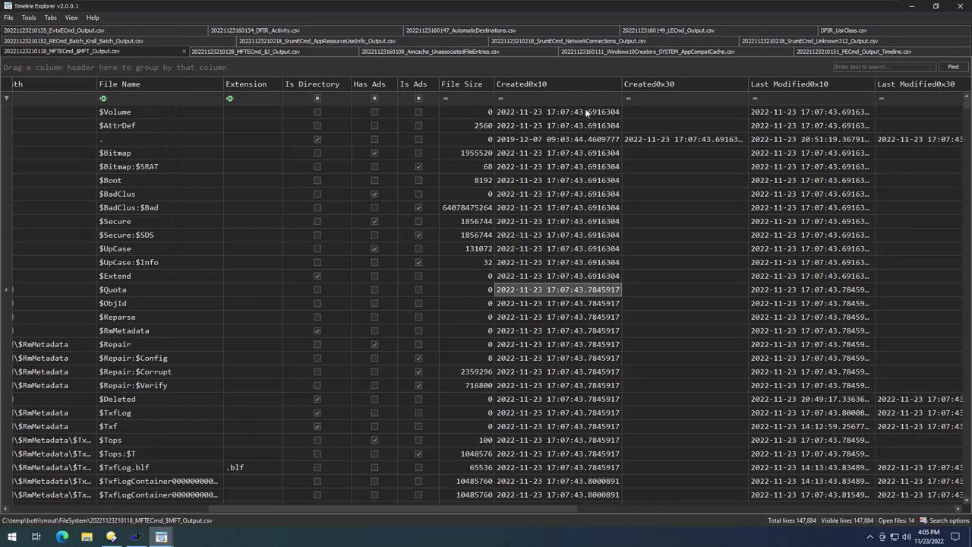
Open the AppCompatCache output, widen its Last Modified Time UTC column to fit, and review the timestamps.
click(621, 52)
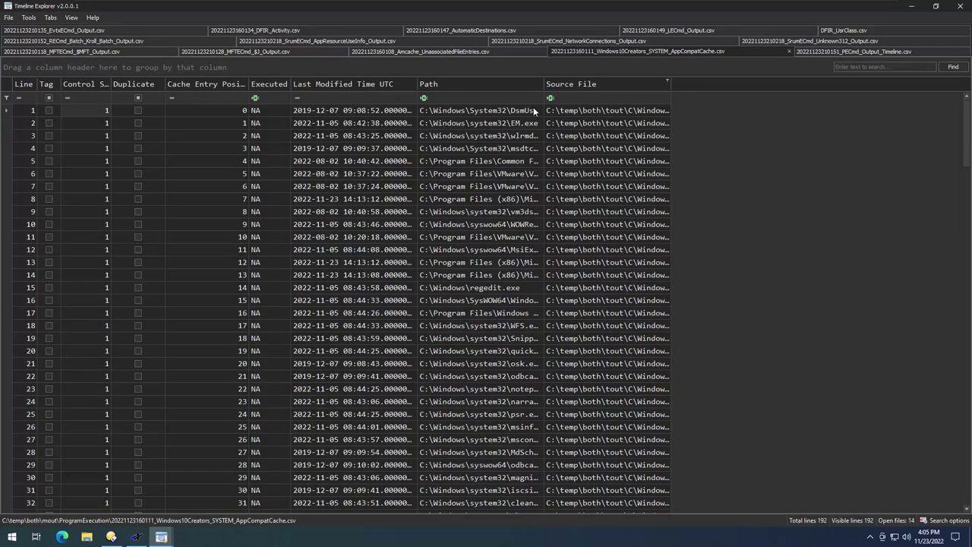
double_click(418, 84)
drag(391, 114, 389, 406)
click(396, 338)
scroll(395, 298, down, 6)
scroll(395, 298, down, 7)
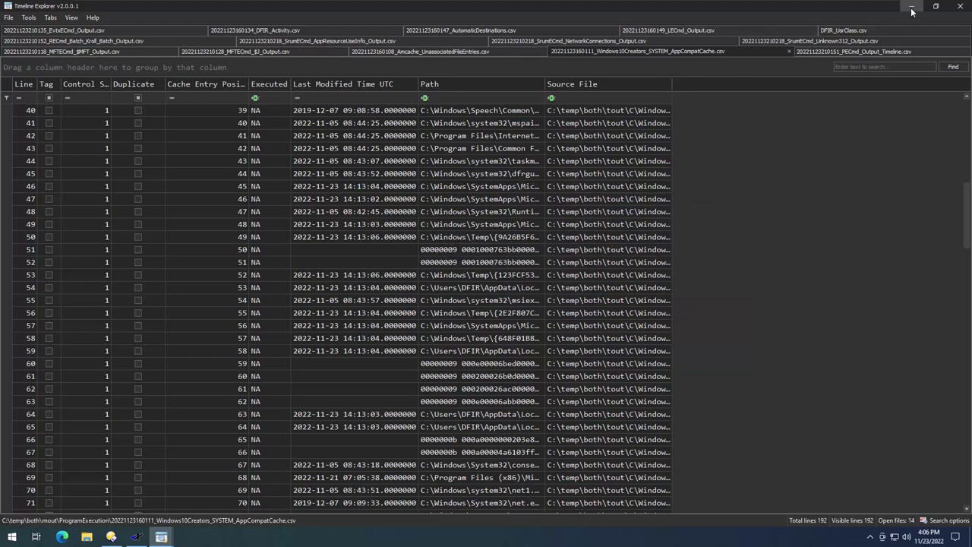
Switch to gkape, deselect all modules and targets, and clear the "kape" name filter from the target list.
click(136, 537)
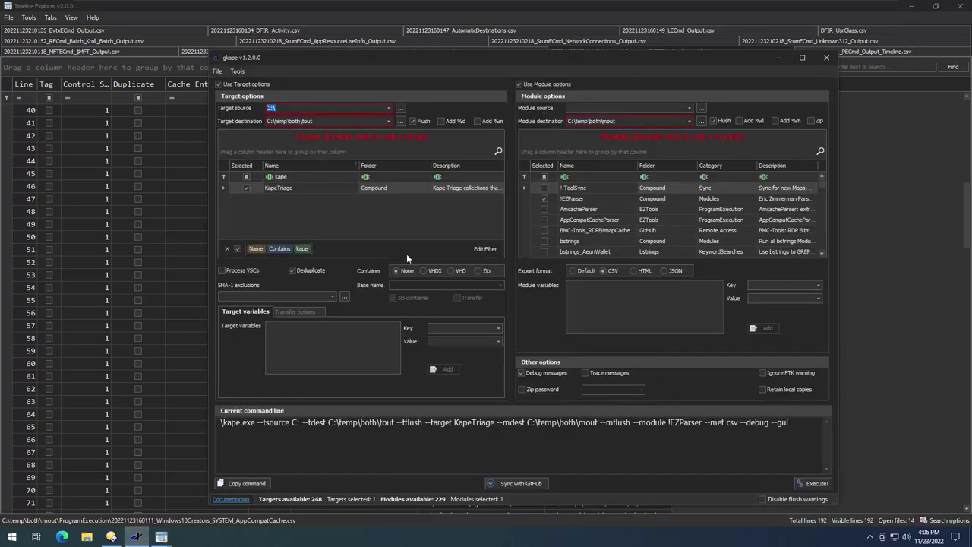
click(580, 198)
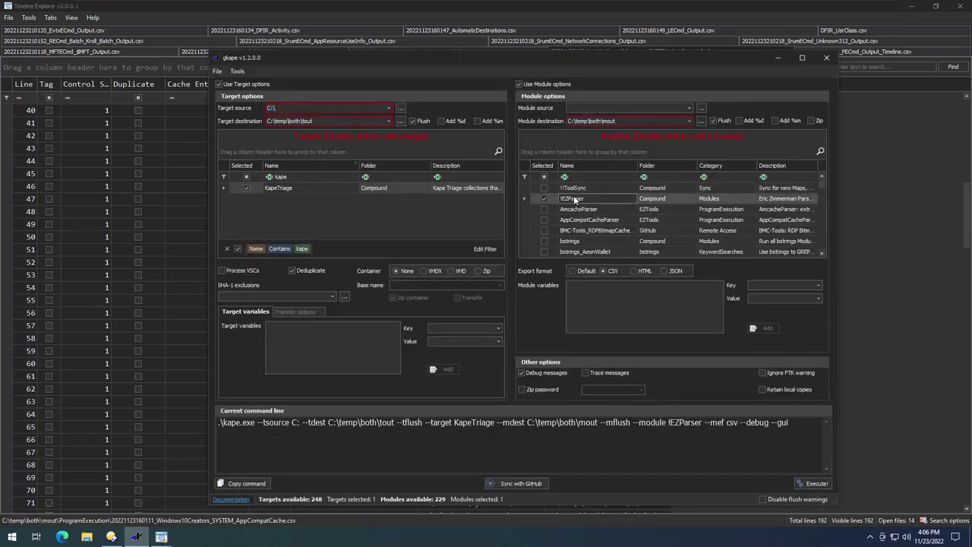
right_click(574, 199)
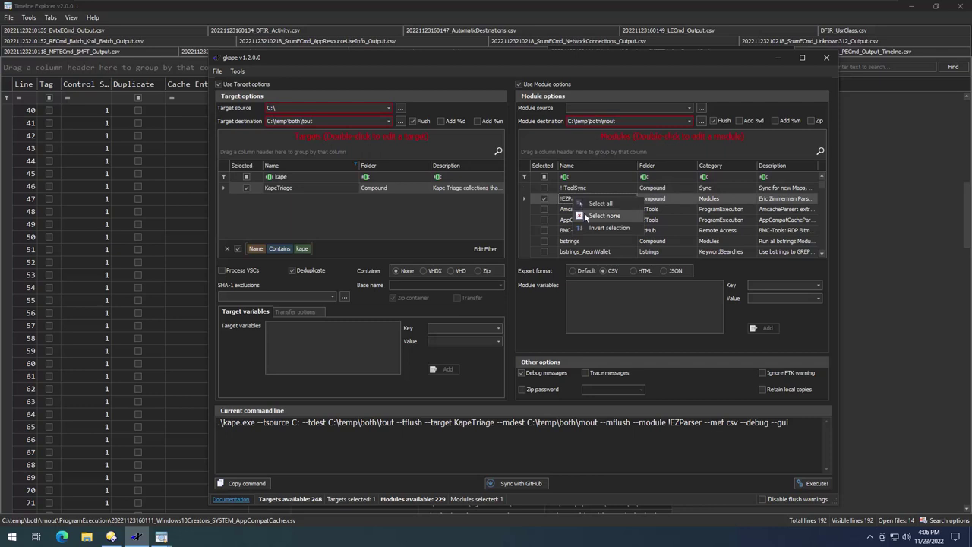
click(584, 215)
right_click(323, 191)
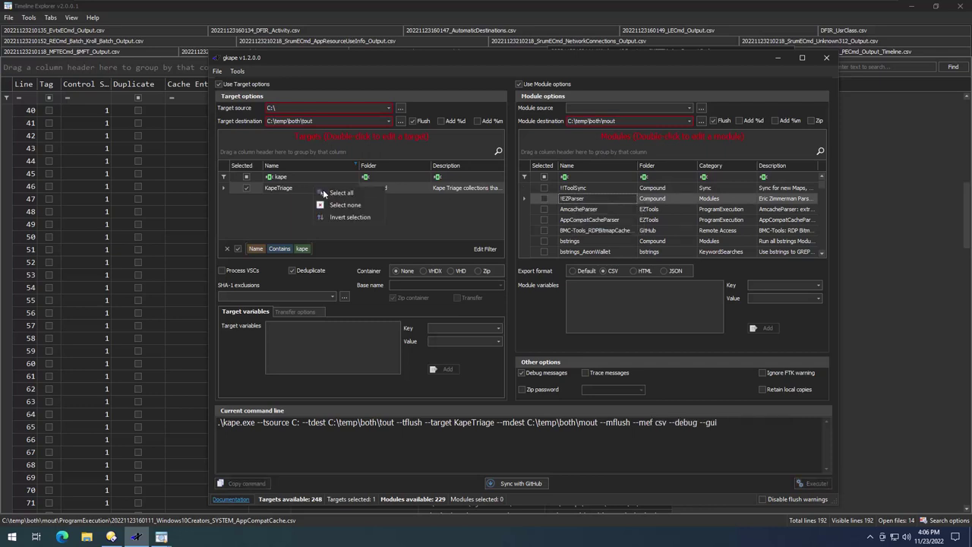
click(349, 205)
click(293, 177)
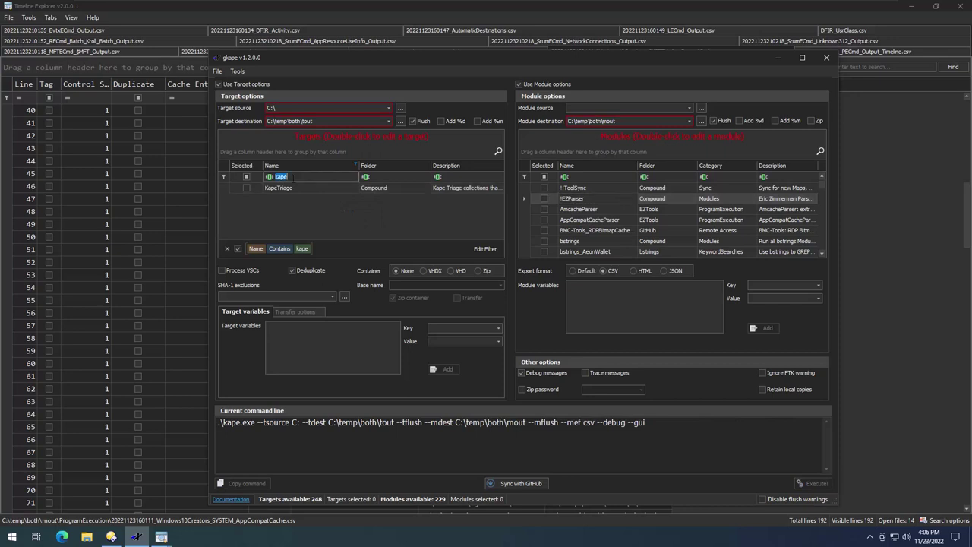
key(BackSpace)
Filter the module list by name for "nirsof" and for "evtx", clearing the filter after each search.
click(581, 177)
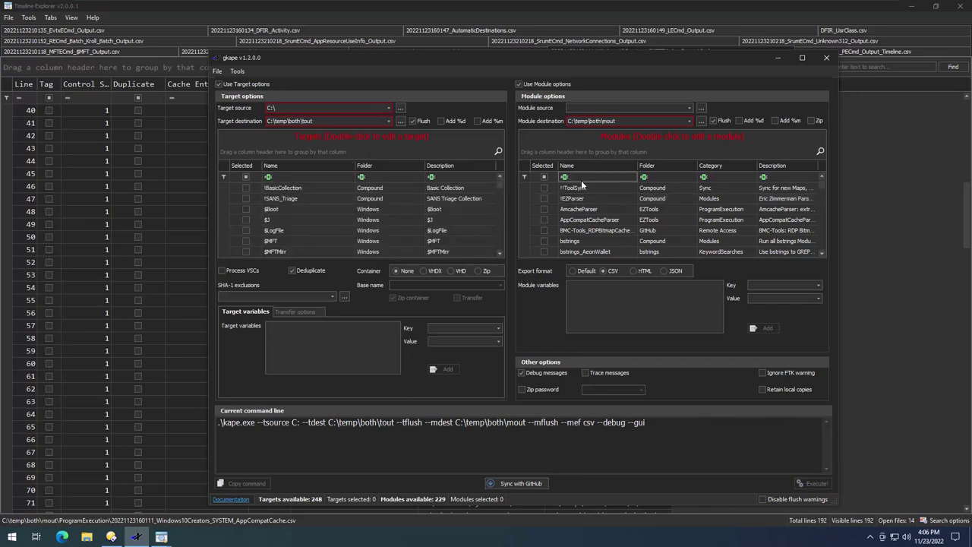
text(nirsof)
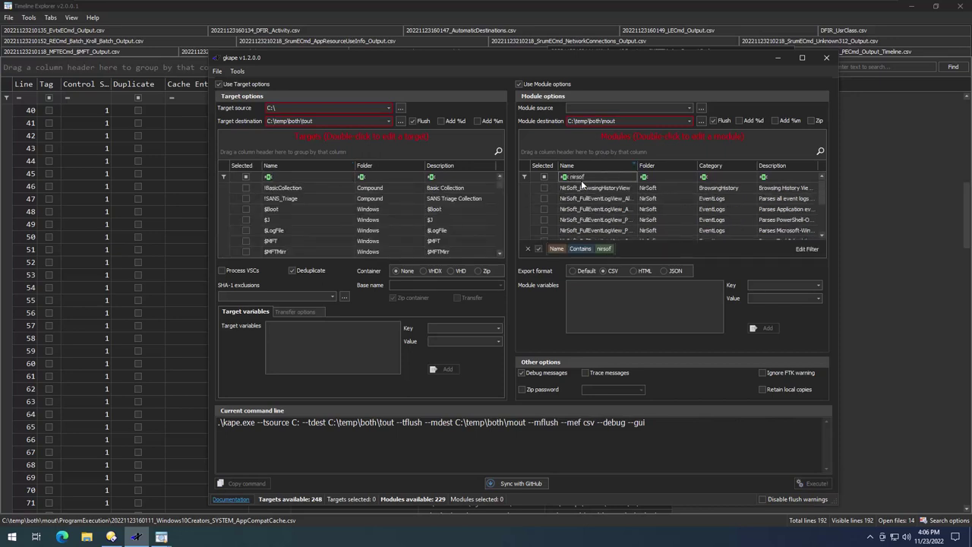
key(BackSpace)
key(BackSpace)
key(BackSpace)
key(BackSpace)
key(BackSpace)
key(BackSpace)
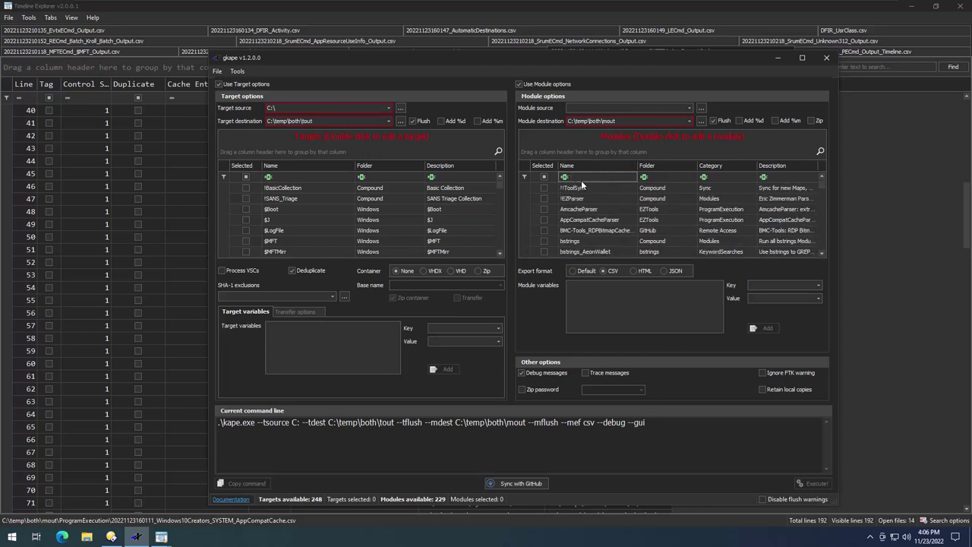
text(evtx)
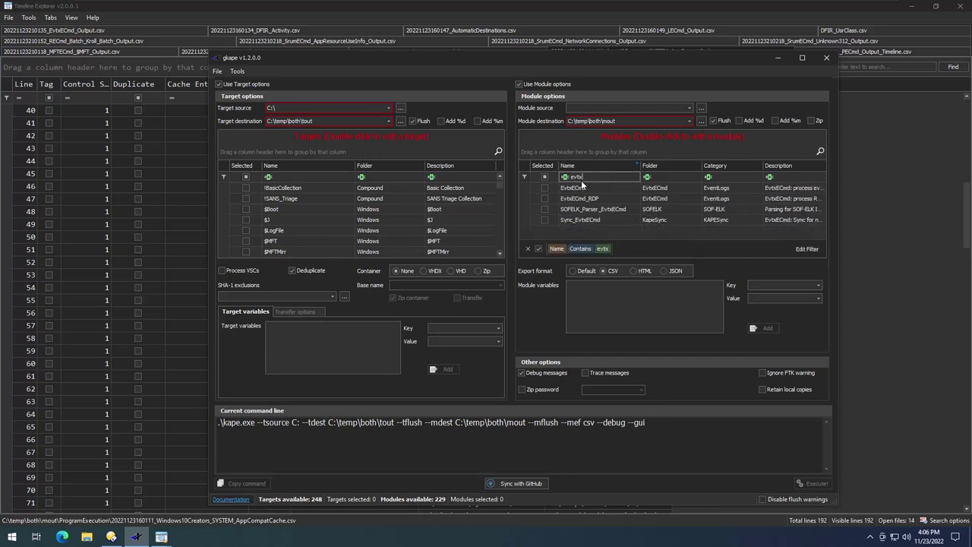
key(BackSpace)
key(BackSpace)
key(BackSpace)
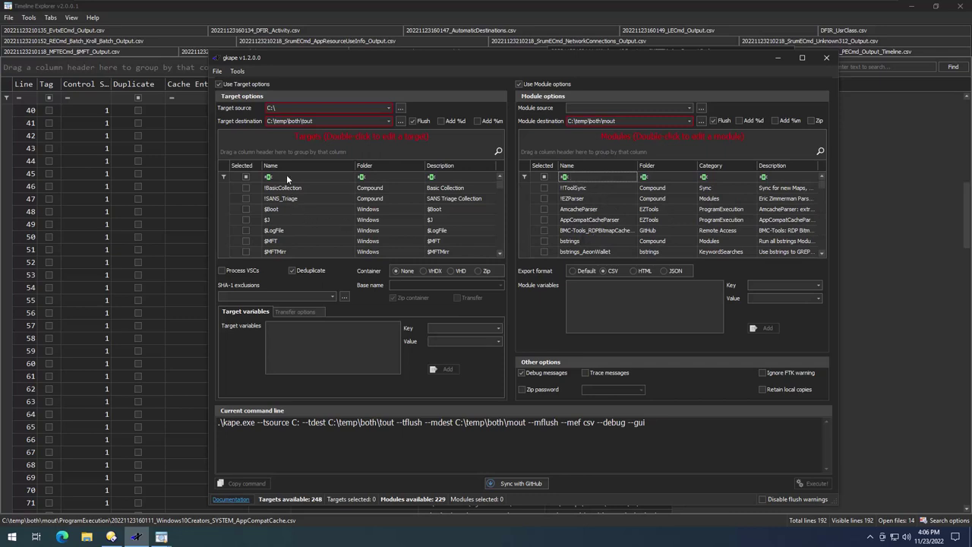
Turn off debug messages and try the Process VSCs option, leaving it disabled.
click(521, 372)
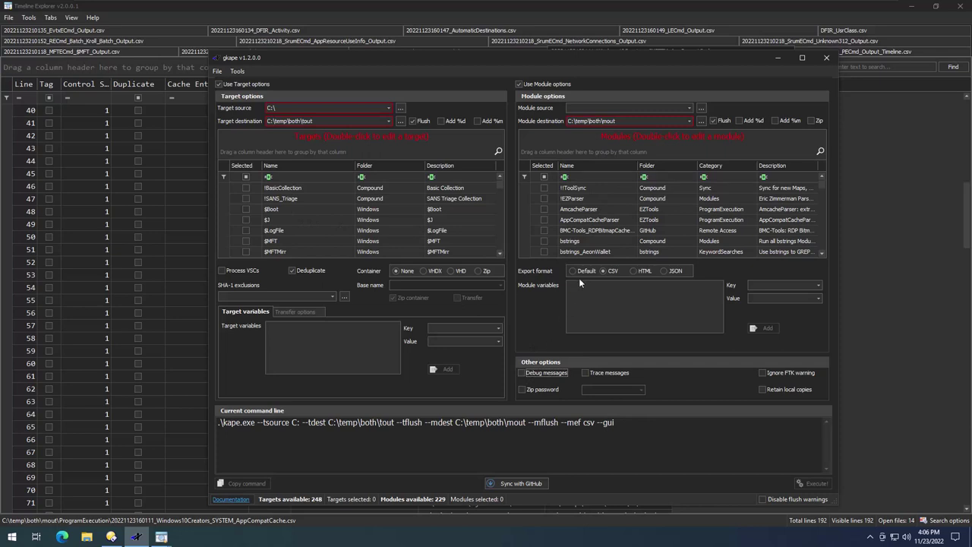
click(232, 268)
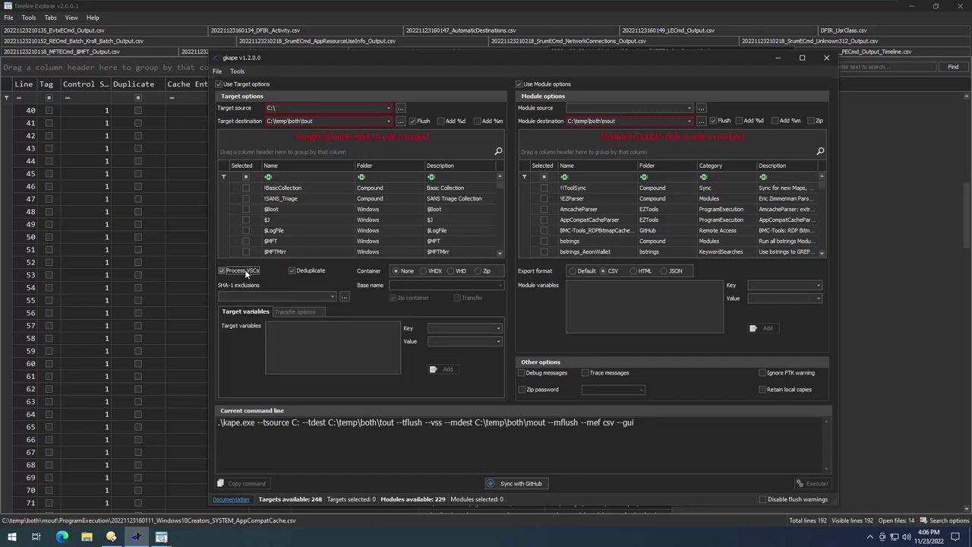
click(245, 268)
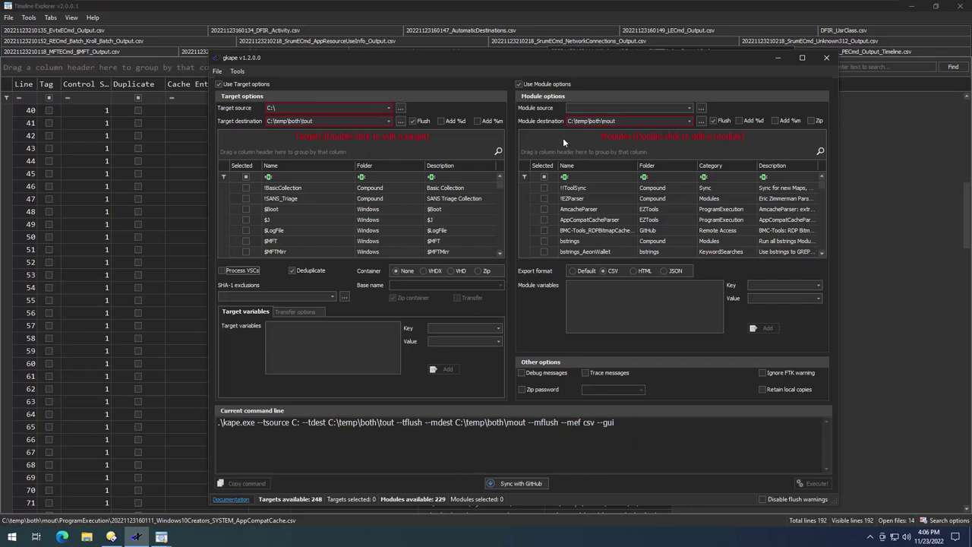
Disable the module options and keep only the target options enabled.
click(519, 83)
click(253, 85)
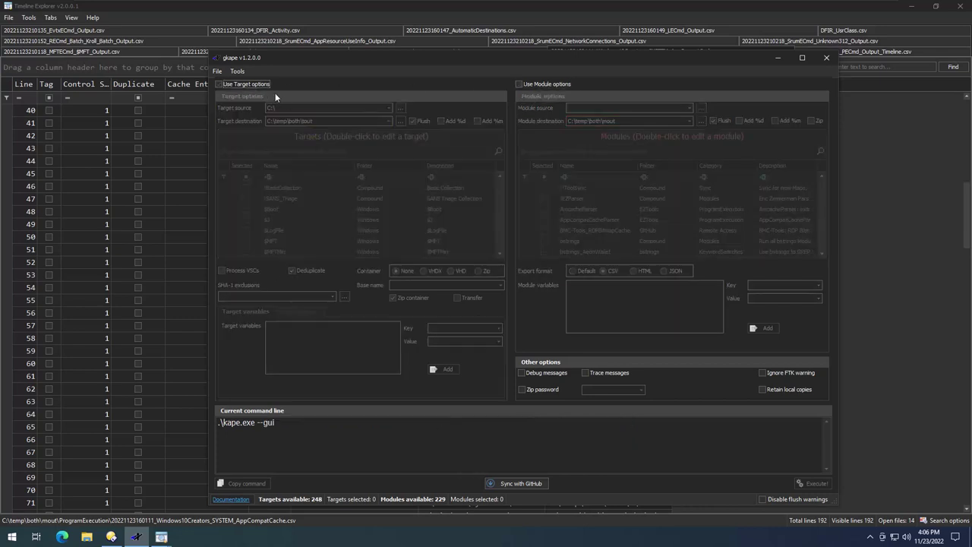
click(260, 84)
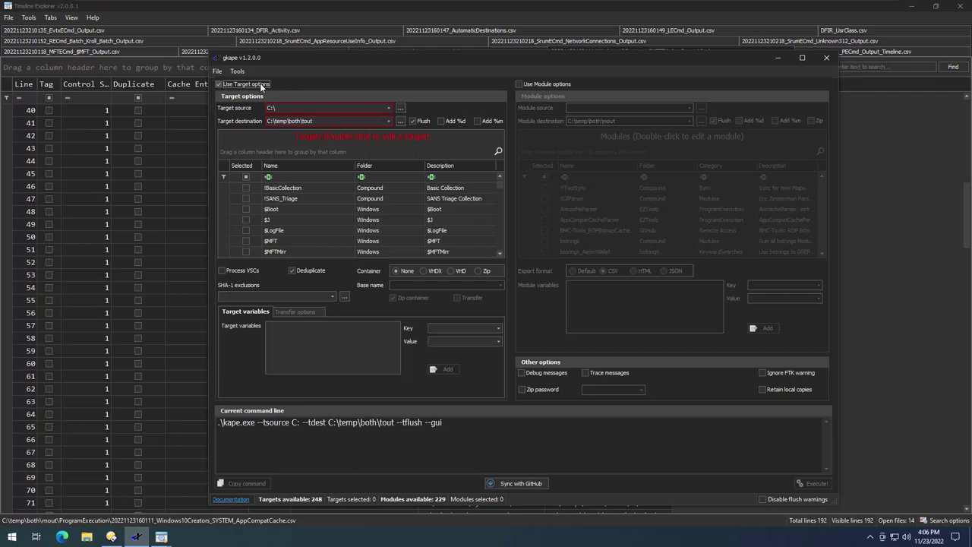
click(259, 83)
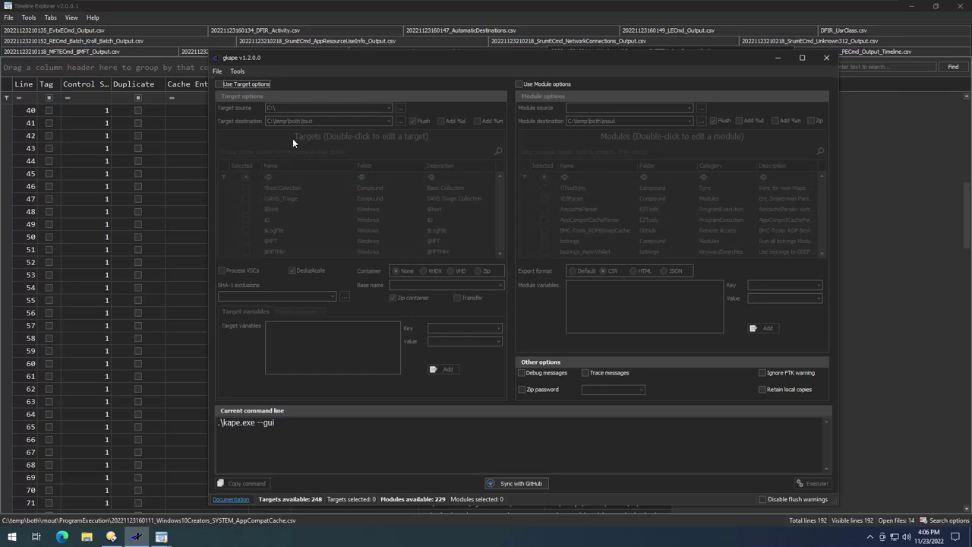
click(240, 86)
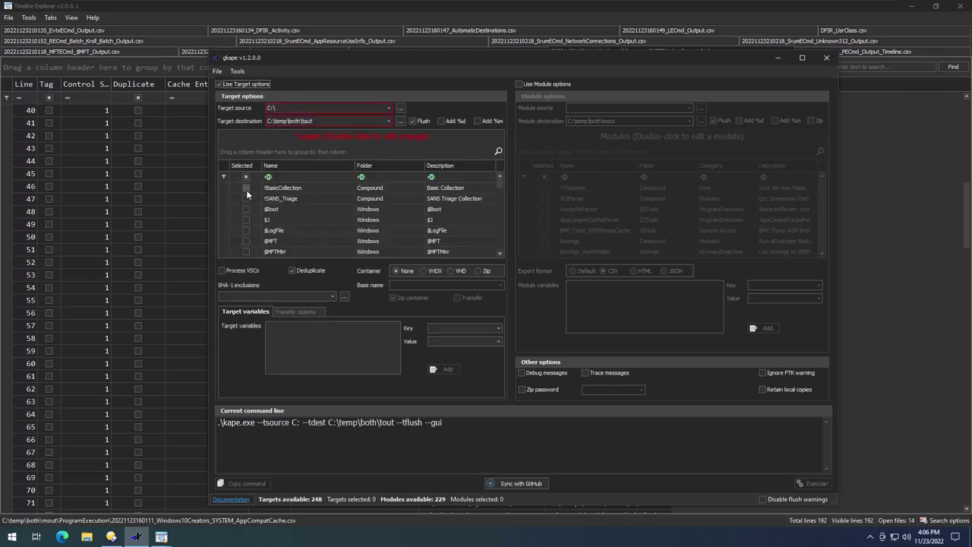
Try selecting the individual targets $J, $MFT and Bitdefender, and clear the whole target selection.
click(246, 190)
click(245, 190)
scroll(256, 207, down, 1)
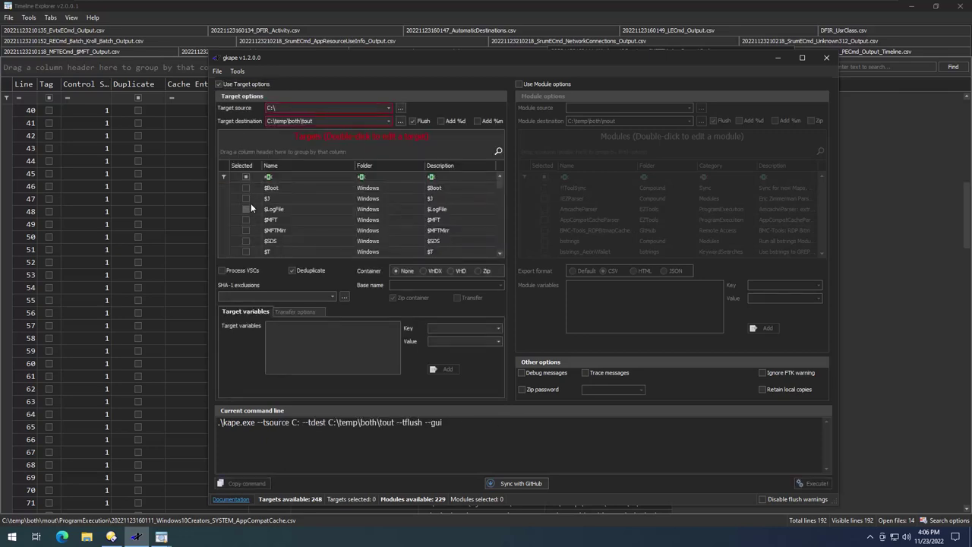
click(247, 198)
click(245, 218)
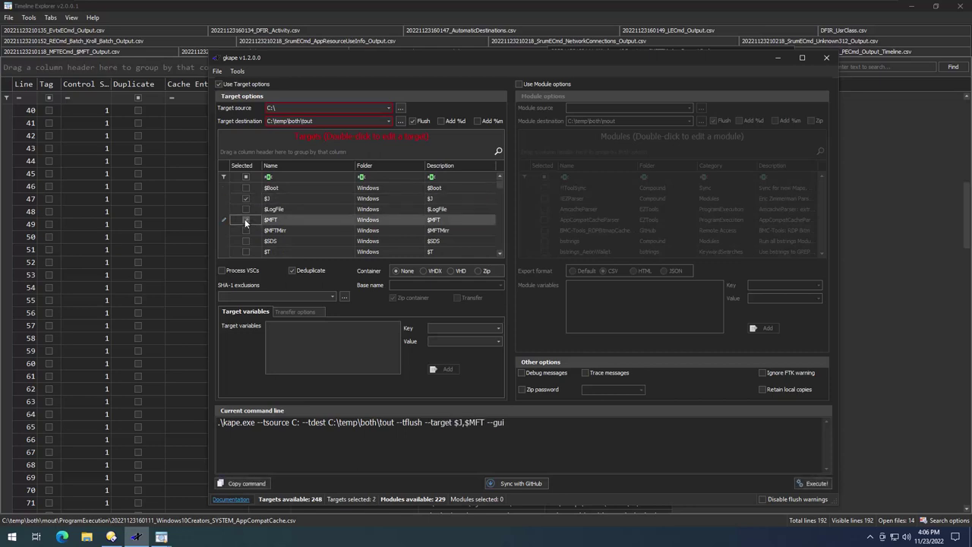
scroll(245, 219, down, 5)
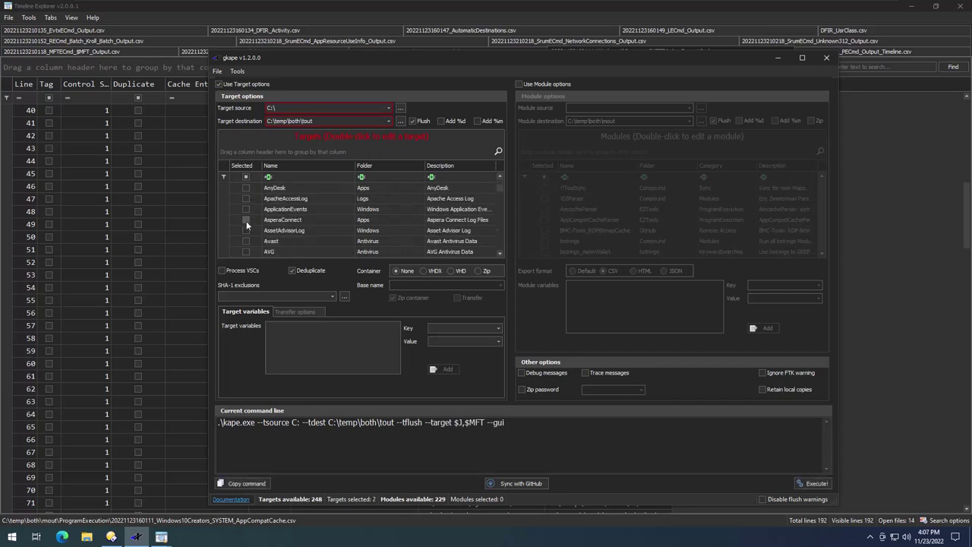
scroll(243, 249, down, 2)
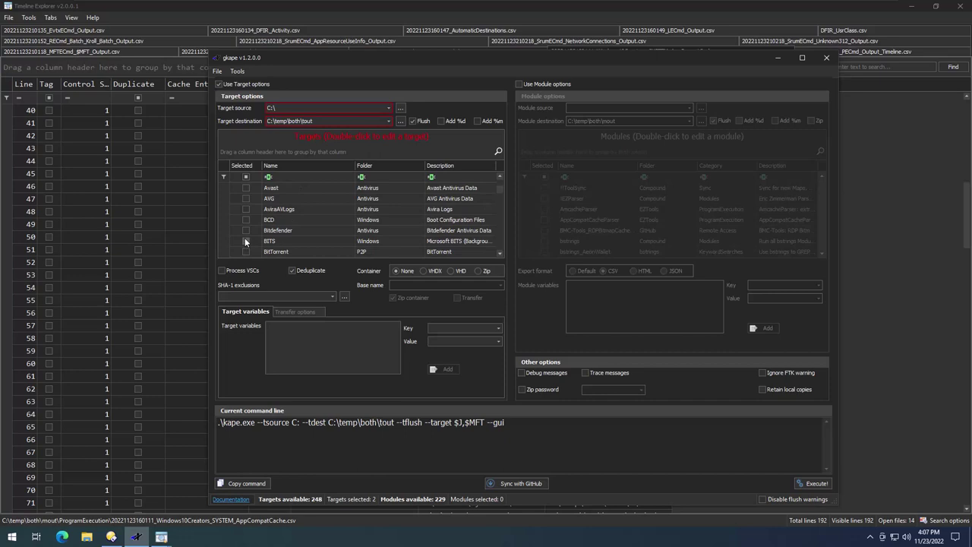
click(245, 230)
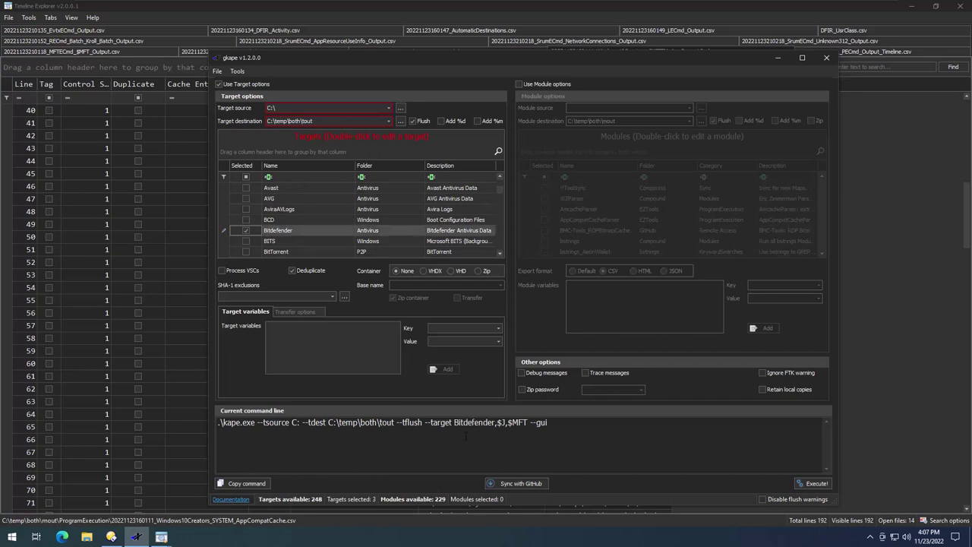
right_click(300, 230)
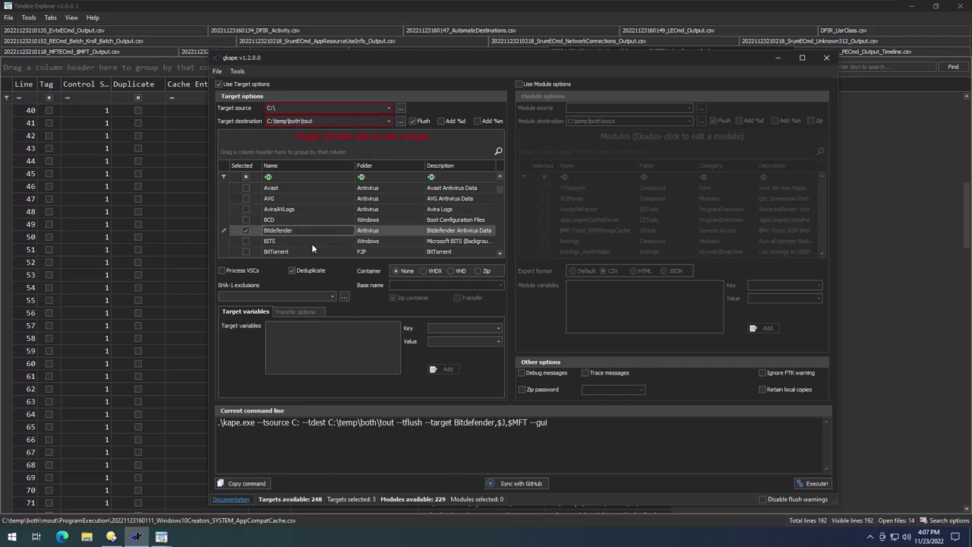
click(311, 243)
scroll(496, 186, up, 5)
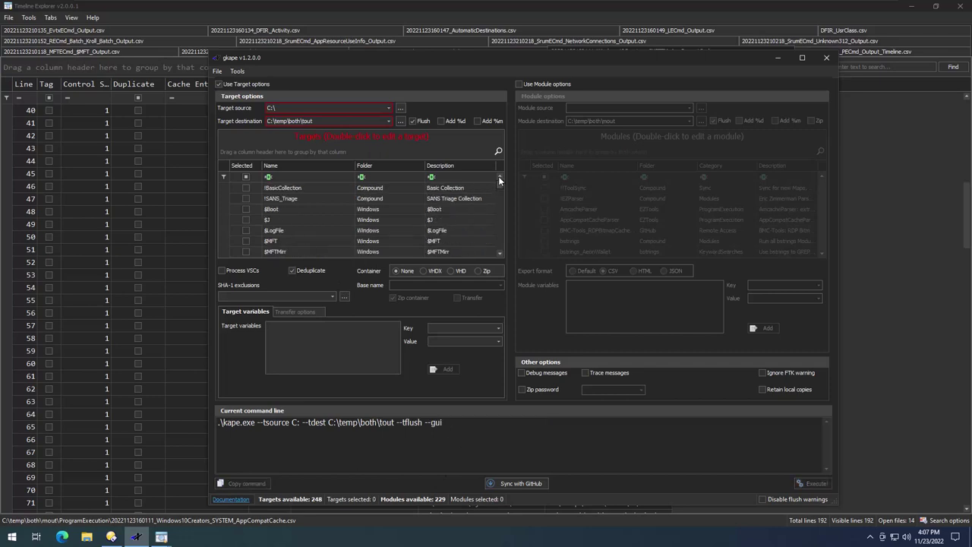
Filter the targets for "kape", try selecting KapeTriage, and clear both the selection and the filter.
click(274, 177)
text(kape)
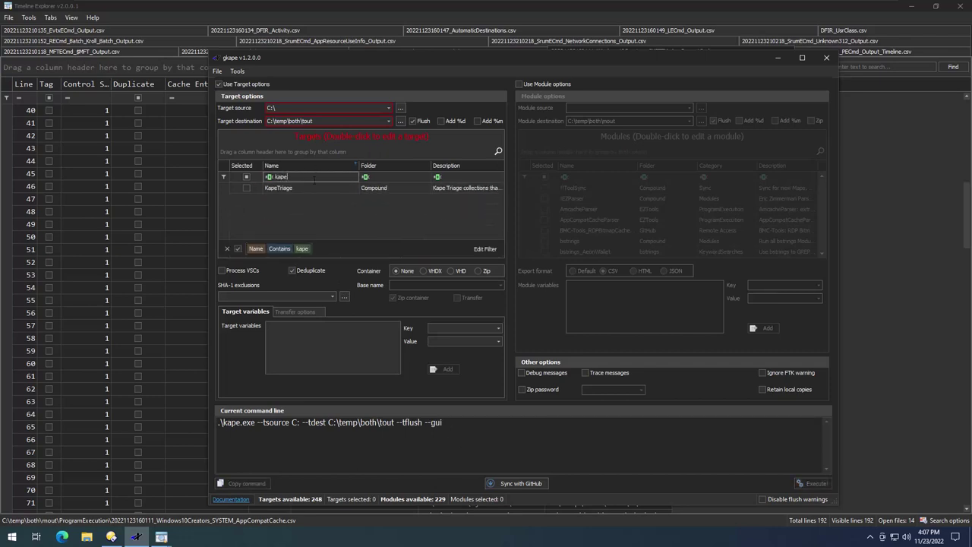
click(247, 187)
right_click(301, 187)
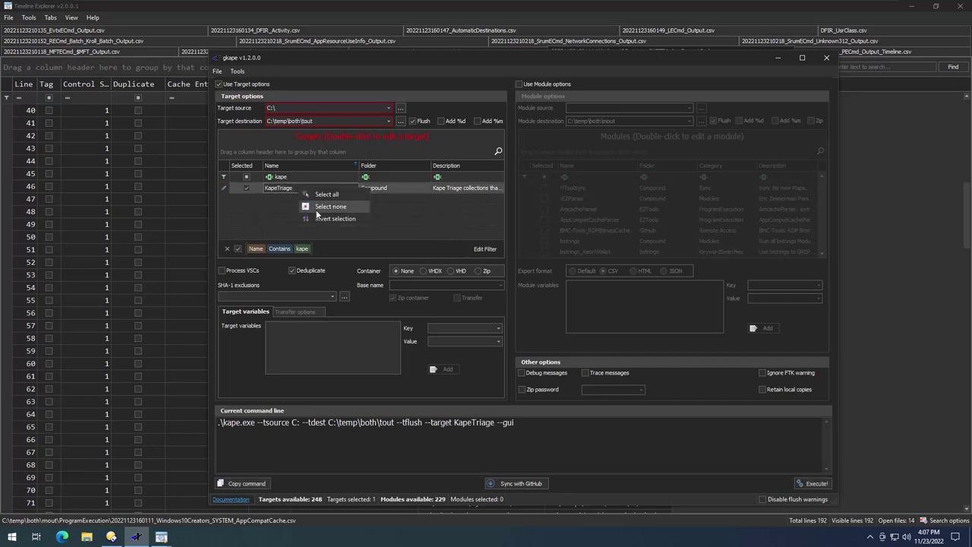
click(328, 207)
double_click(280, 179)
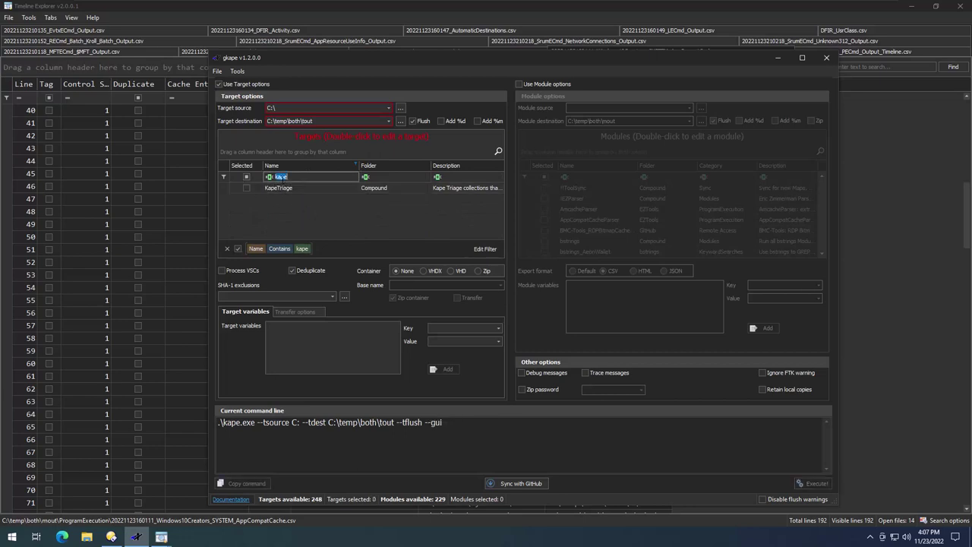
key(BackSpace)
Examine the target definitions listed in the !BasicCollection compound target, including ThumbCache, USBDevicesLogs and WindowsIndexSearch, and close its editor.
double_click(274, 187)
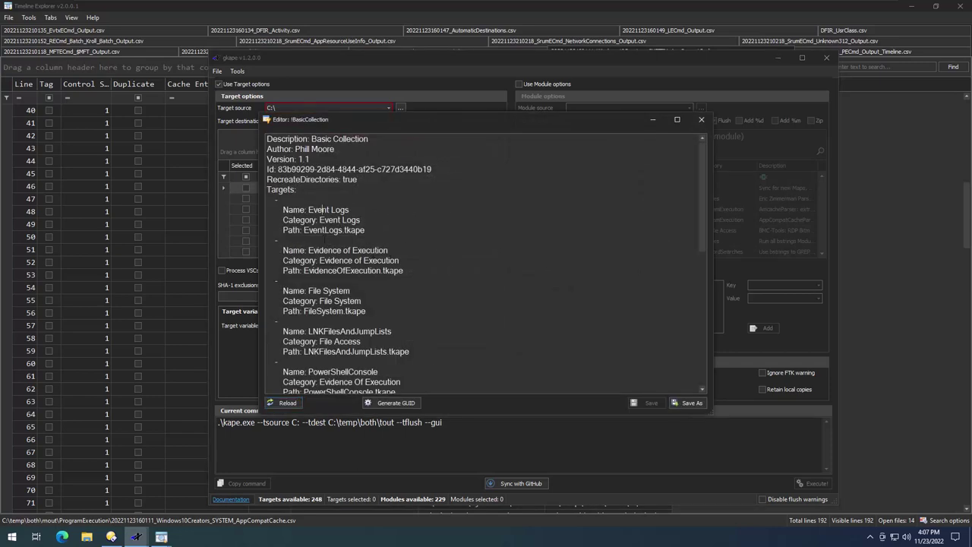
scroll(325, 254, down, 3)
scroll(331, 263, down, 5)
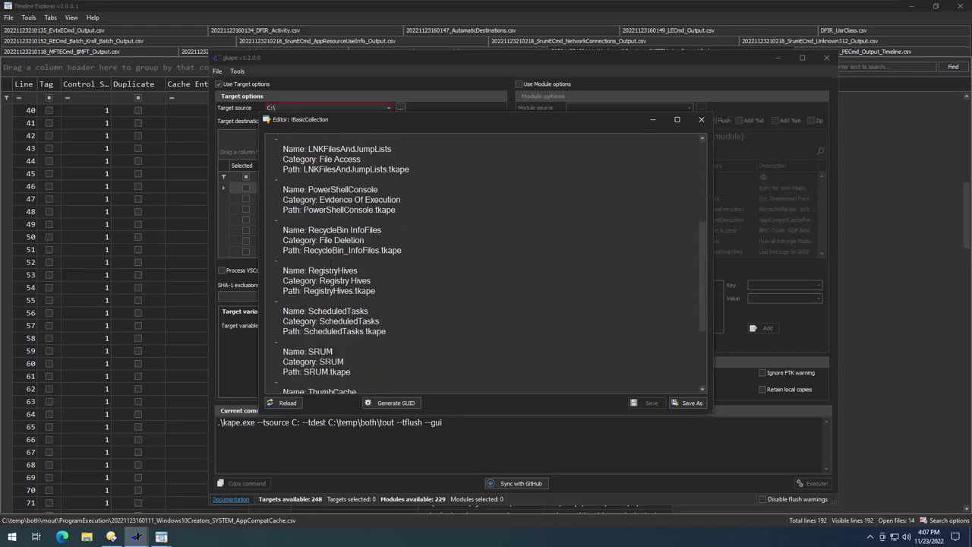
drag(310, 270, 357, 271)
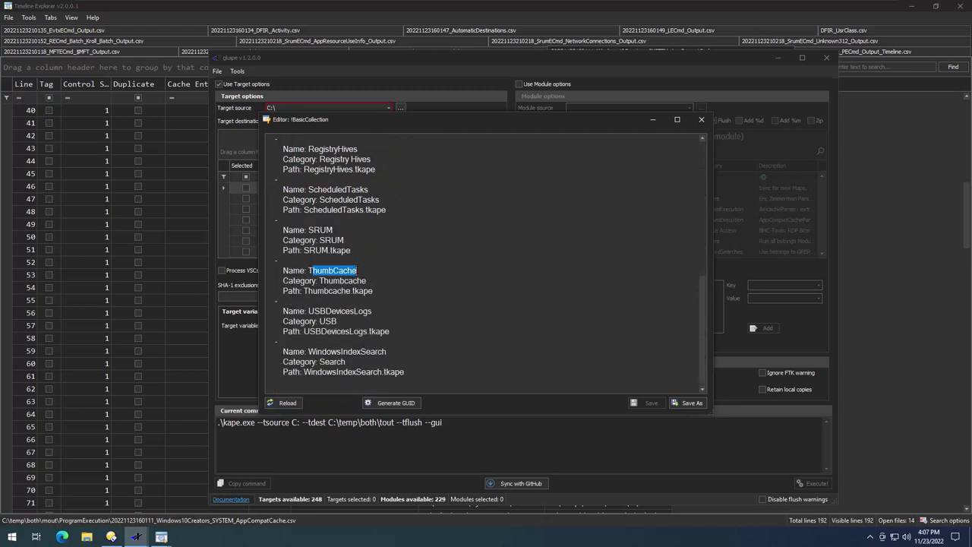
drag(313, 311, 368, 311)
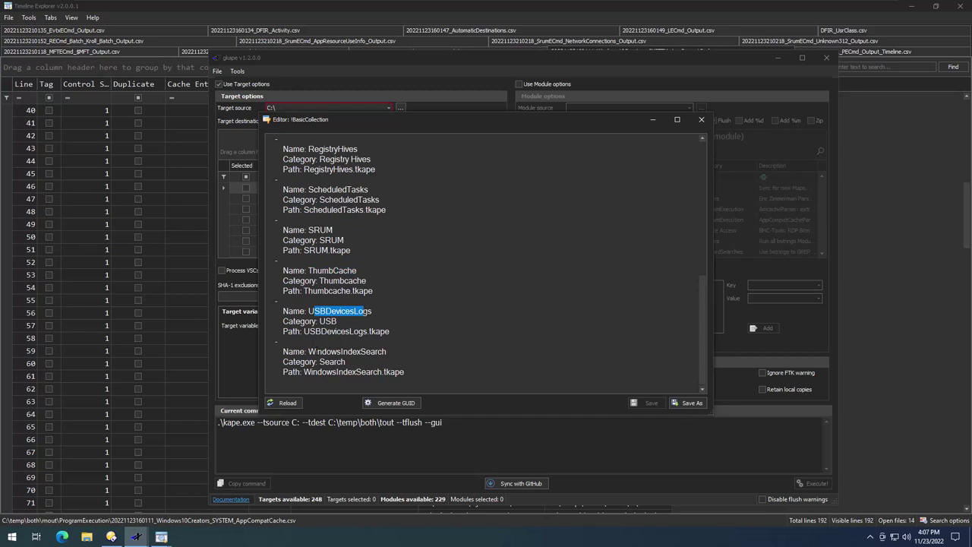
drag(314, 351, 377, 351)
click(377, 352)
click(702, 120)
Select the !BasicCollection compound target for collection and look through the other available targets.
click(294, 188)
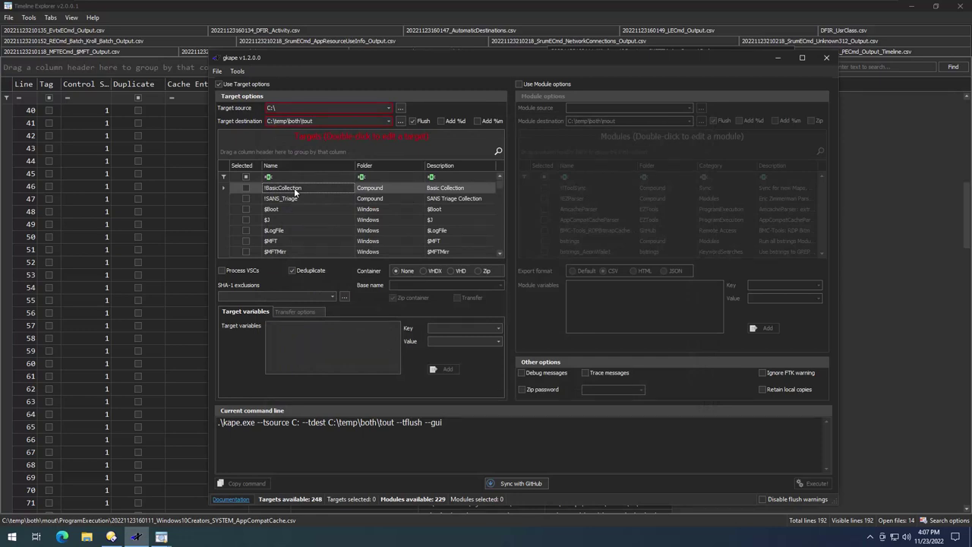
click(246, 188)
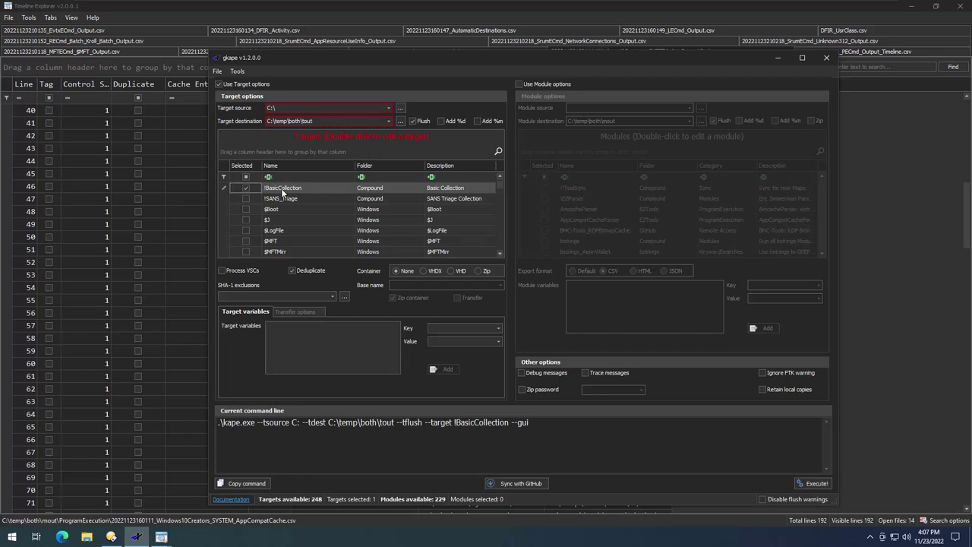
drag(502, 180, 500, 195)
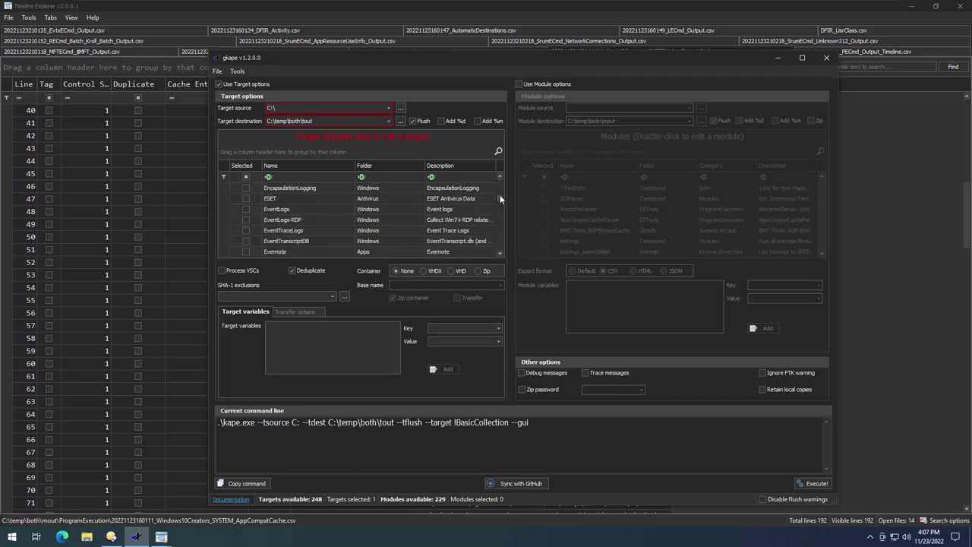
scroll(274, 217, up, 3)
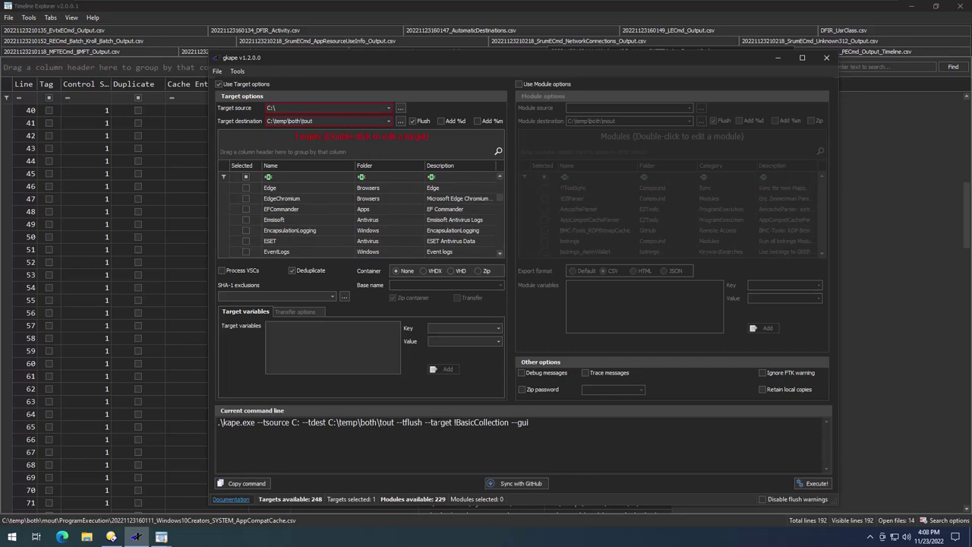
Try adding the EncapsulationLogging, EFCommander, EdgeChromium and Edge targets alongside !BasicCollection, and clear the whole target selection.
drag(456, 422, 487, 422)
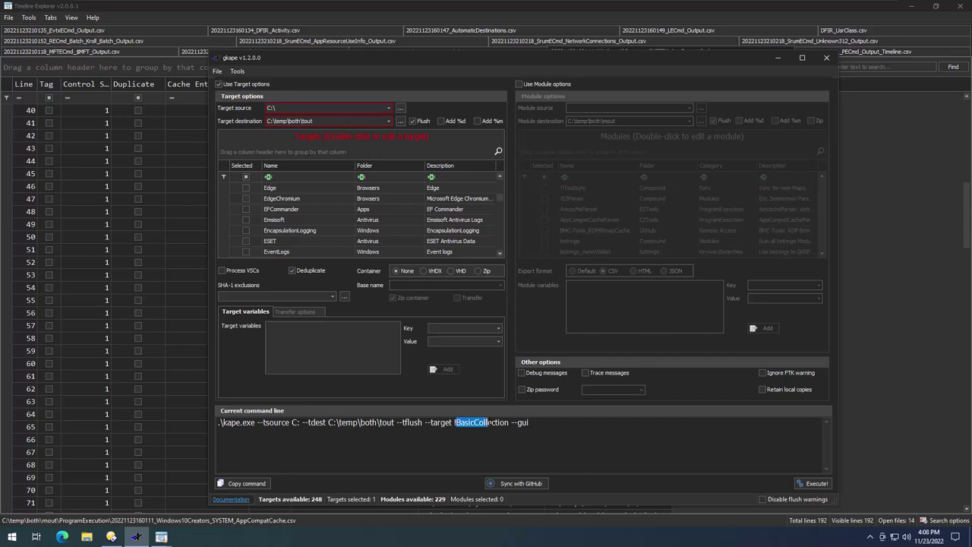
click(246, 230)
click(244, 209)
click(243, 198)
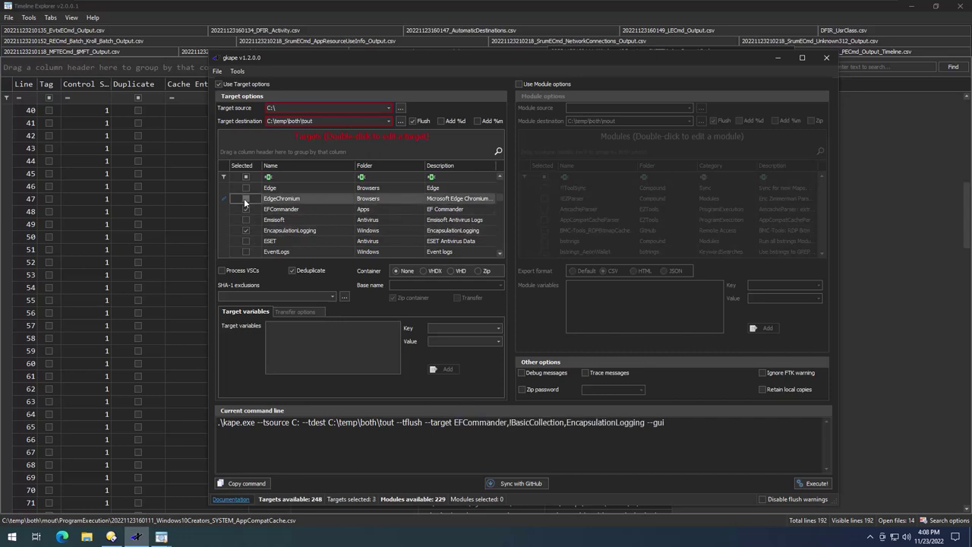
click(244, 188)
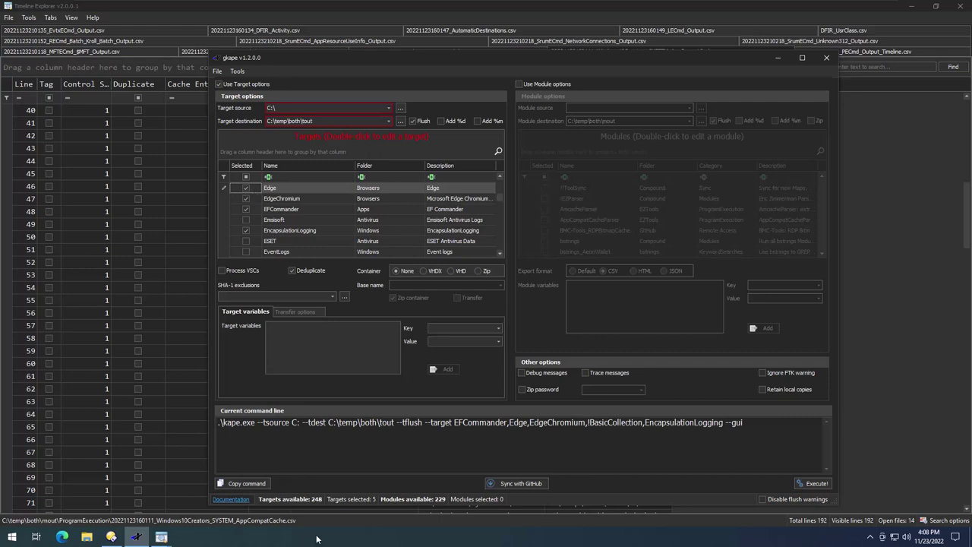
right_click(322, 231)
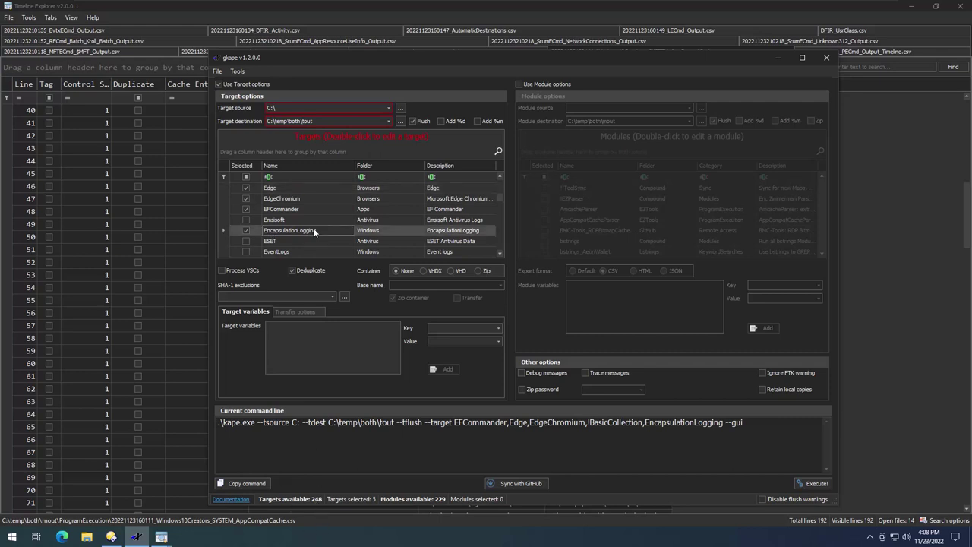
click(333, 248)
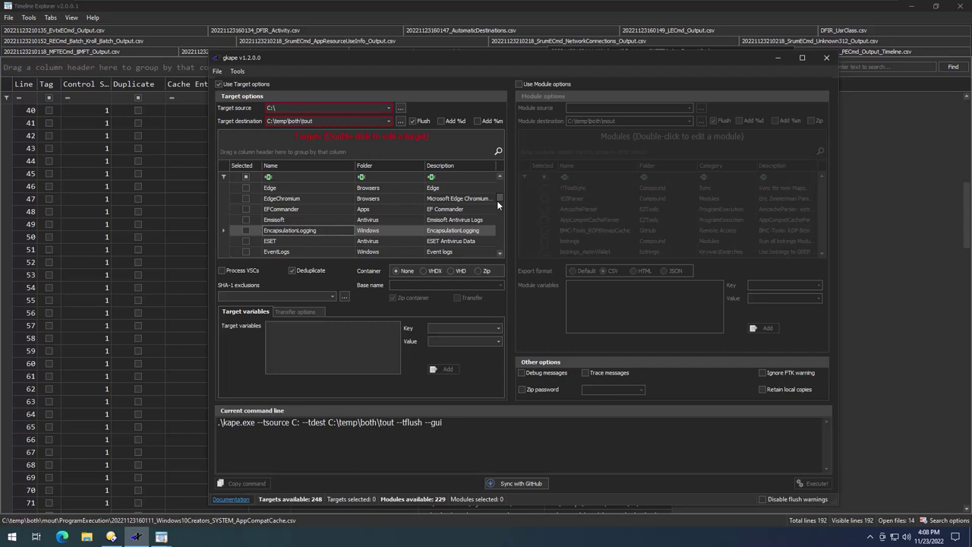
Disable the target options, and switch the module options on and back off.
click(251, 83)
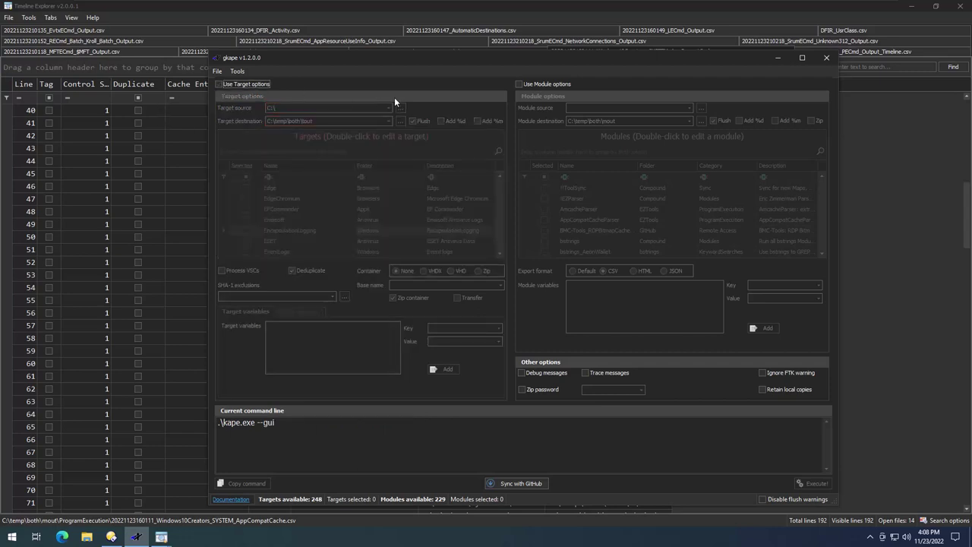
click(532, 84)
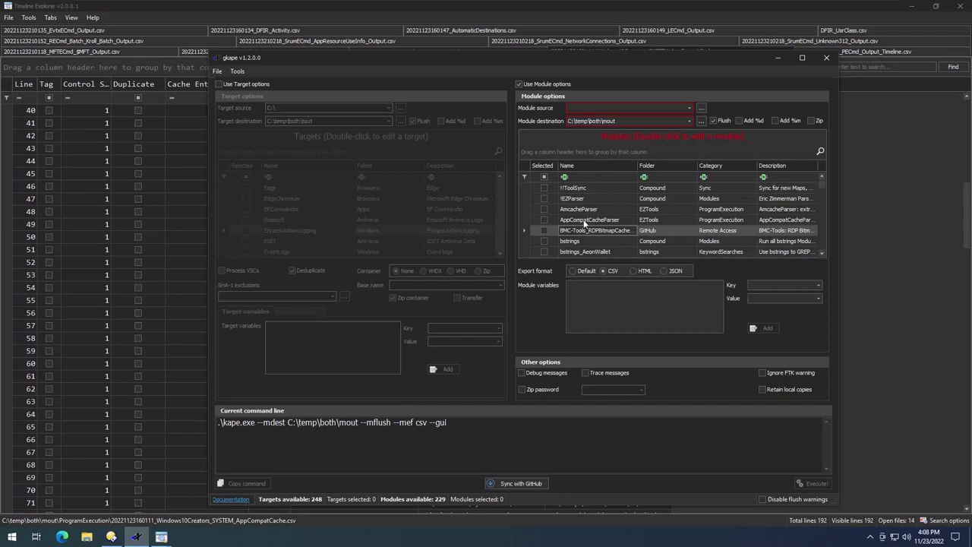
click(541, 85)
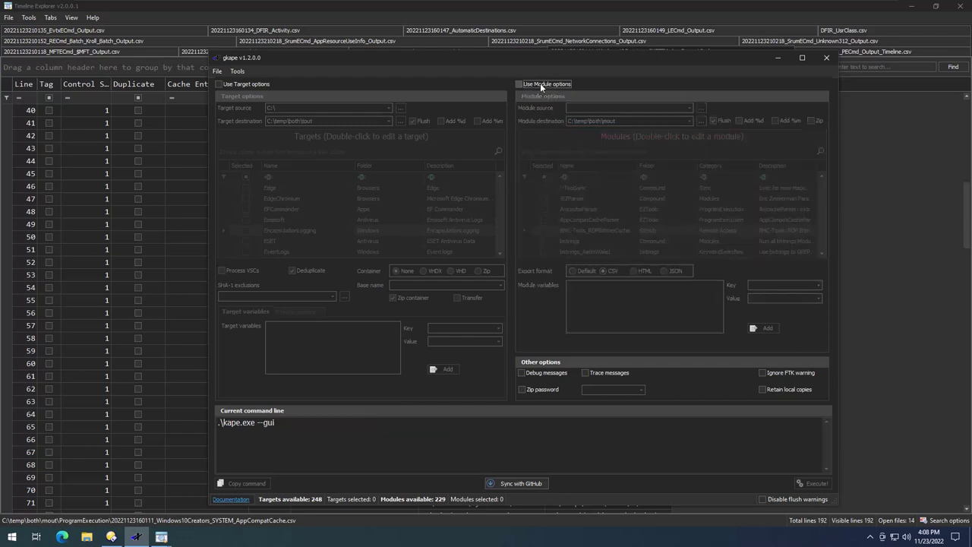